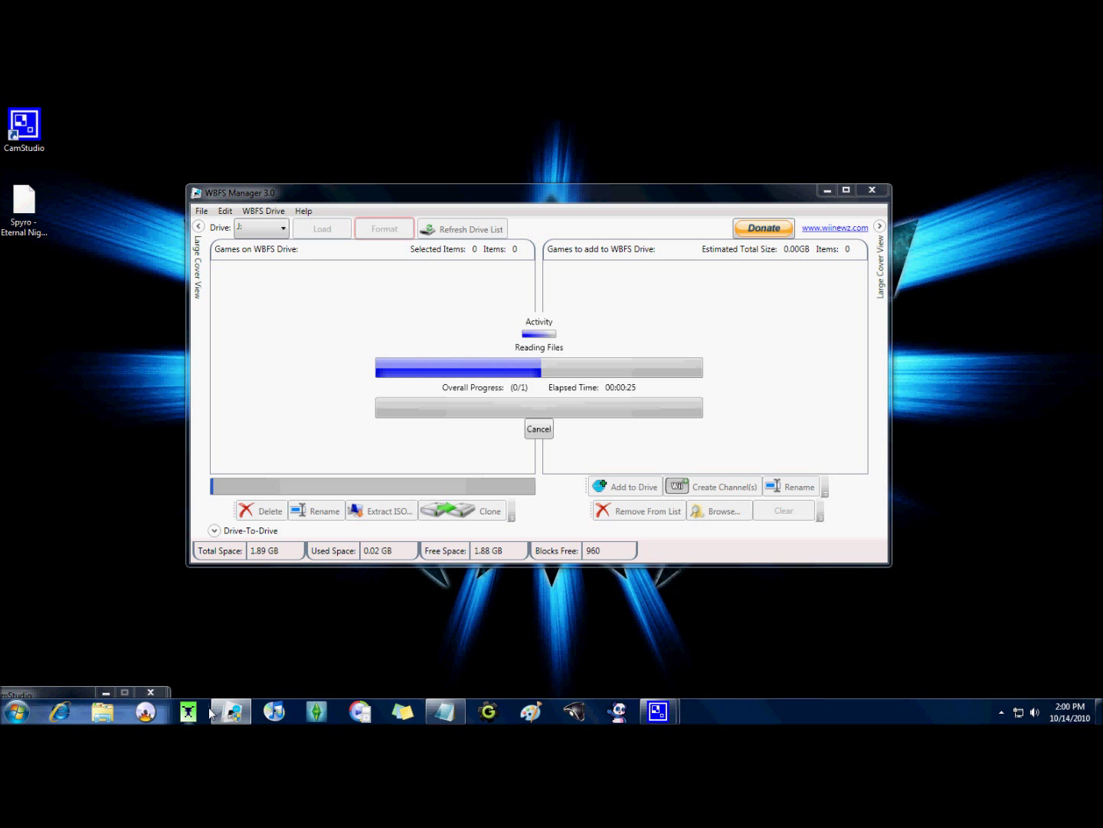
Bring the wii notes in Notepad to the front while WBFS Manager keeps reading files.
{"action": "left_click", "coordinate": [443, 711]}
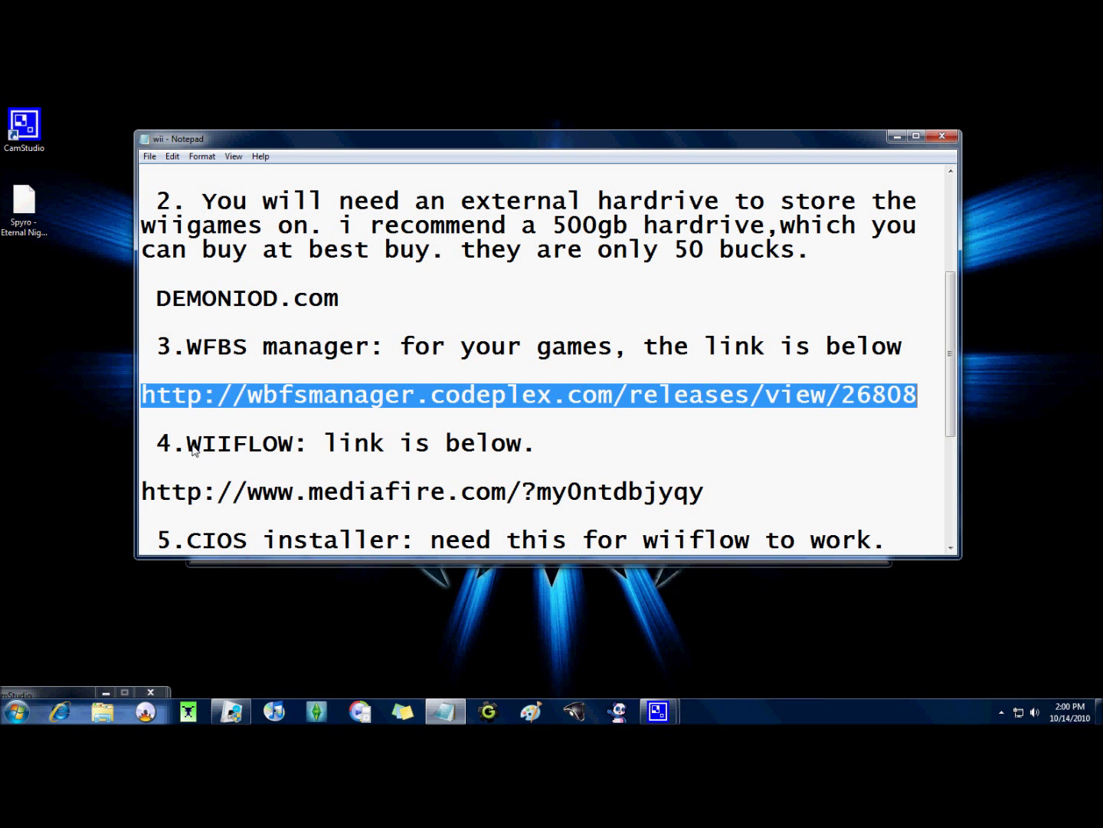
Copy the WIIFLOW mediafire link from the notes, then hide Notepad and launch Internet Explorer.
{"action": "left_click_drag", "start_coordinate": [187, 444], "coordinate": [294, 442]}
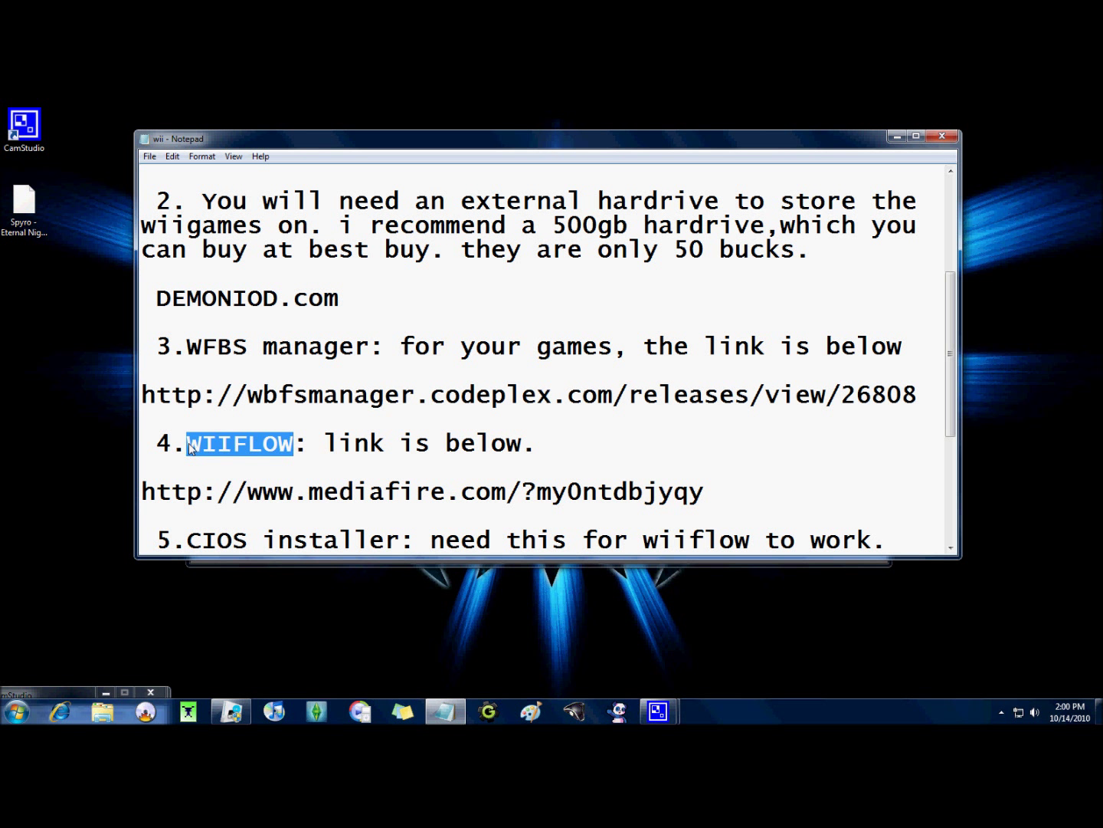
{"action": "left_click_drag", "start_coordinate": [143, 492], "coordinate": [720, 490]}
{"action": "key", "text": "ctrl+c"}
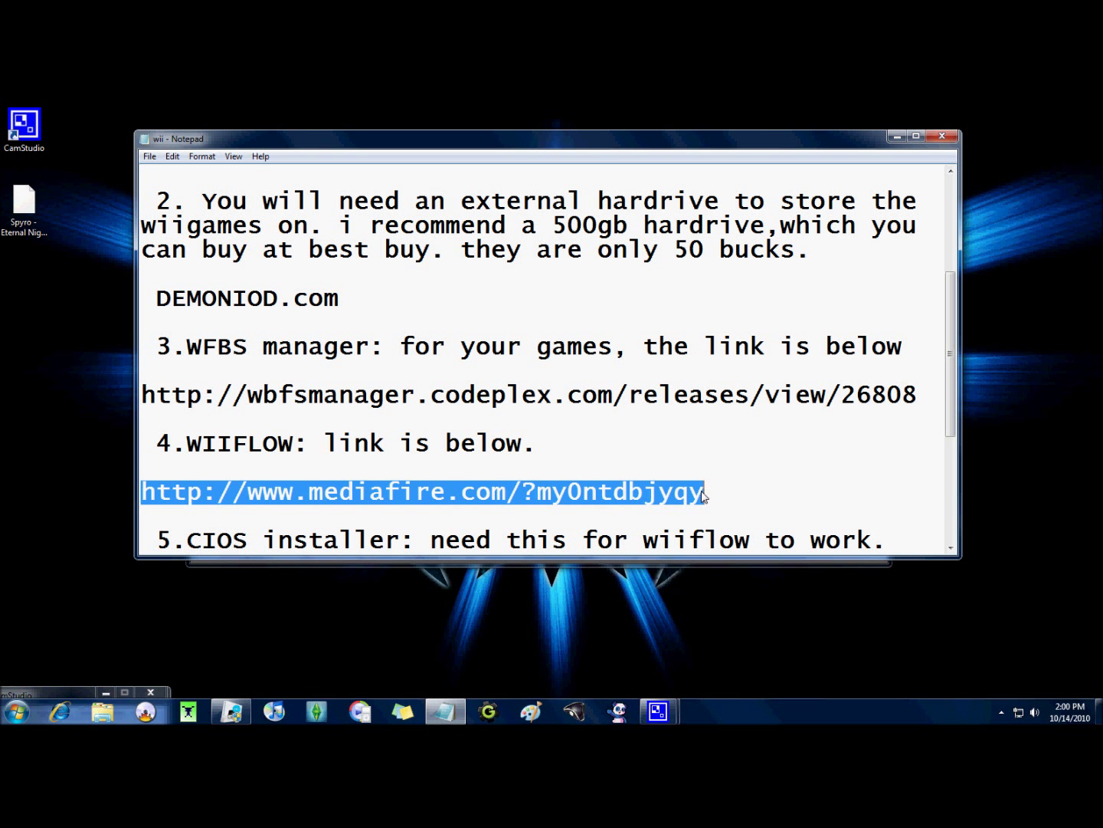
{"action": "left_click", "coordinate": [896, 138]}
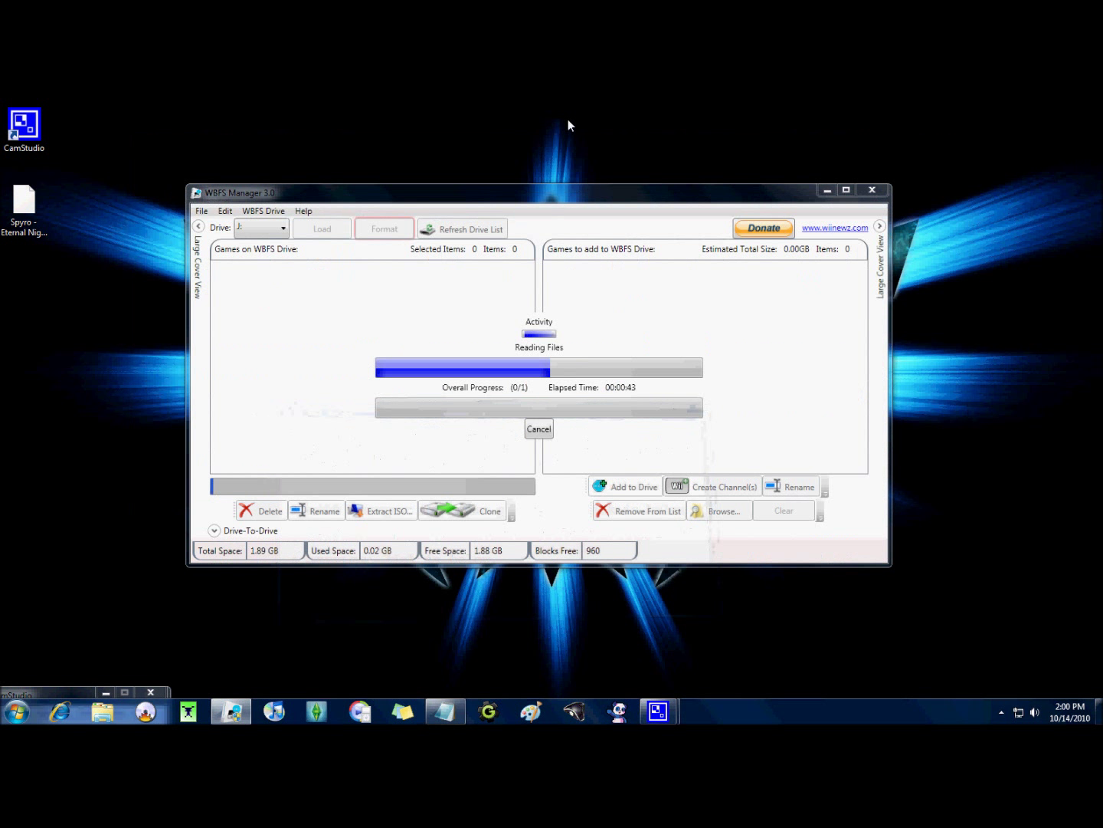
{"action": "left_click", "coordinate": [59, 714]}
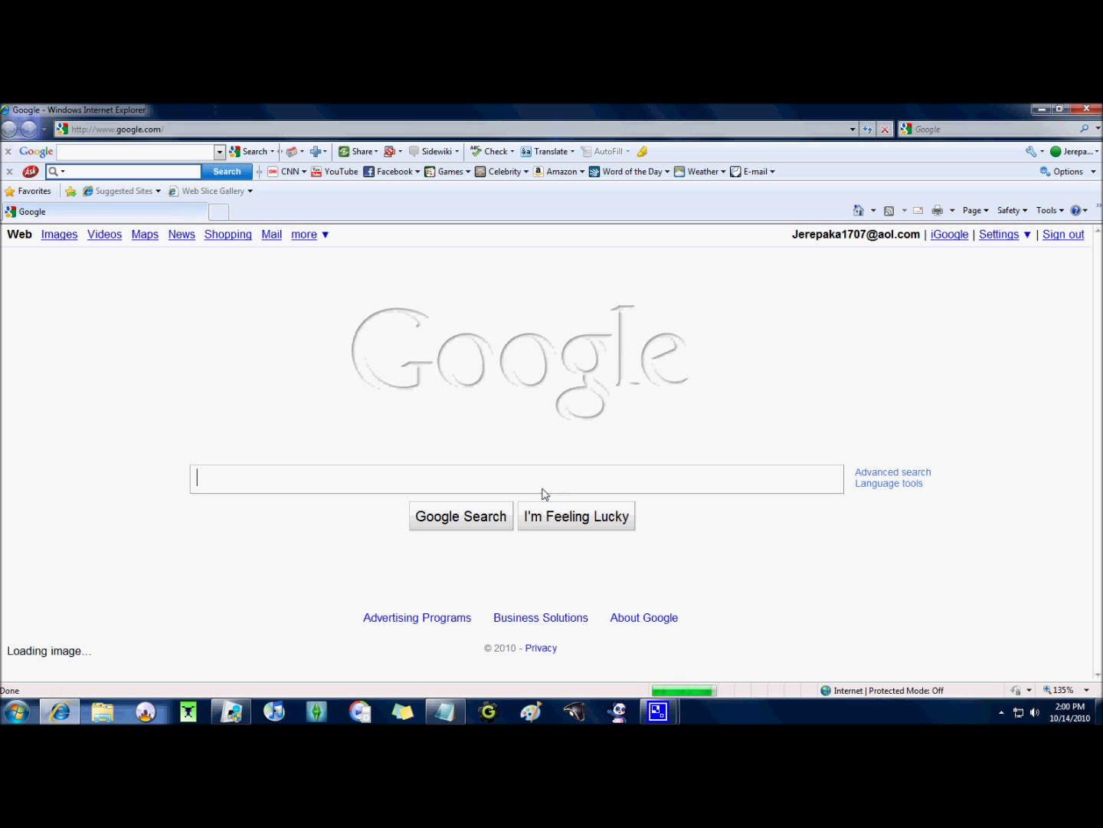
Google the pasted WIIFLOW link and start the Wiiflow_1.1_full.zip MediaFire download.
{"action": "key", "text": "ctrl+v"}
{"action": "key", "text": "Return"}
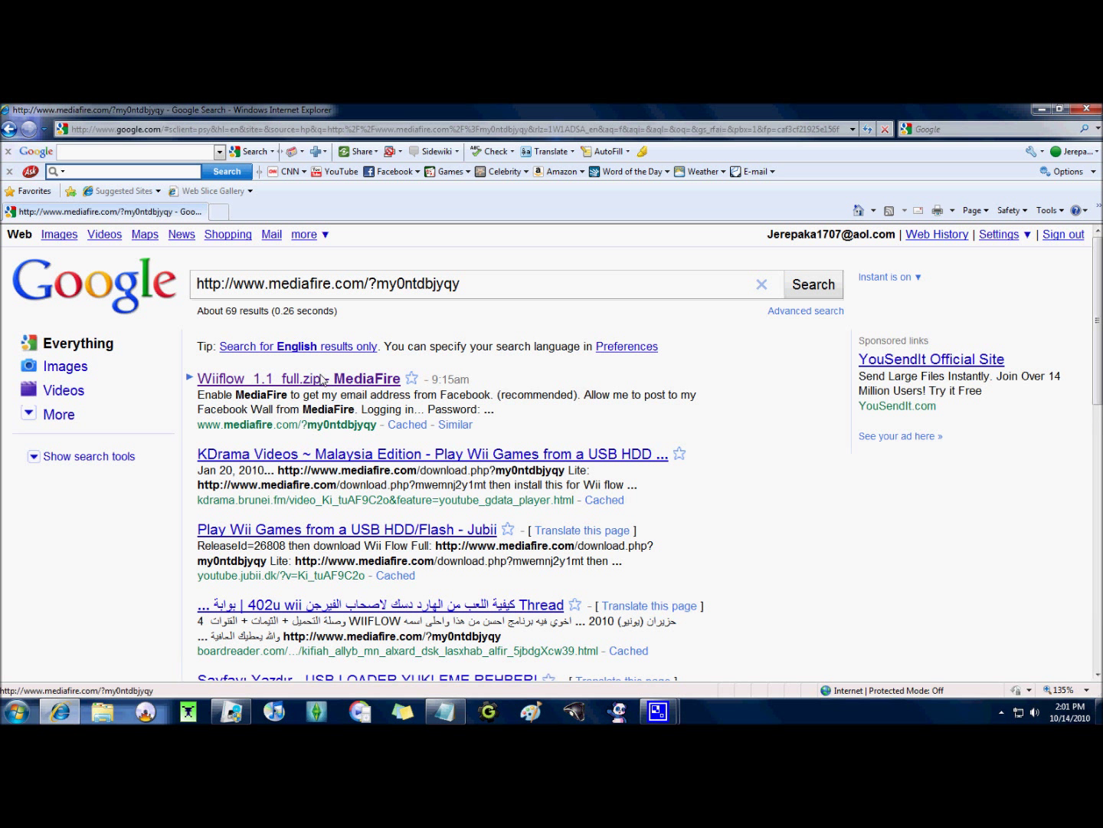
{"action": "left_click", "coordinate": [324, 379]}
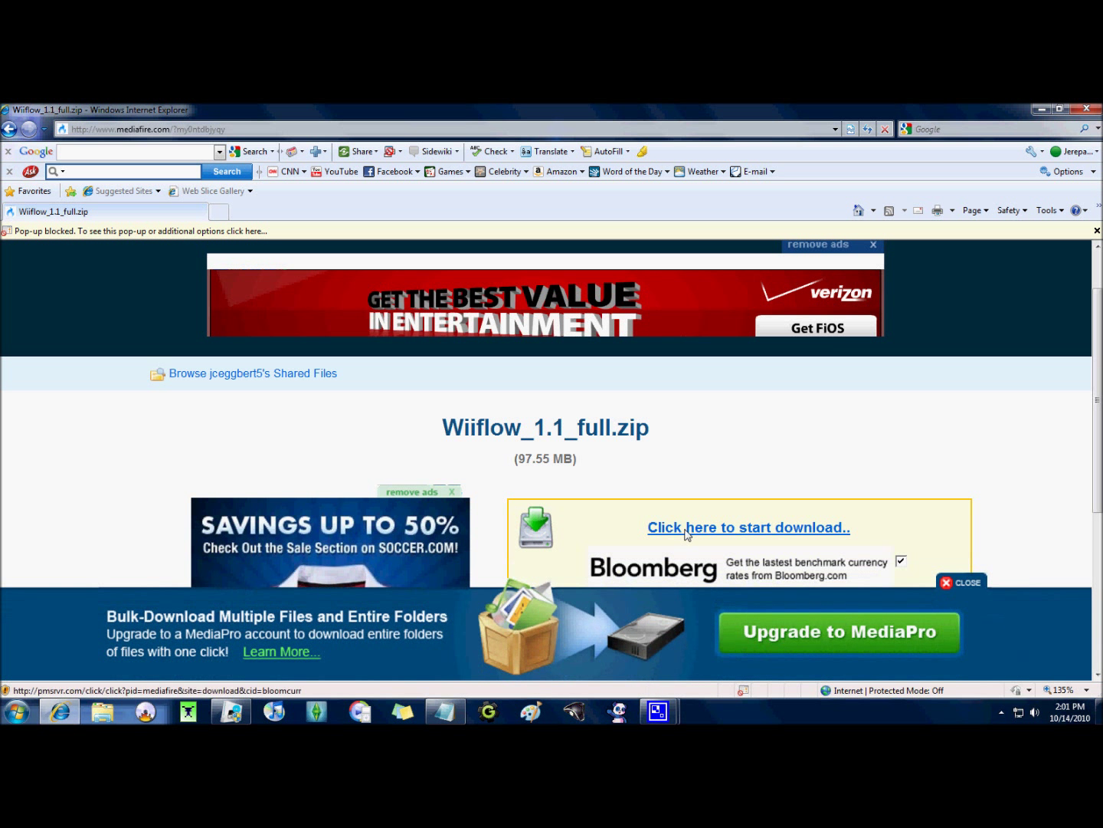
{"action": "left_click", "coordinate": [690, 527]}
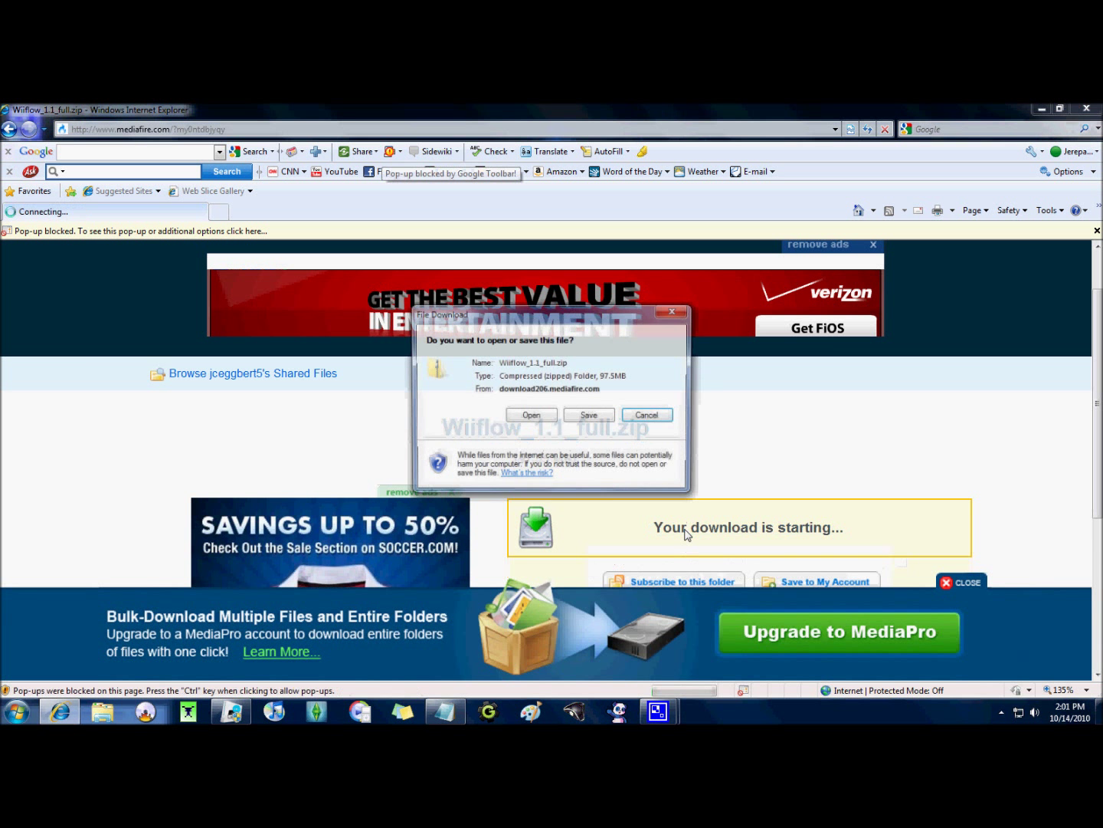
Save Wiiflow_1.1_full.zip to the Desktop.
{"action": "left_click", "coordinate": [589, 416]}
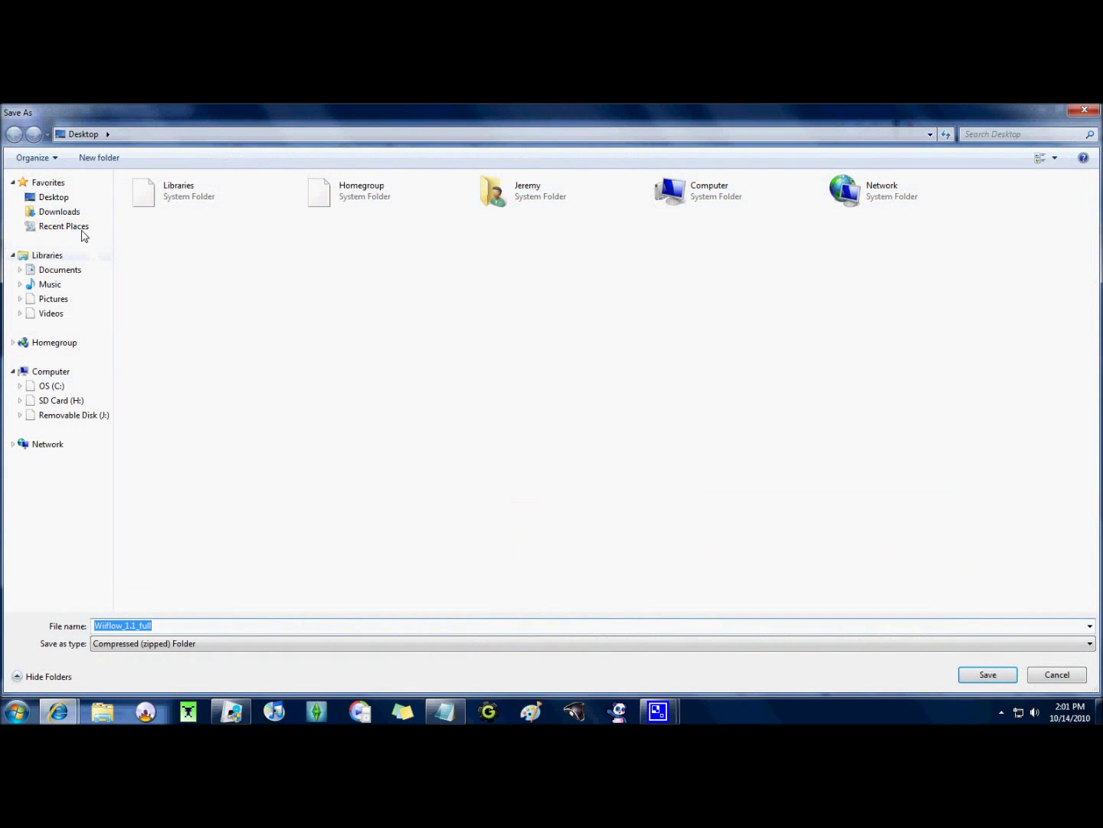
{"action": "left_click", "coordinate": [54, 197]}
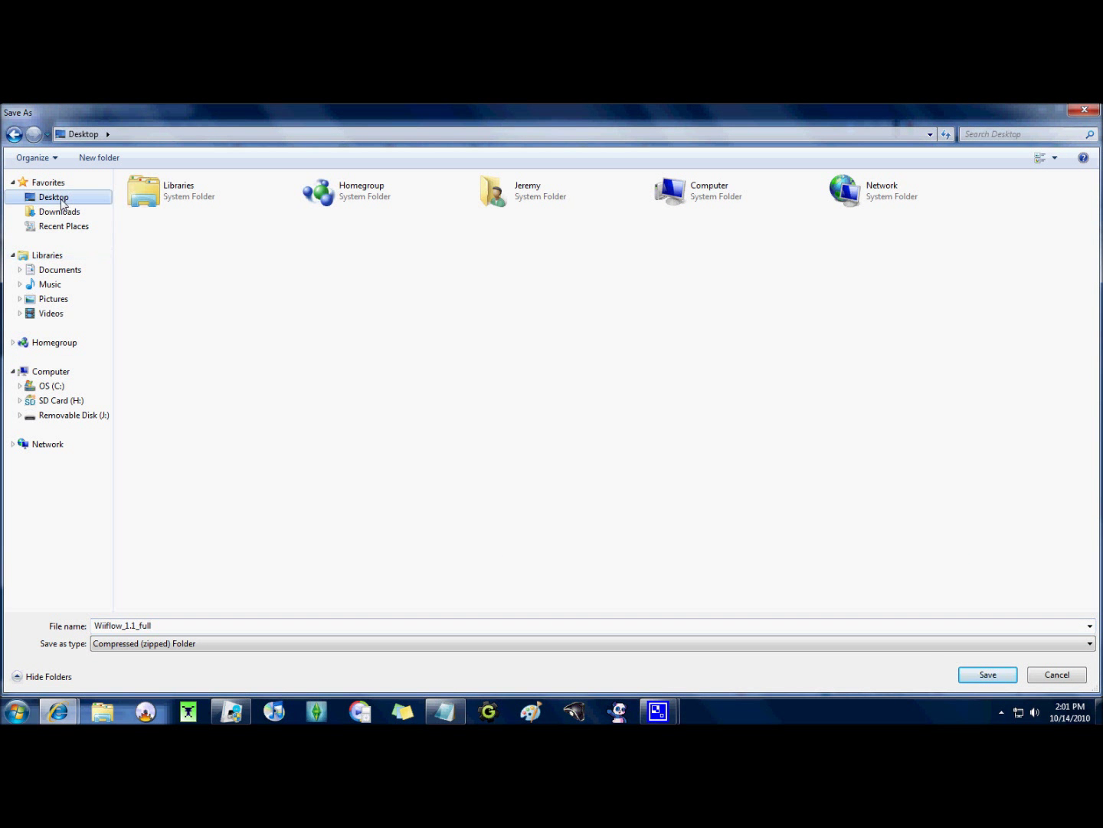
{"action": "left_click", "coordinate": [988, 675]}
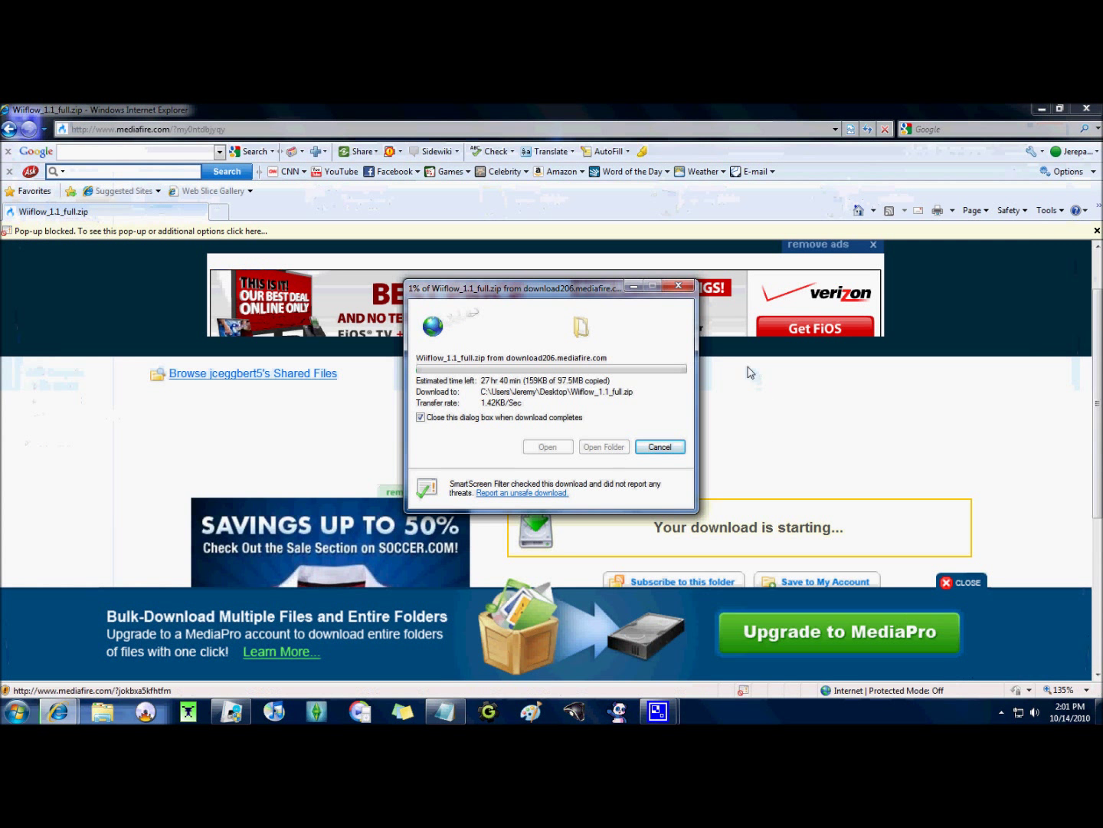
Minimize the download progress and browser, dismiss the pop-up notice, and restore the notes.
{"action": "left_click_drag", "start_coordinate": [459, 295], "coordinate": [465, 310]}
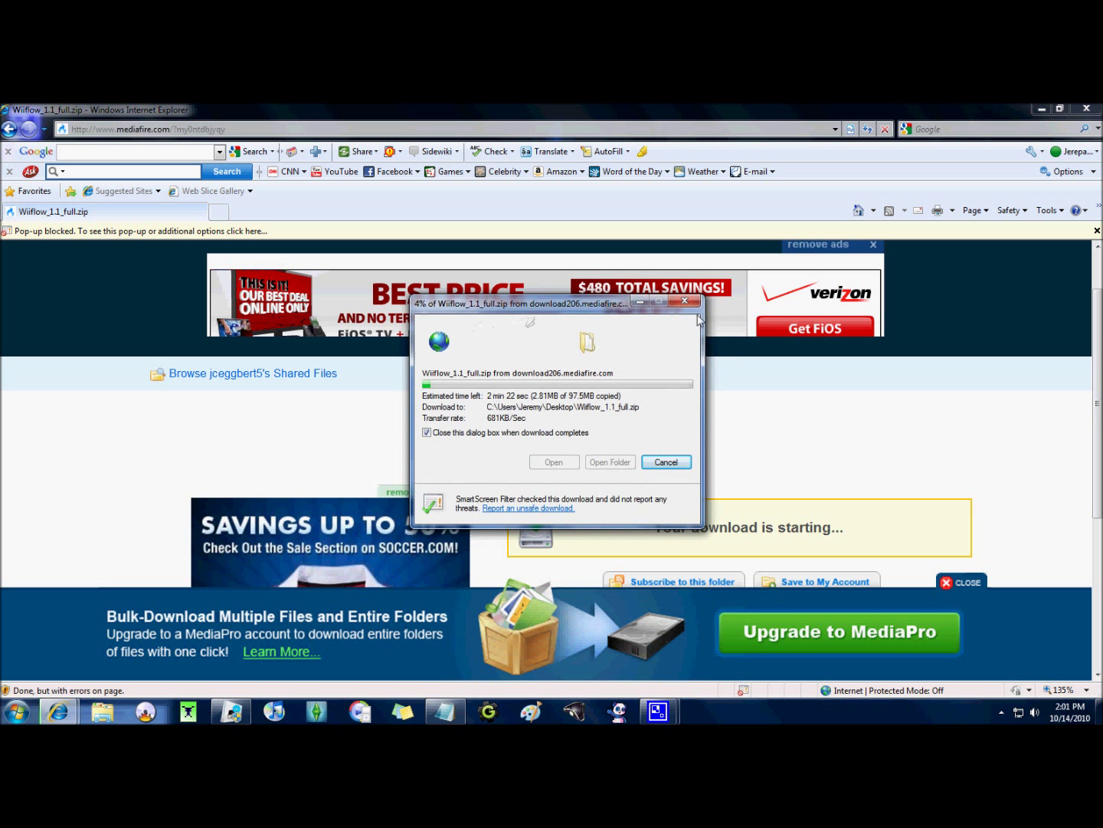
{"action": "left_click", "coordinate": [640, 304]}
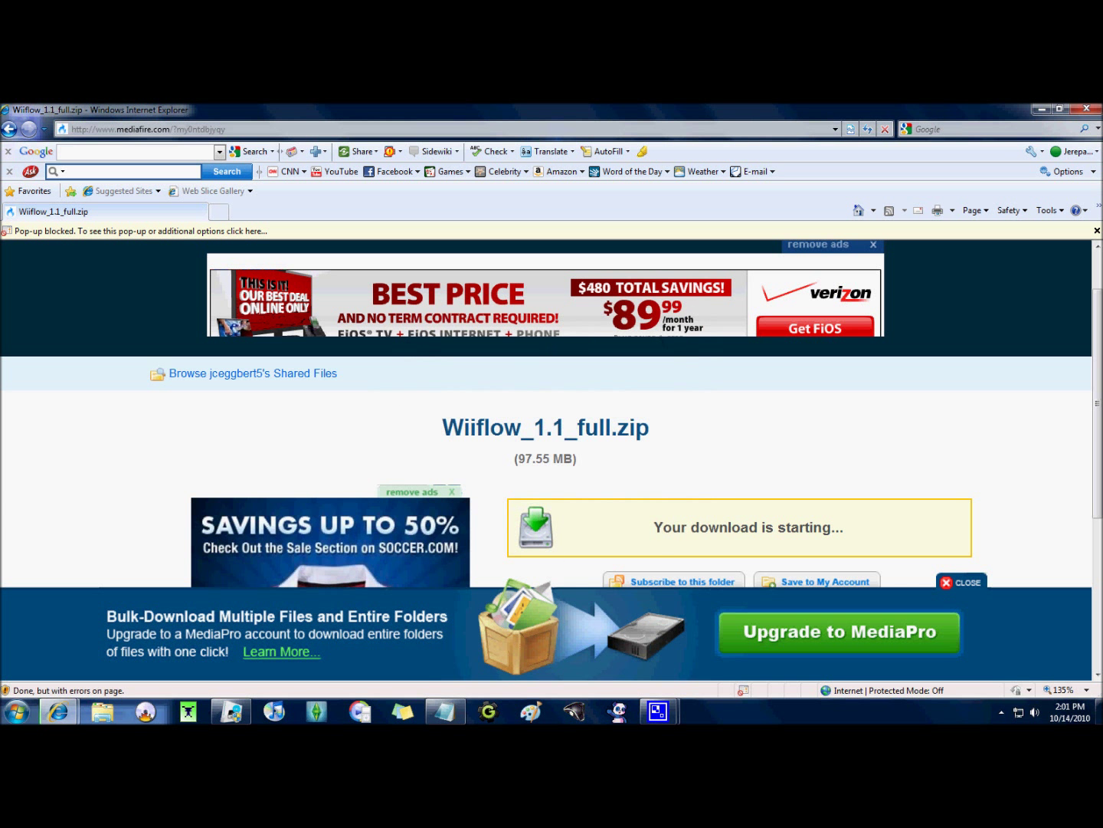
{"action": "left_click", "coordinate": [1097, 230]}
{"action": "left_click", "coordinate": [1044, 110]}
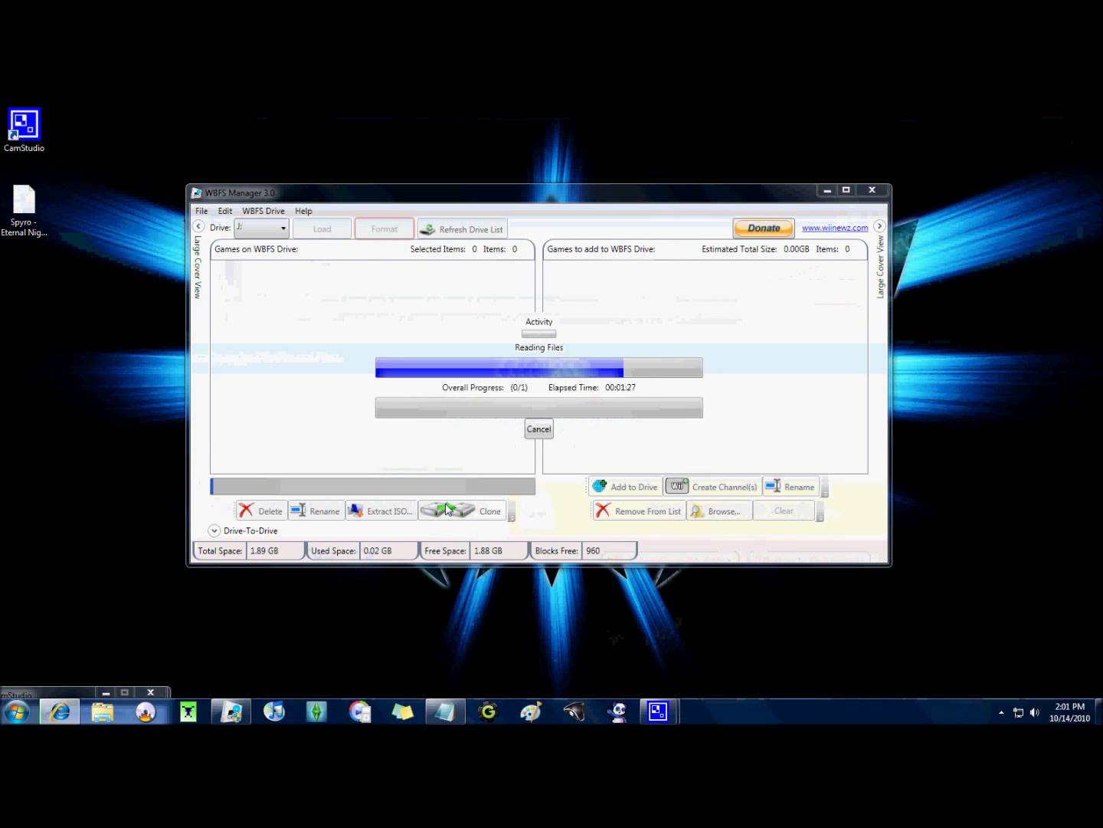
{"action": "left_click", "coordinate": [444, 712]}
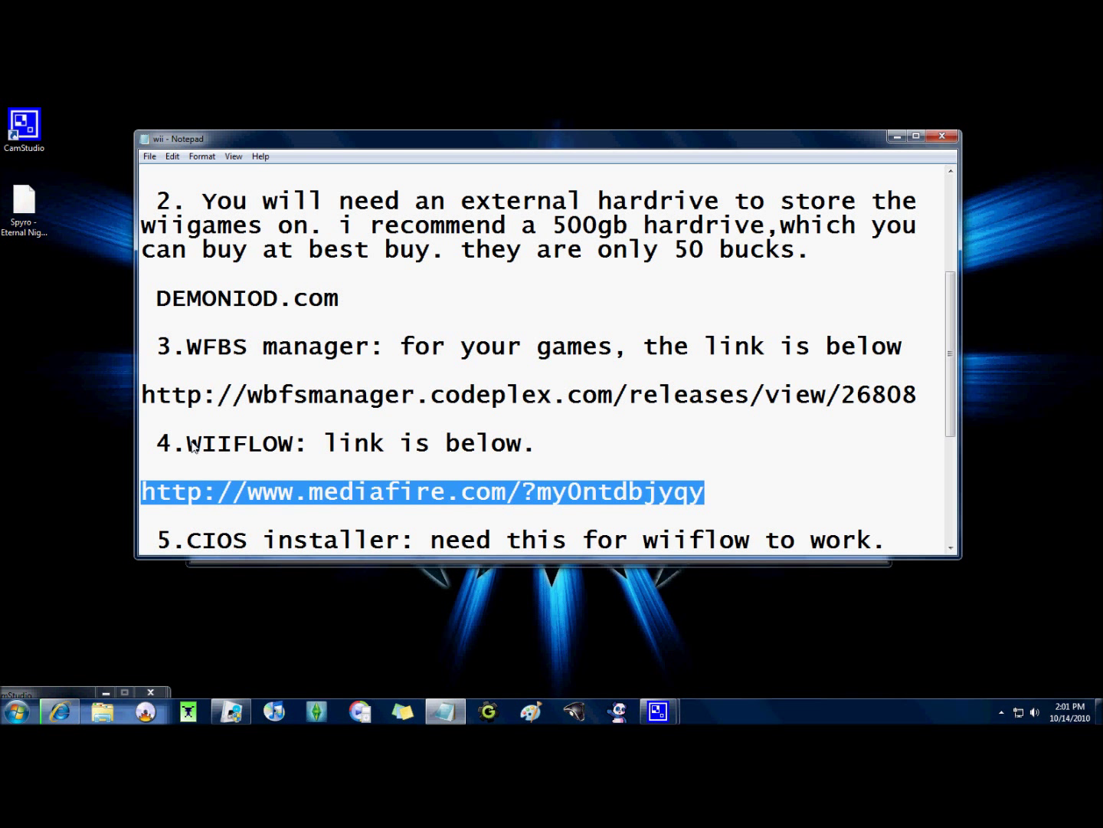
Select the CIOS installer mediafire link under item 5 in the notes.
{"action": "left_click_drag", "start_coordinate": [188, 443], "coordinate": [695, 492]}
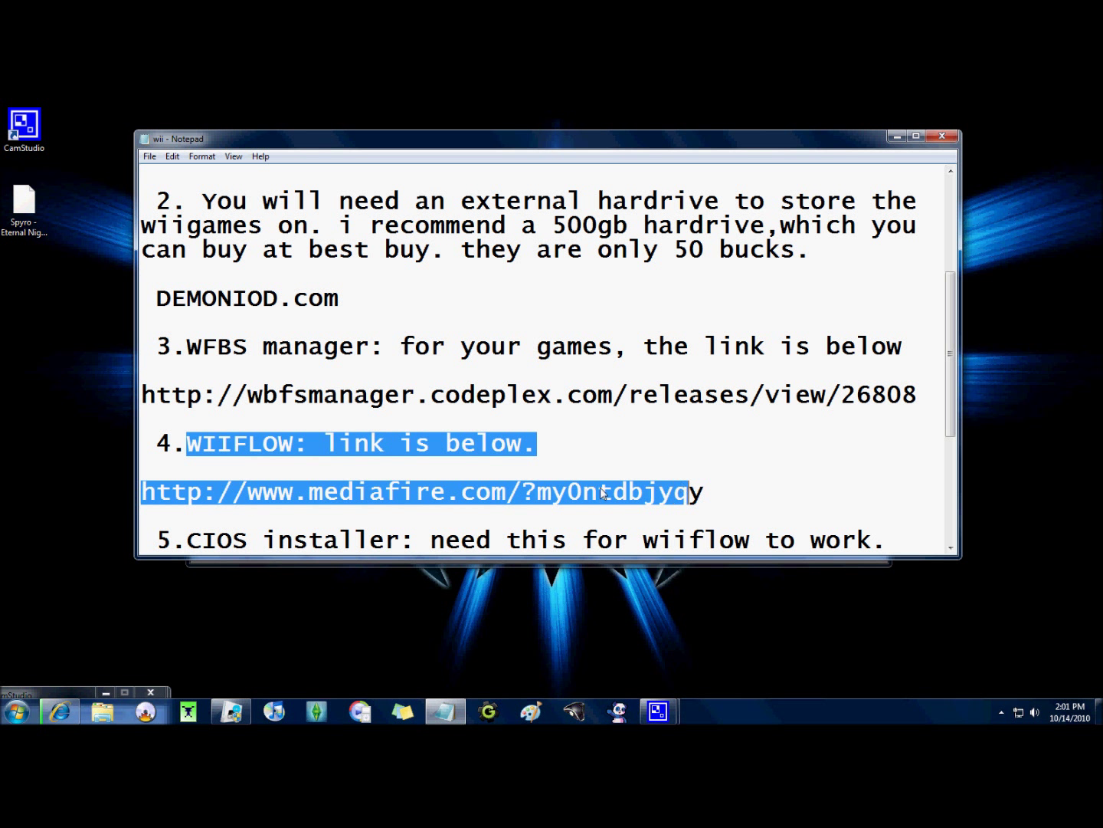
{"action": "left_click", "coordinate": [499, 495]}
{"action": "scroll", "coordinate": [251, 431], "scroll_direction": "down", "scroll_amount": 1}
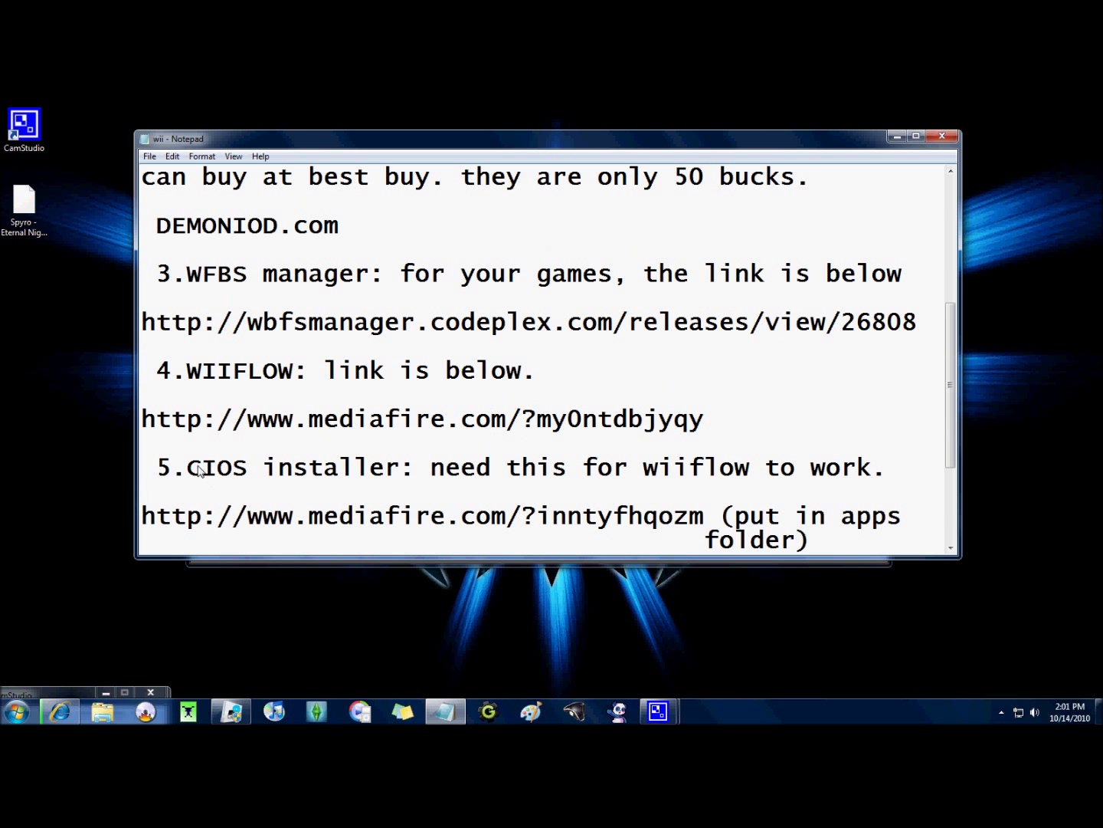
{"action": "left_click_drag", "start_coordinate": [188, 467], "coordinate": [405, 472]}
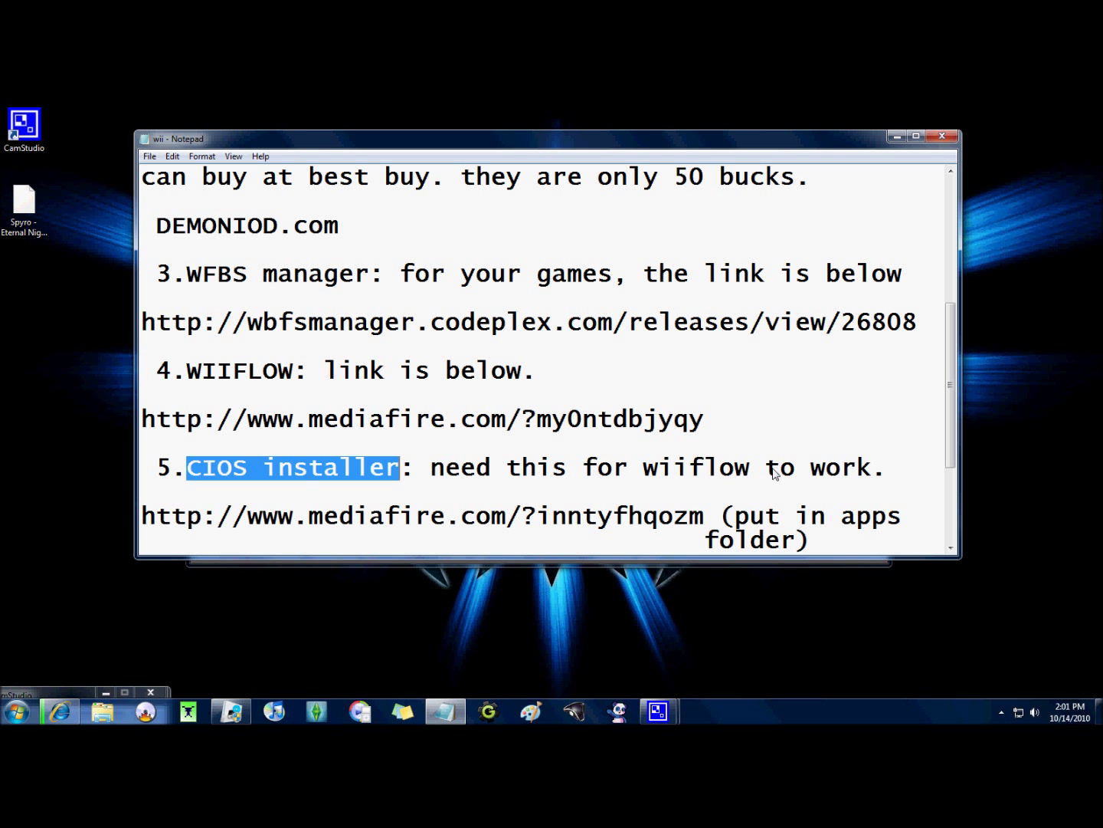
{"action": "left_click_drag", "start_coordinate": [141, 517], "coordinate": [707, 524]}
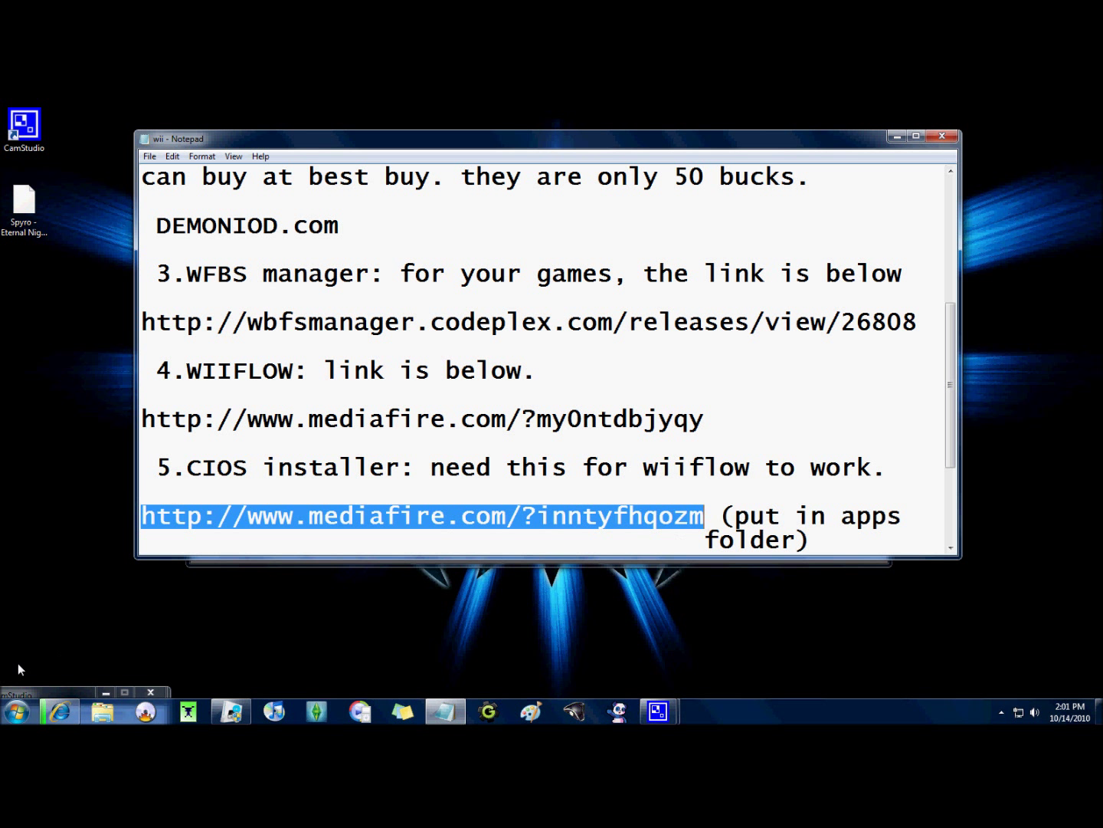
{"action": "left_click", "coordinate": [58, 712]}
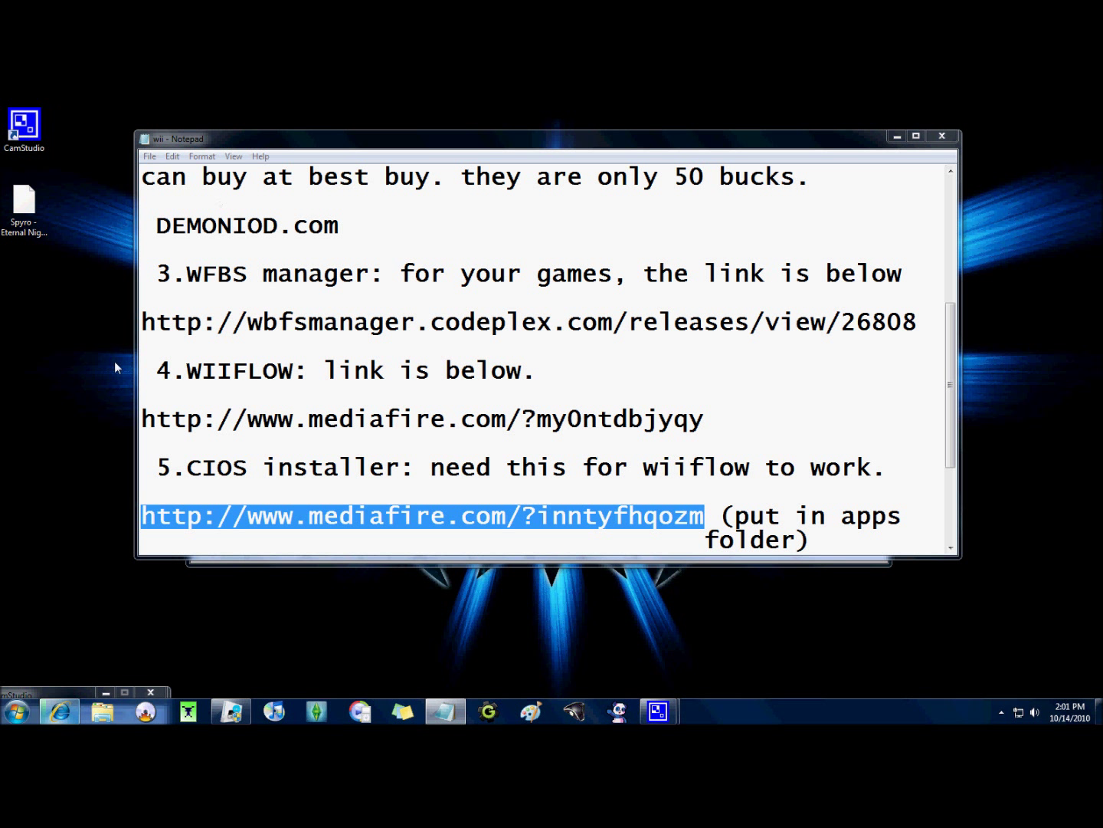
Open a new Internet Explorer window and Google the pasted CIOS installer link.
{"action": "left_click", "coordinate": [60, 713]}
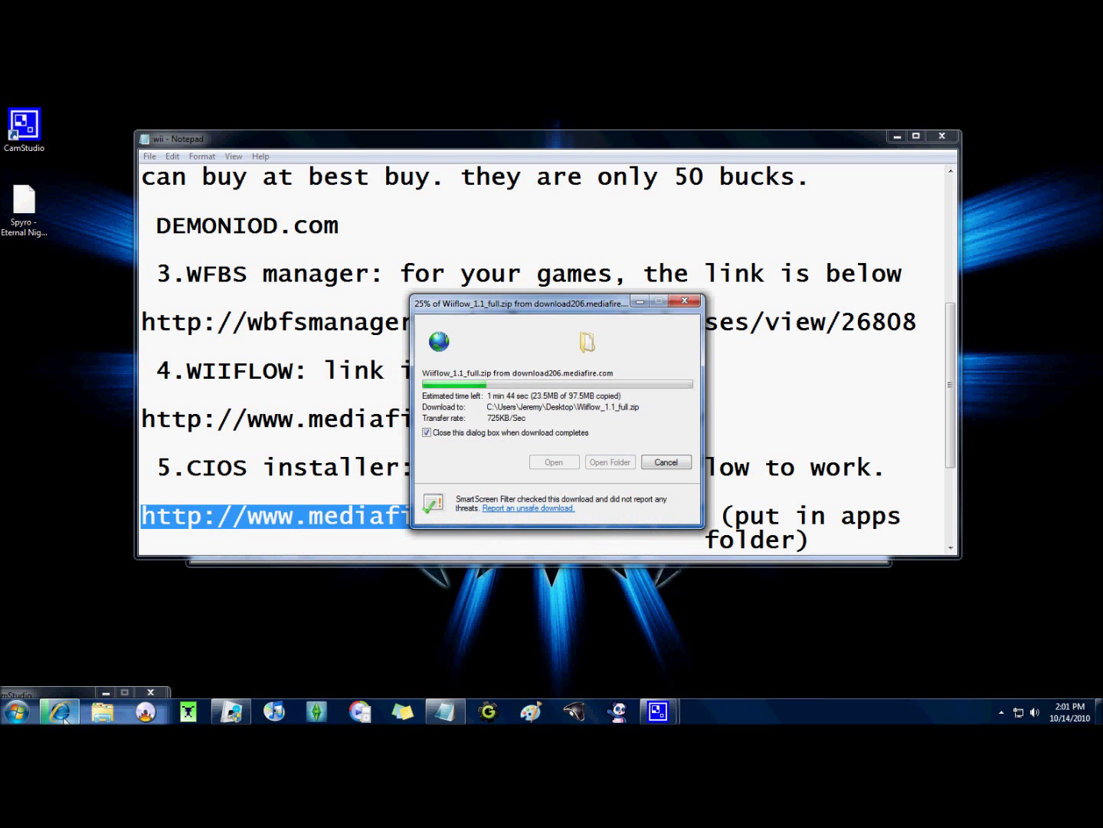
{"action": "left_click", "coordinate": [637, 303]}
{"action": "right_click", "coordinate": [59, 712]}
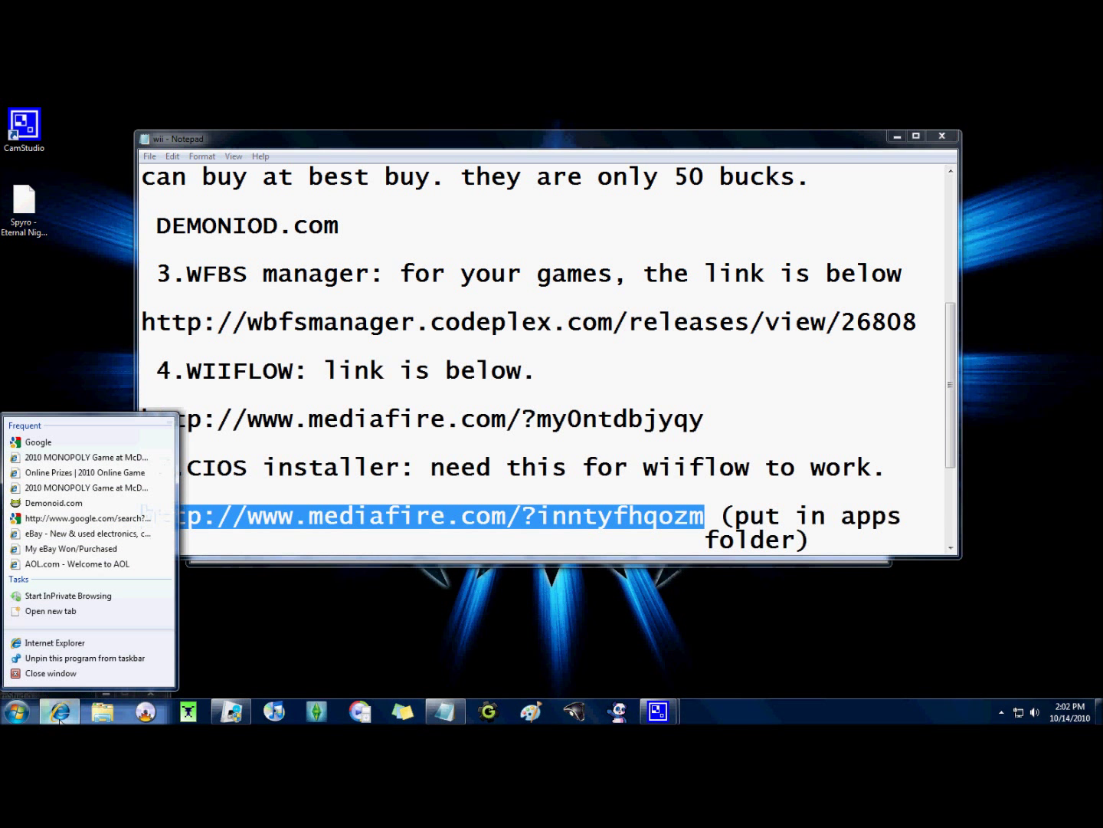
{"action": "left_click", "coordinate": [55, 643]}
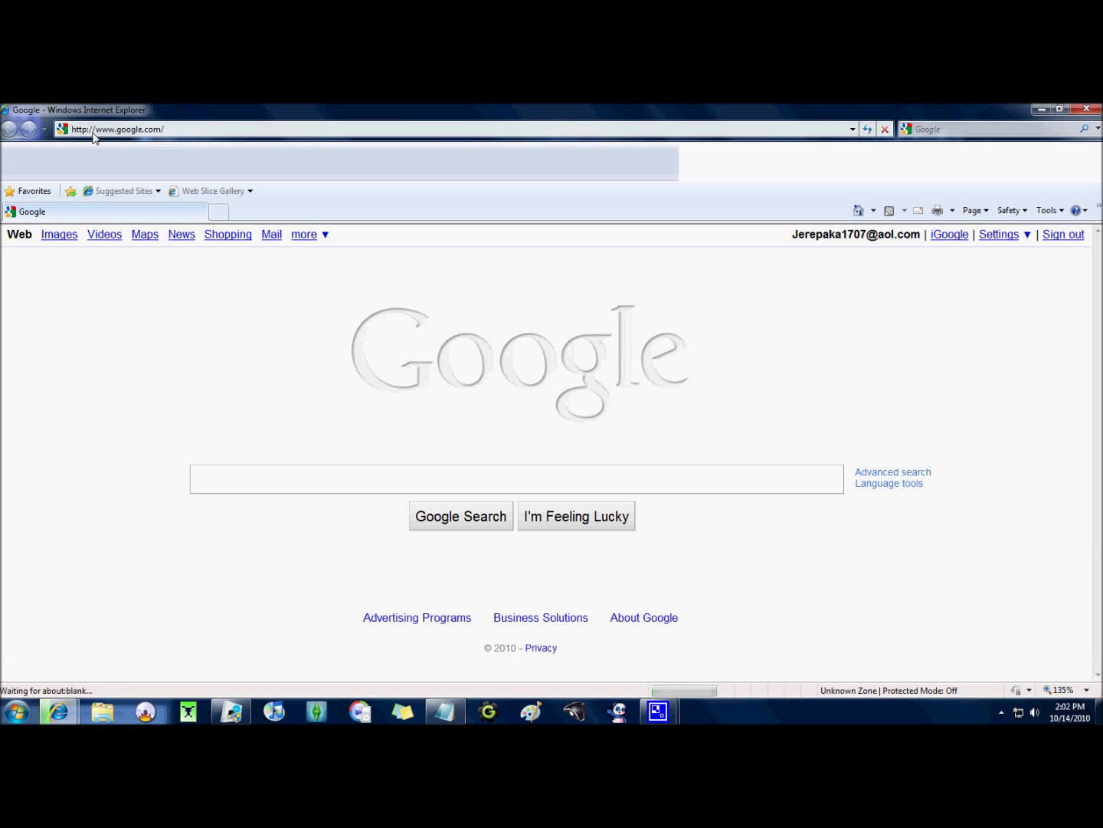
{"action": "type", "text": "http://www.mediafire.com/?inntyfhqozm"}
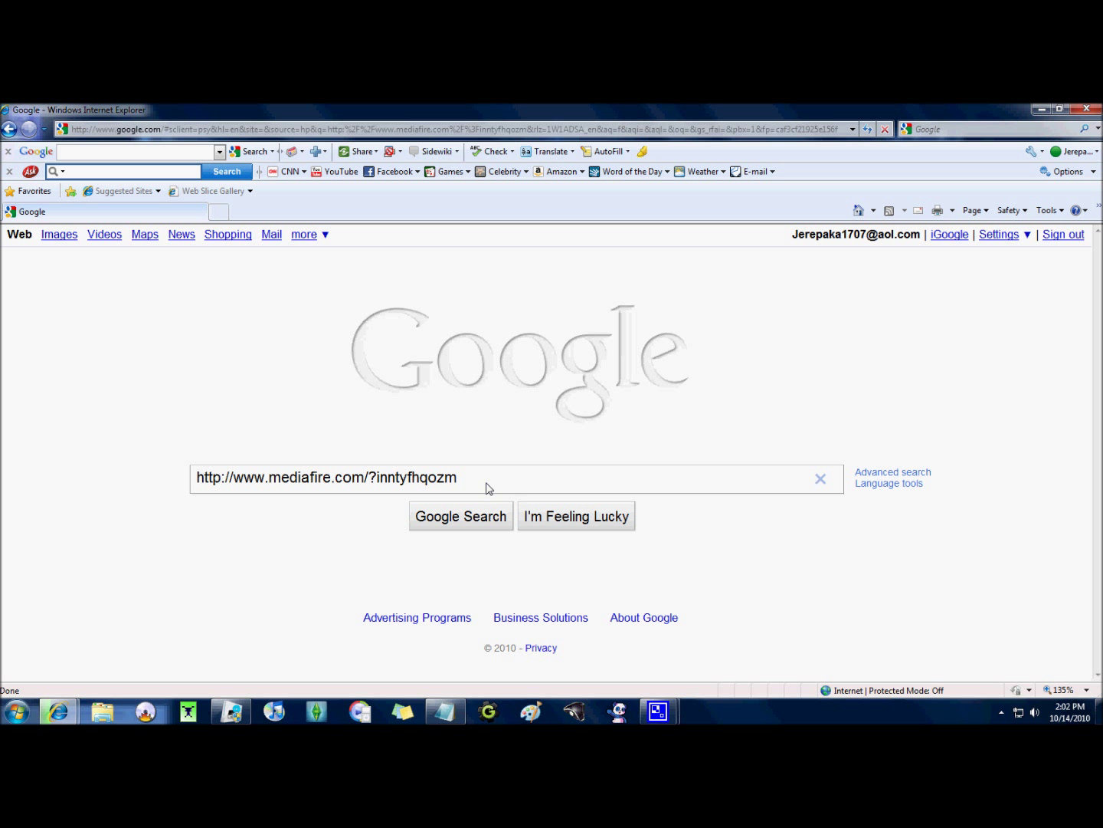
{"action": "left_click", "coordinate": [487, 521]}
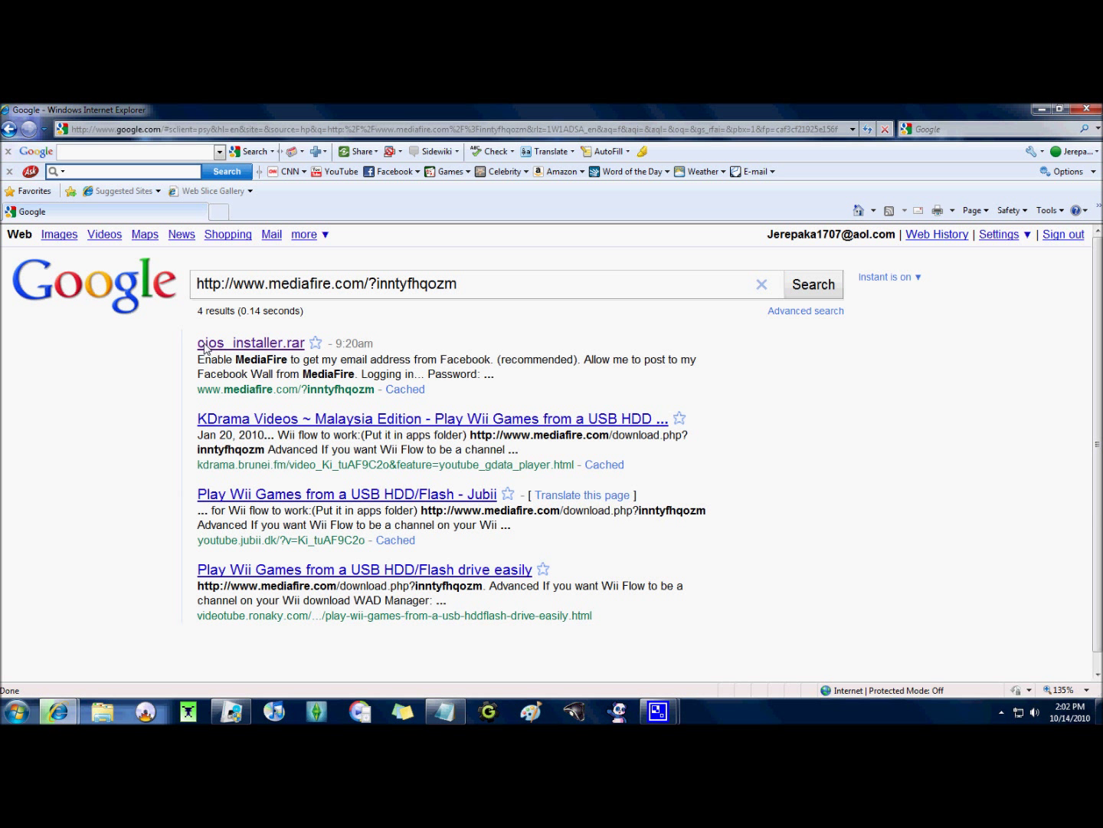
Download the 172 KB cios_installer.rar from MediaFire to the Desktop.
{"action": "left_click", "coordinate": [264, 342]}
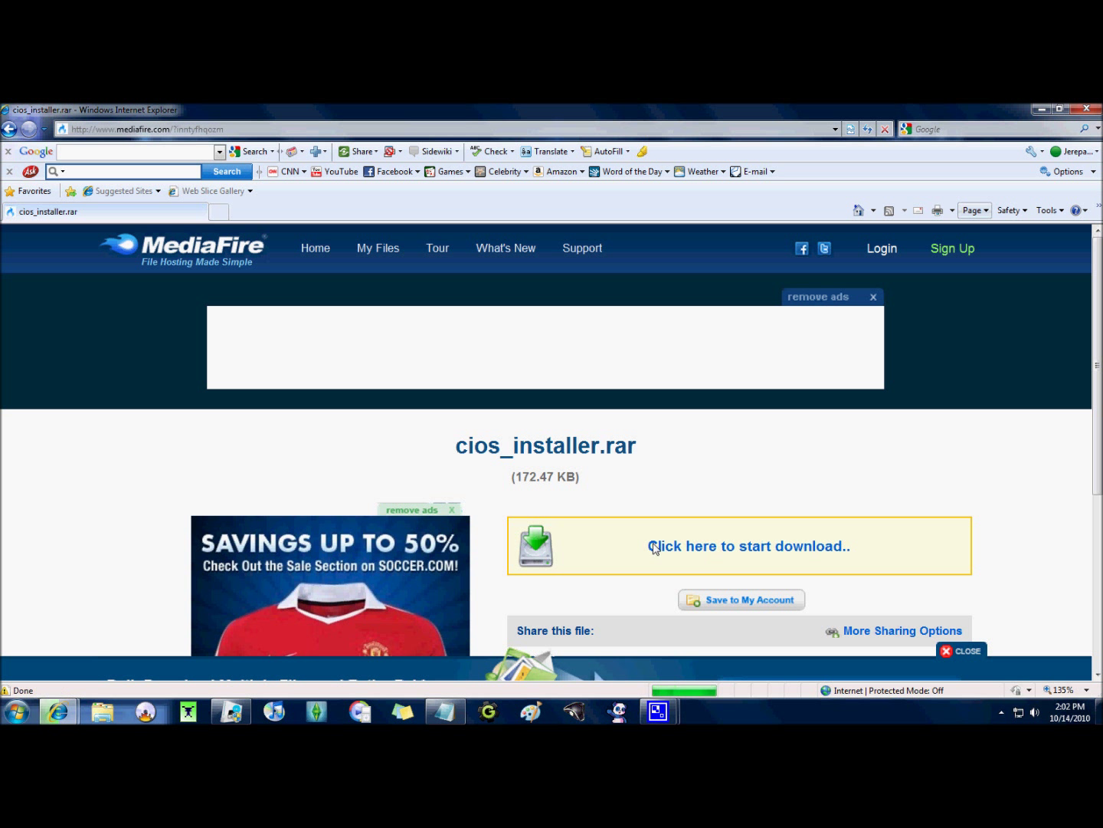
{"action": "left_click", "coordinate": [680, 546]}
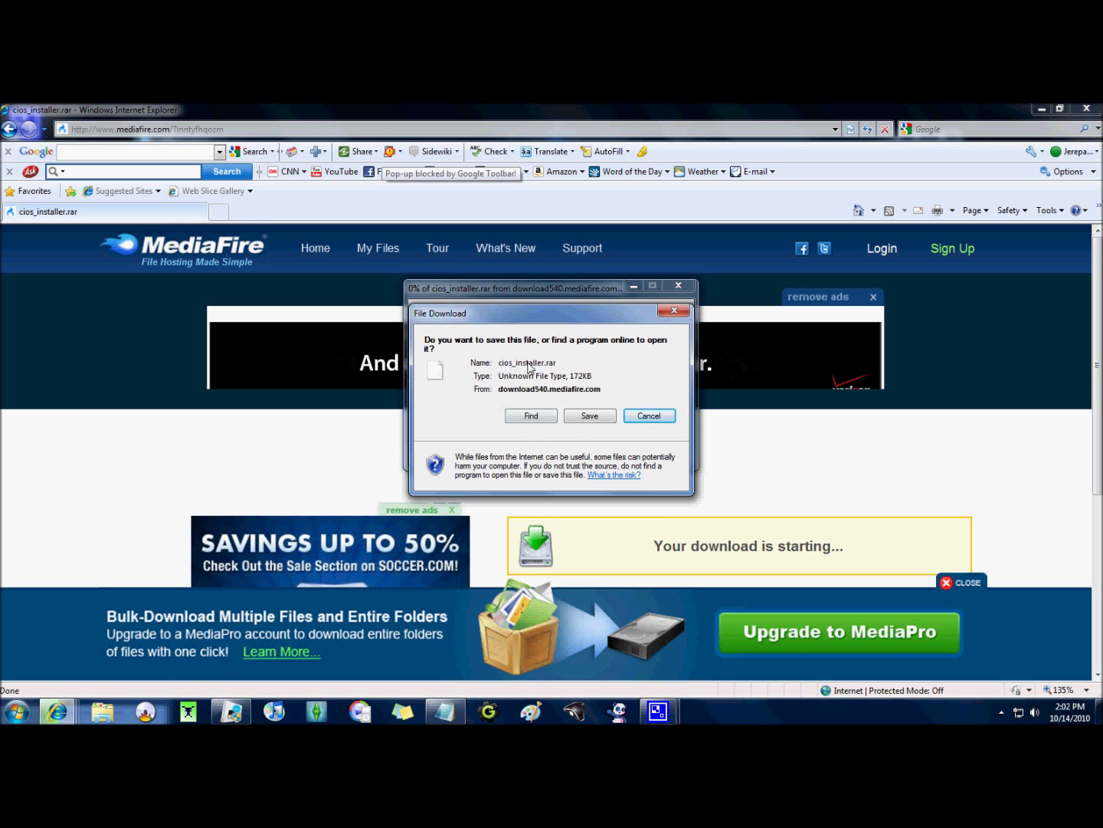
{"action": "left_click", "coordinate": [590, 416]}
{"action": "left_click", "coordinate": [53, 197]}
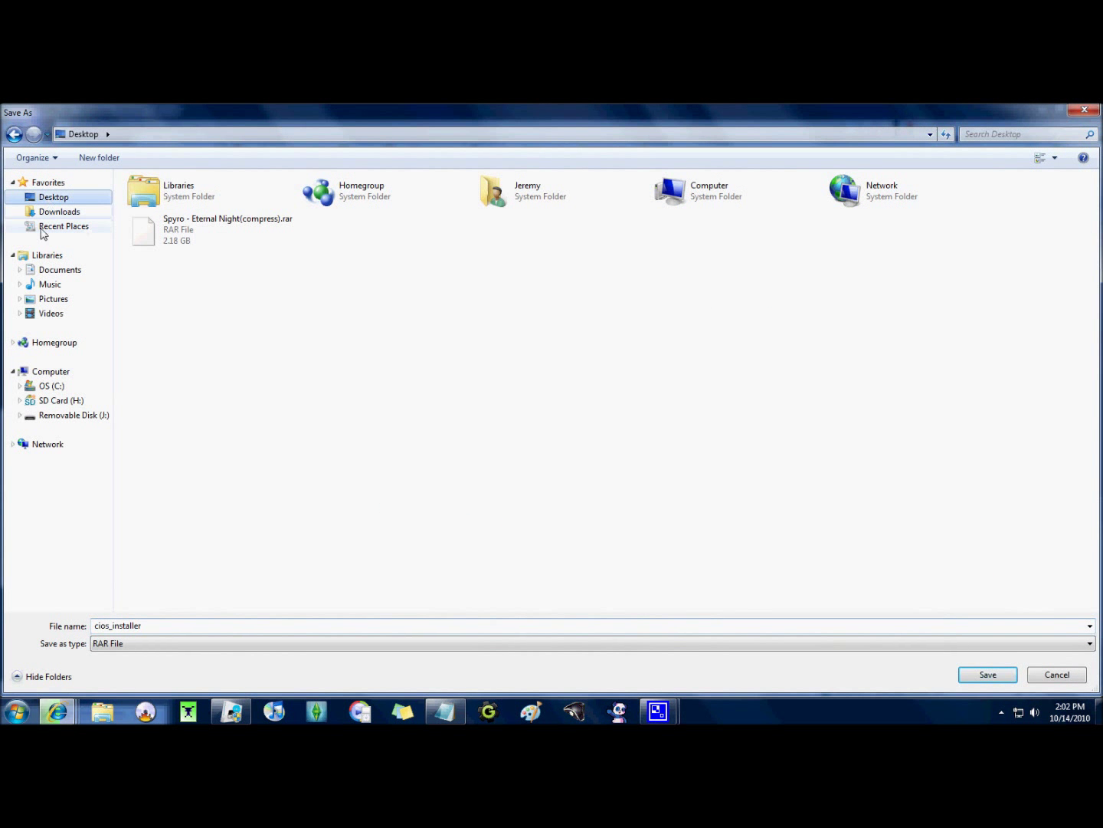
{"action": "left_click", "coordinate": [993, 678]}
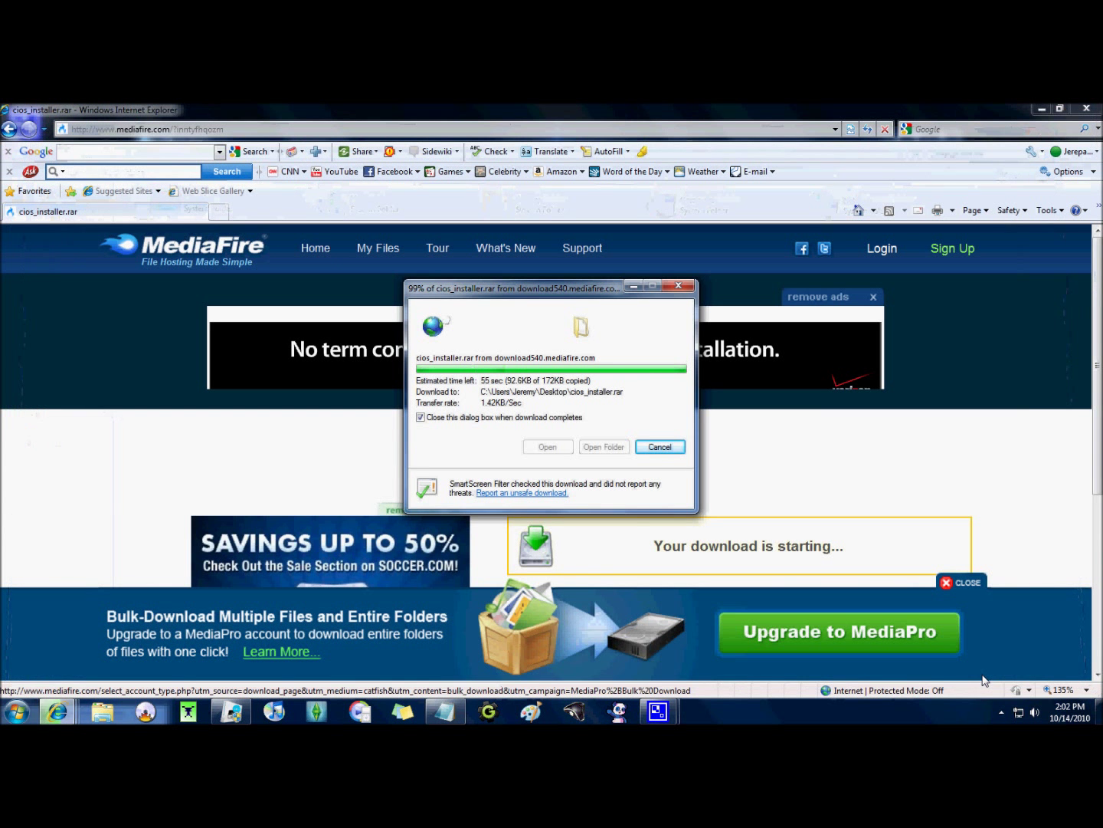
{"action": "left_click", "coordinate": [679, 289]}
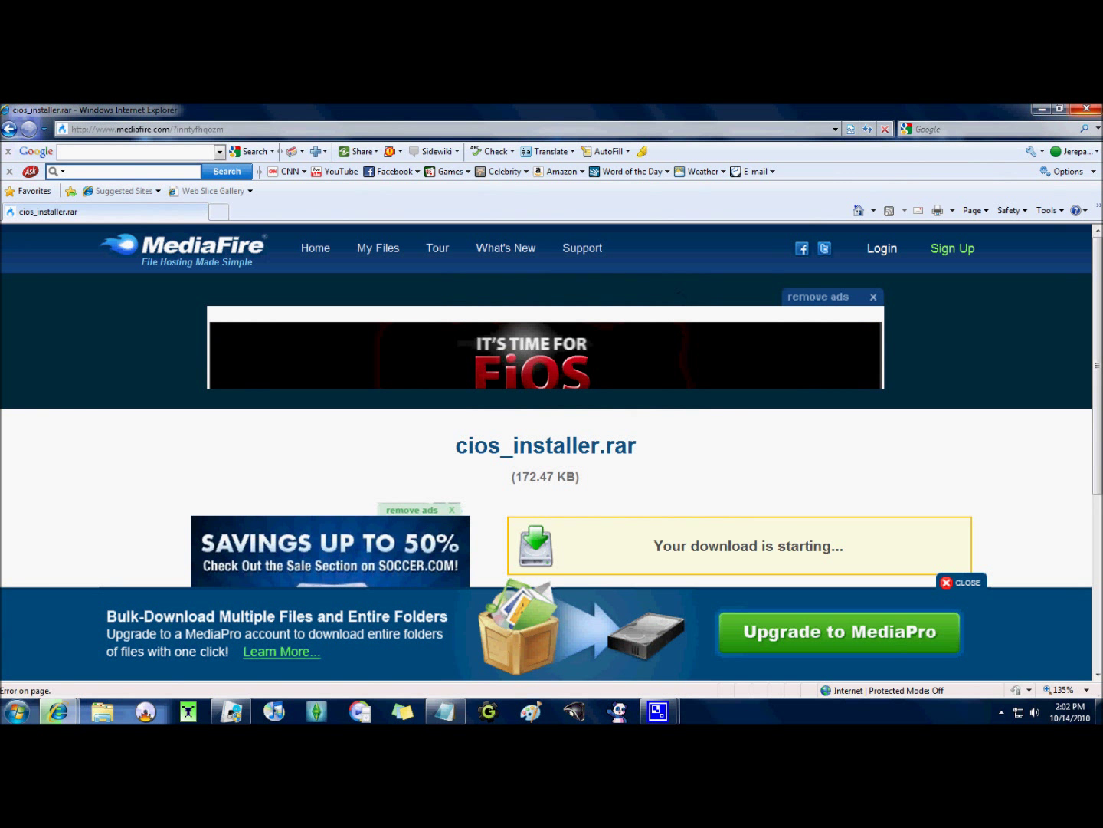
{"action": "left_click", "coordinate": [1087, 110]}
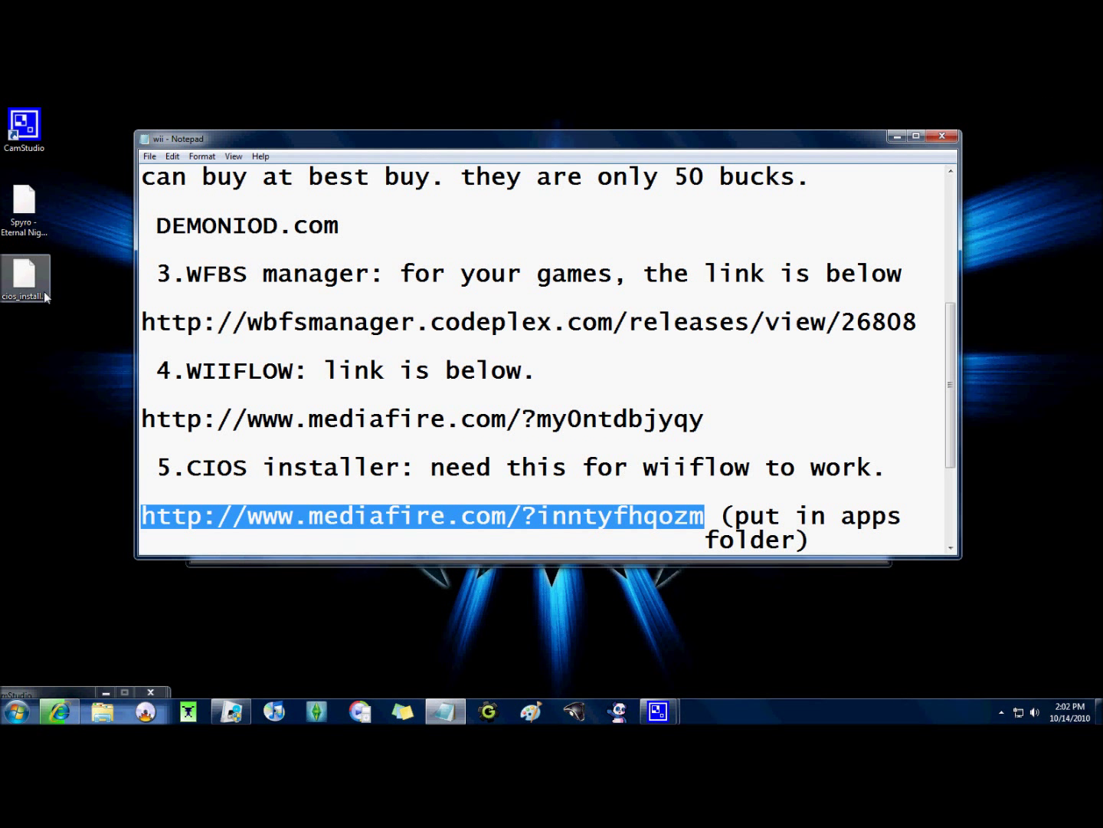
Select the cios_installer and Spyro files on the desktop and reposition the notes window.
{"action": "left_click", "coordinate": [27, 280]}
{"action": "left_click", "coordinate": [42, 213]}
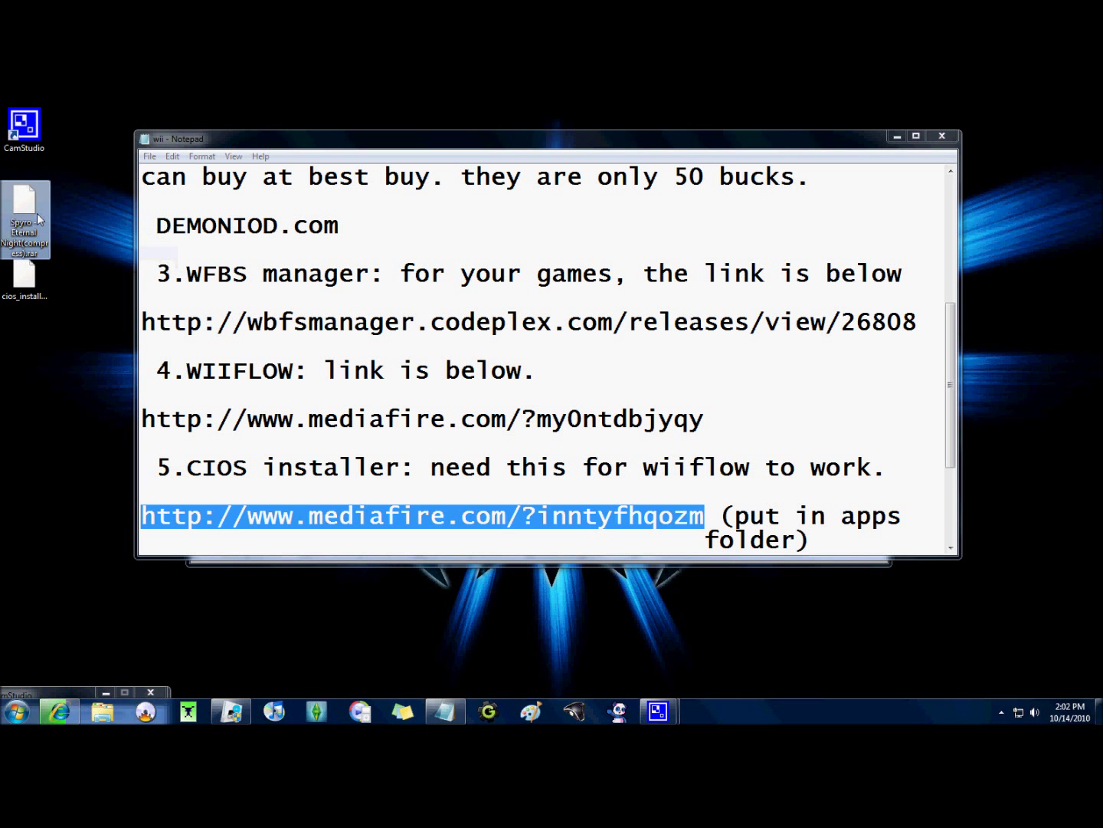
{"action": "left_click_drag", "start_coordinate": [405, 140], "coordinate": [378, 172]}
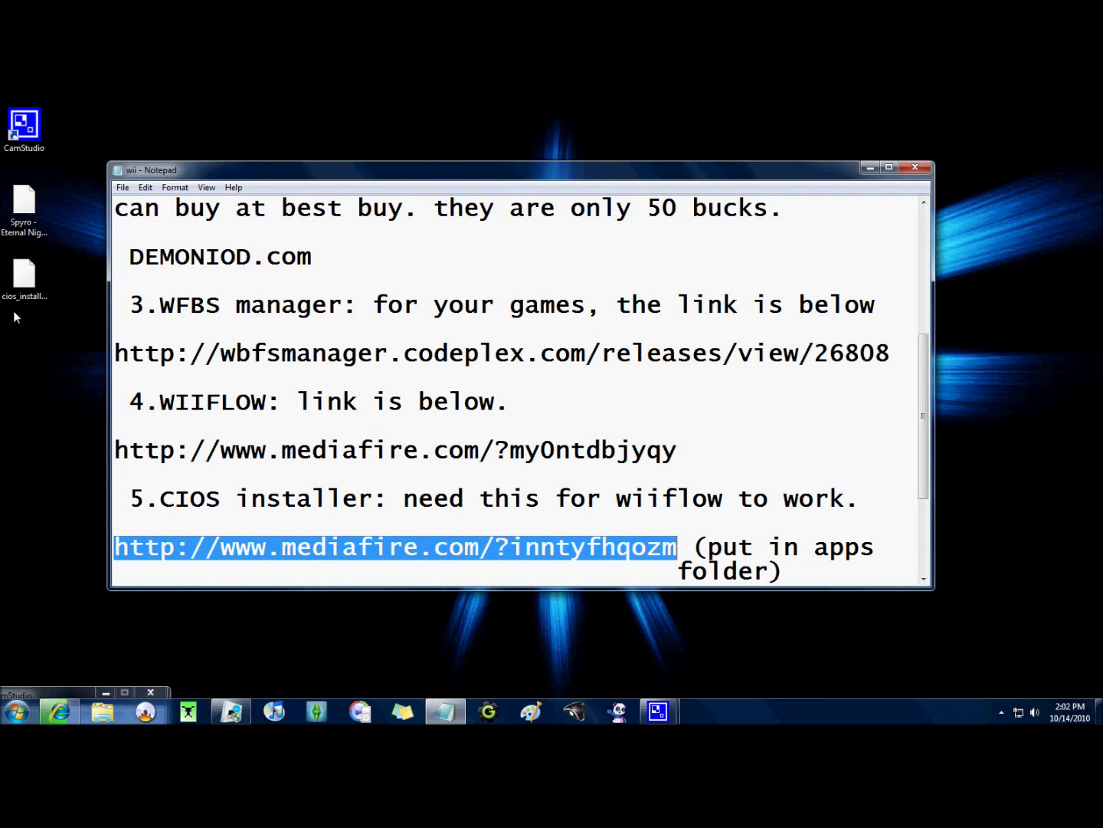
{"action": "left_click", "coordinate": [435, 178]}
Hide the Wiiflow download progress and minimize the notes to reveal WBFS Manager.
{"action": "left_click", "coordinate": [61, 711]}
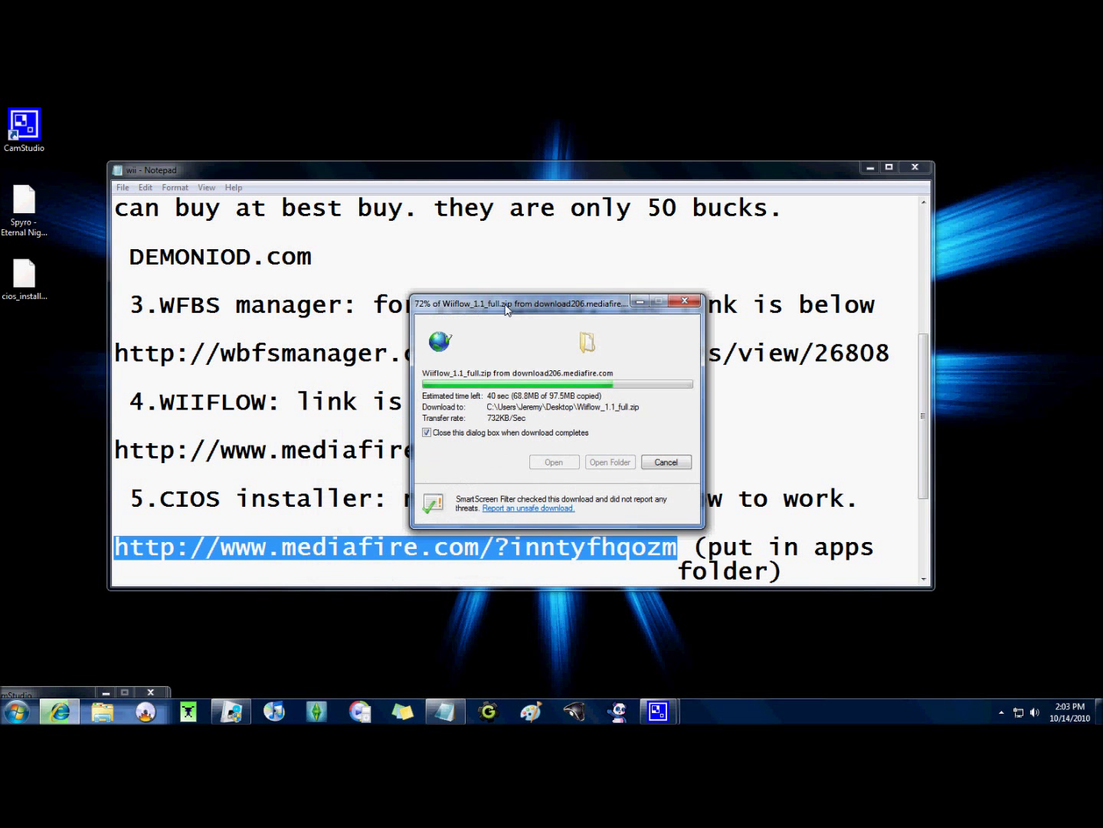
{"action": "left_click", "coordinate": [643, 303]}
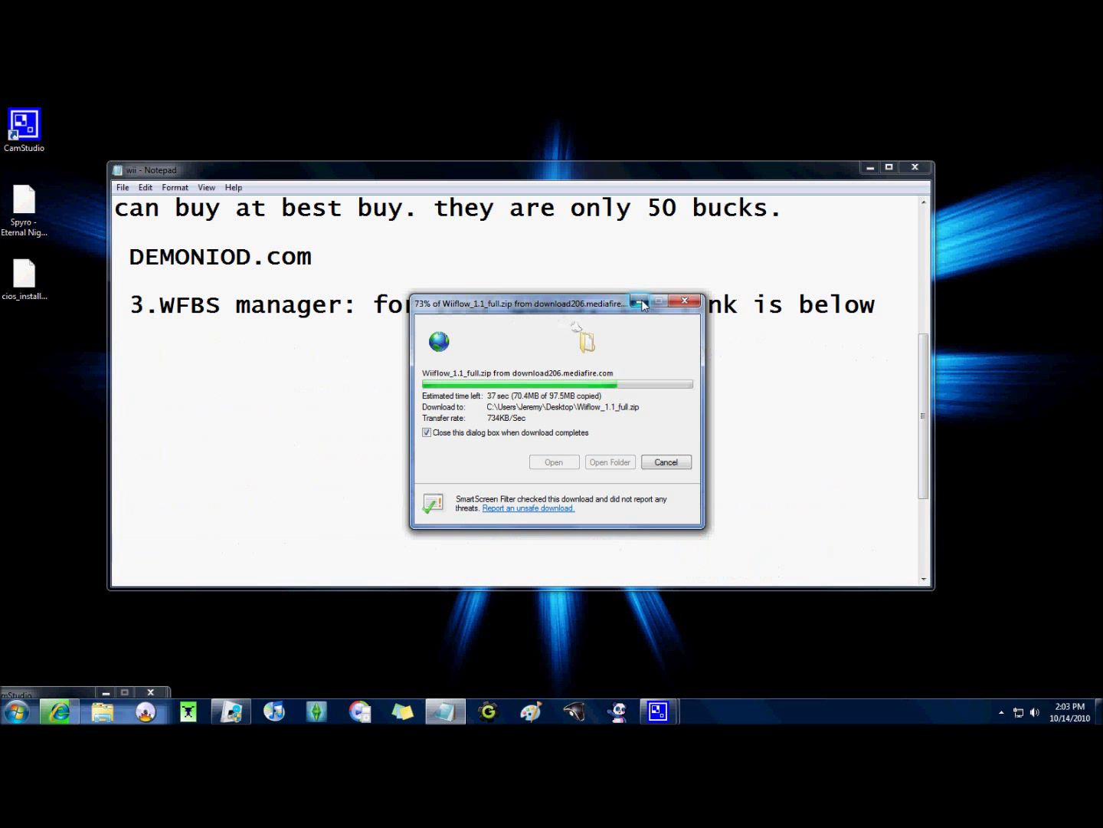
{"action": "scroll", "coordinate": [643, 431], "scroll_direction": "down", "scroll_amount": 1}
{"action": "scroll", "coordinate": [643, 431], "scroll_direction": "down", "scroll_amount": 1}
{"action": "scroll", "coordinate": [642, 458], "scroll_direction": "up", "scroll_amount": 1}
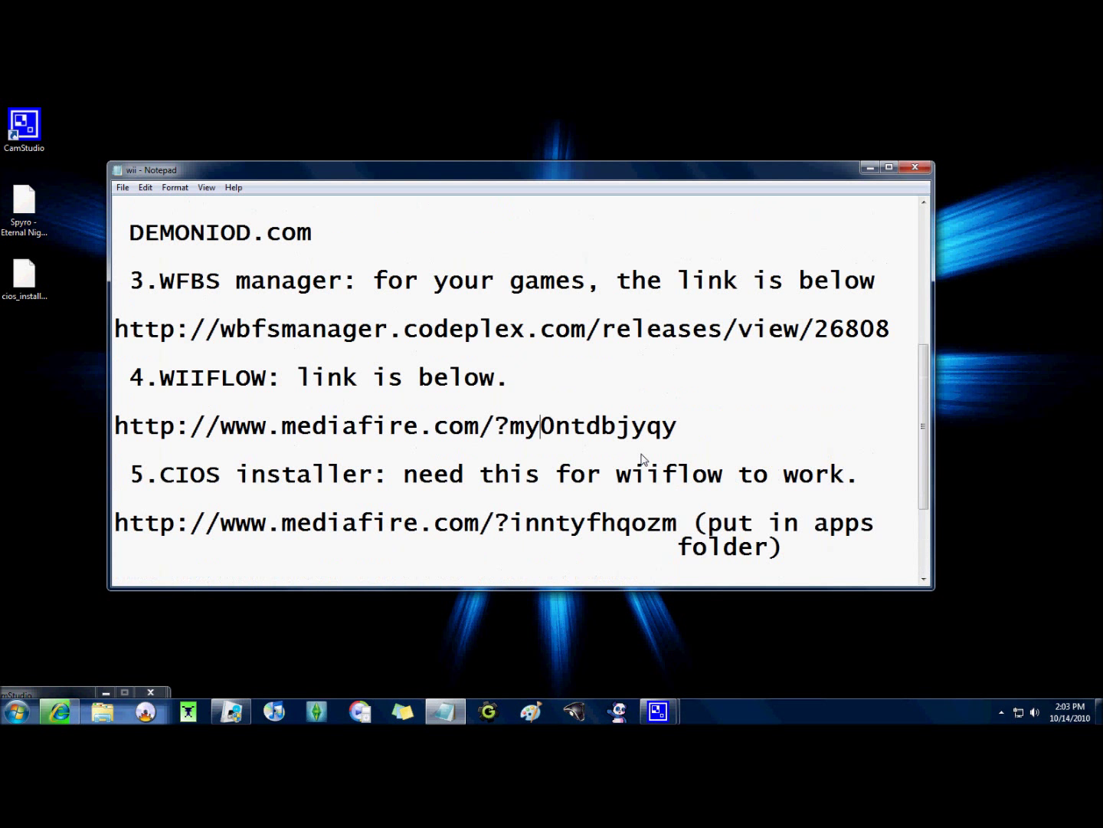
{"action": "scroll", "coordinate": [642, 456], "scroll_direction": "down", "scroll_amount": 1}
{"action": "scroll", "coordinate": [642, 457], "scroll_direction": "up", "scroll_amount": 1}
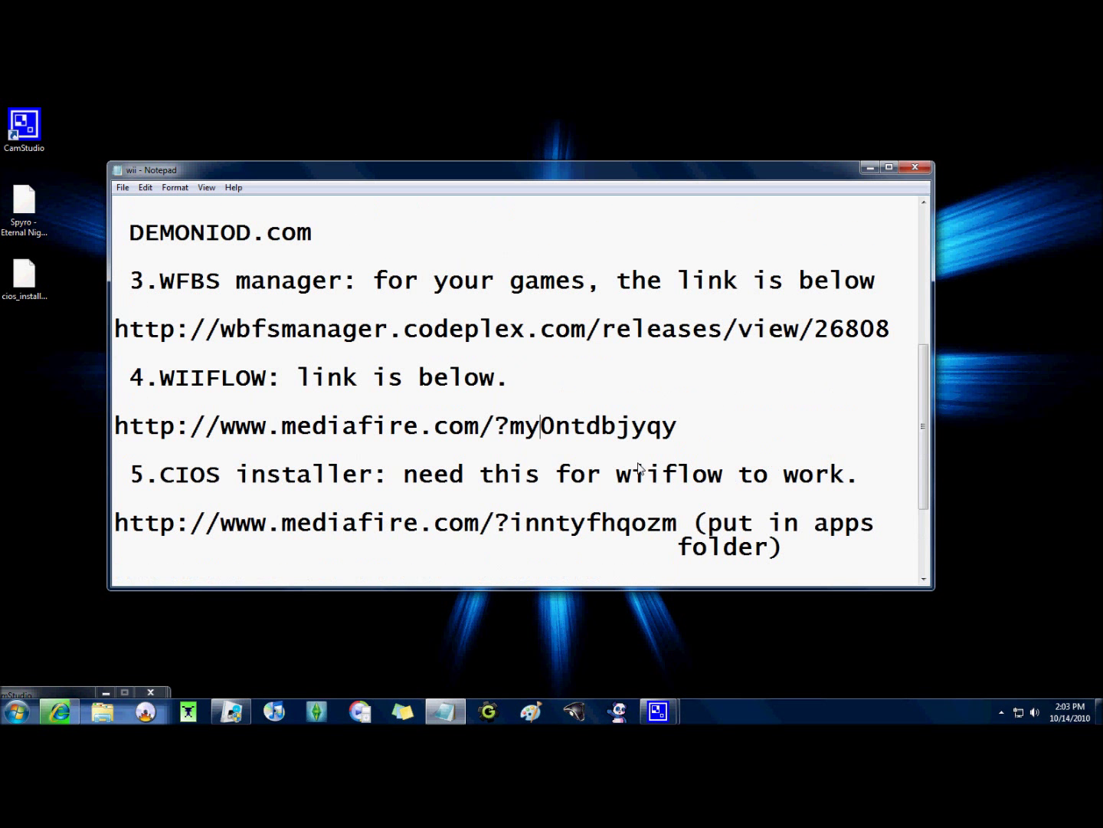
{"action": "left_click", "coordinate": [873, 167]}
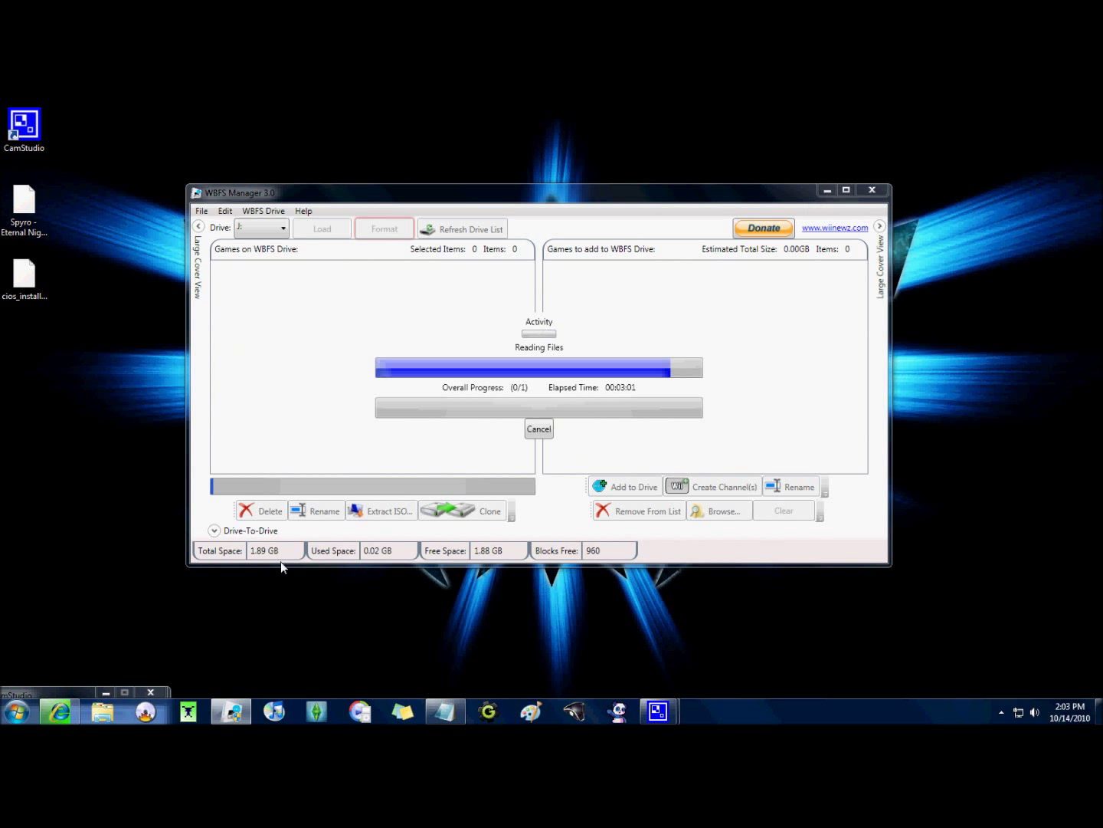
{"action": "left_click", "coordinate": [59, 712]}
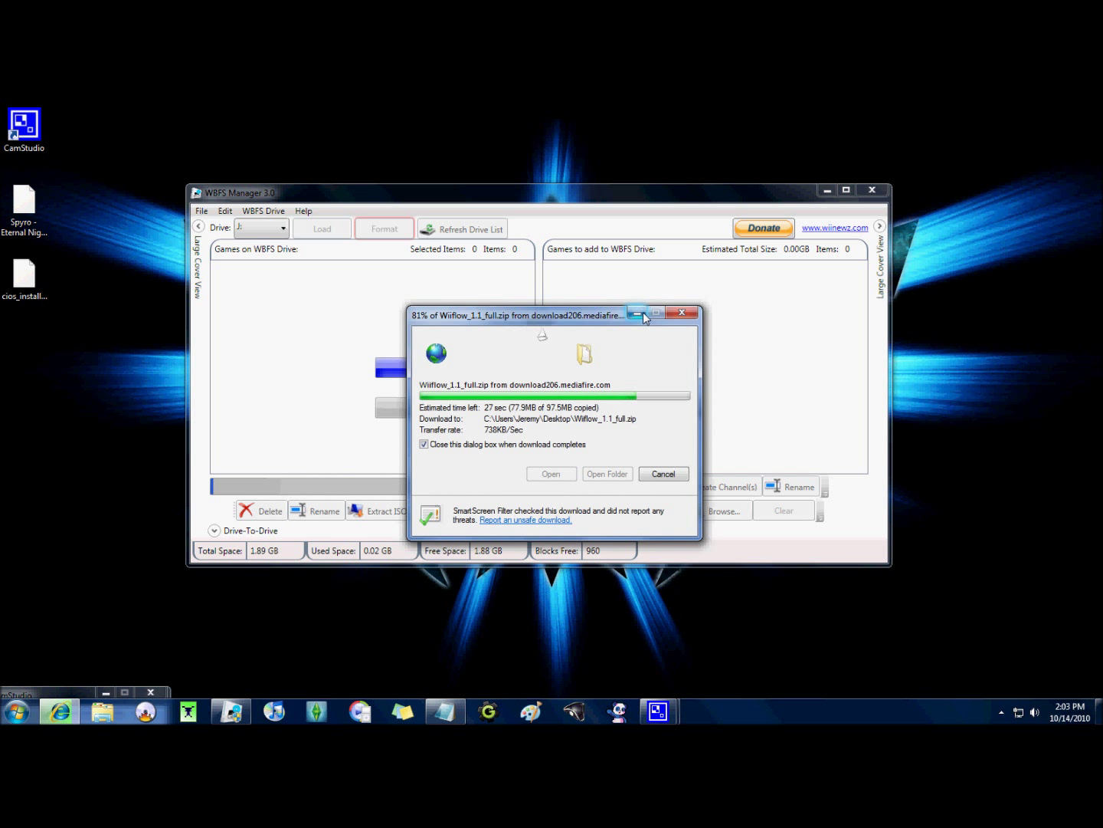
{"action": "left_click", "coordinate": [643, 311]}
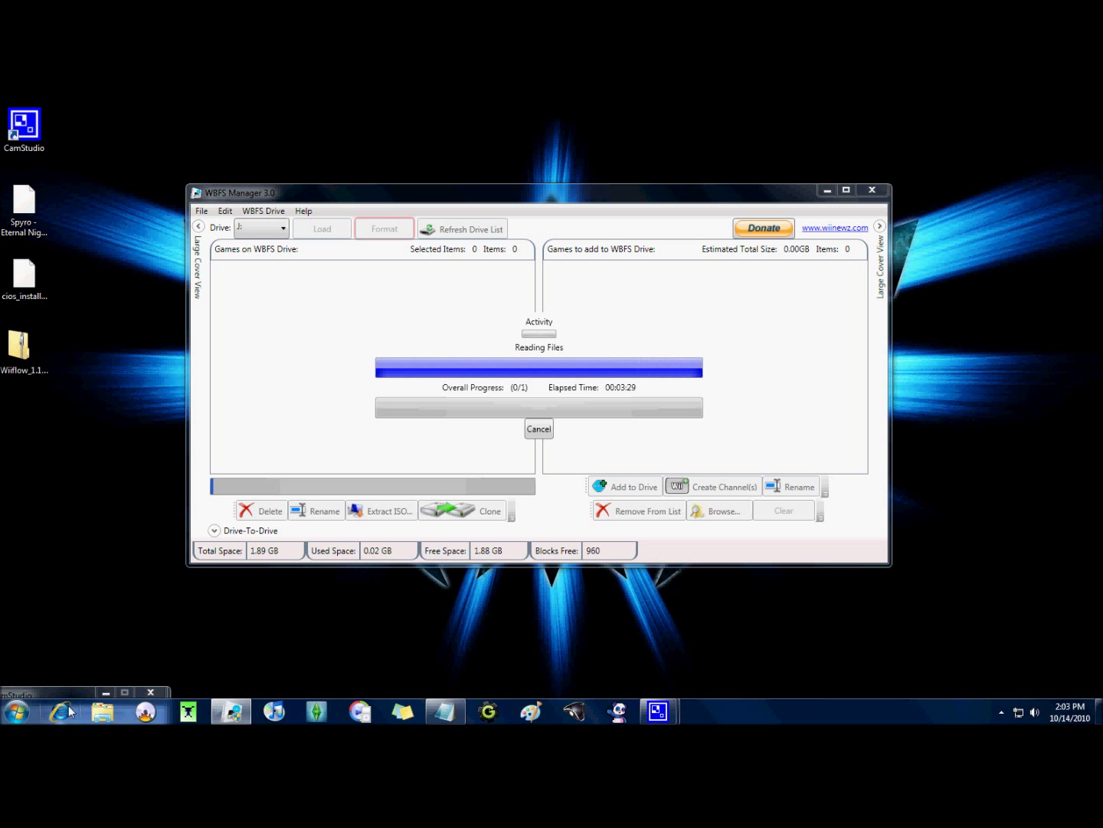
Open the SD Card (H:) drive from Start > Computer.
{"action": "left_click", "coordinate": [16, 711]}
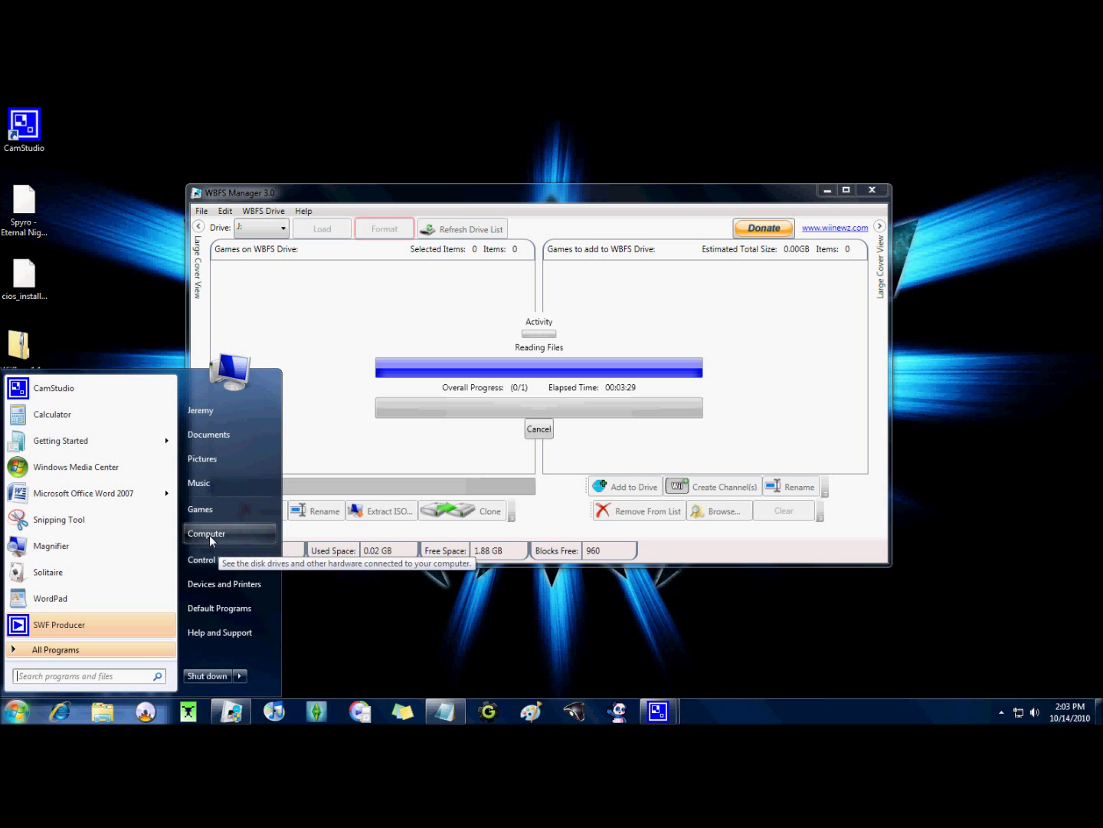
{"action": "left_click", "coordinate": [638, 623]}
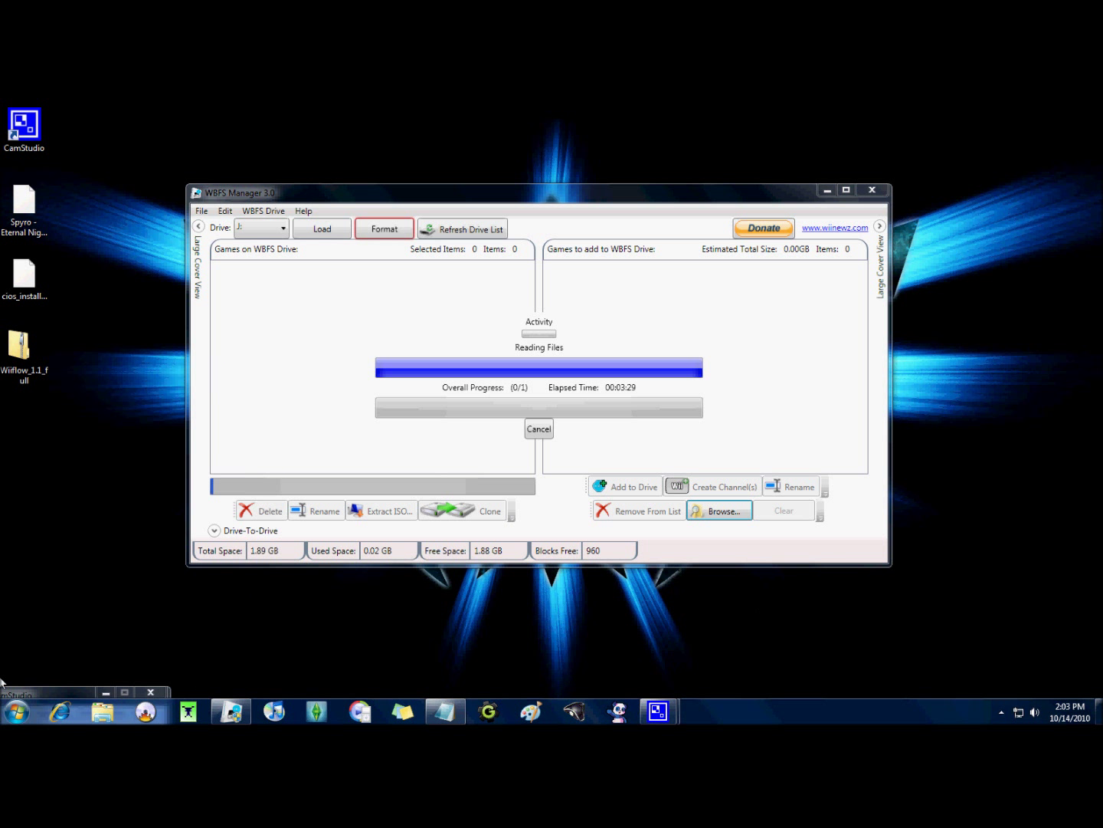
{"action": "left_click", "coordinate": [15, 712]}
{"action": "left_click", "coordinate": [207, 527]}
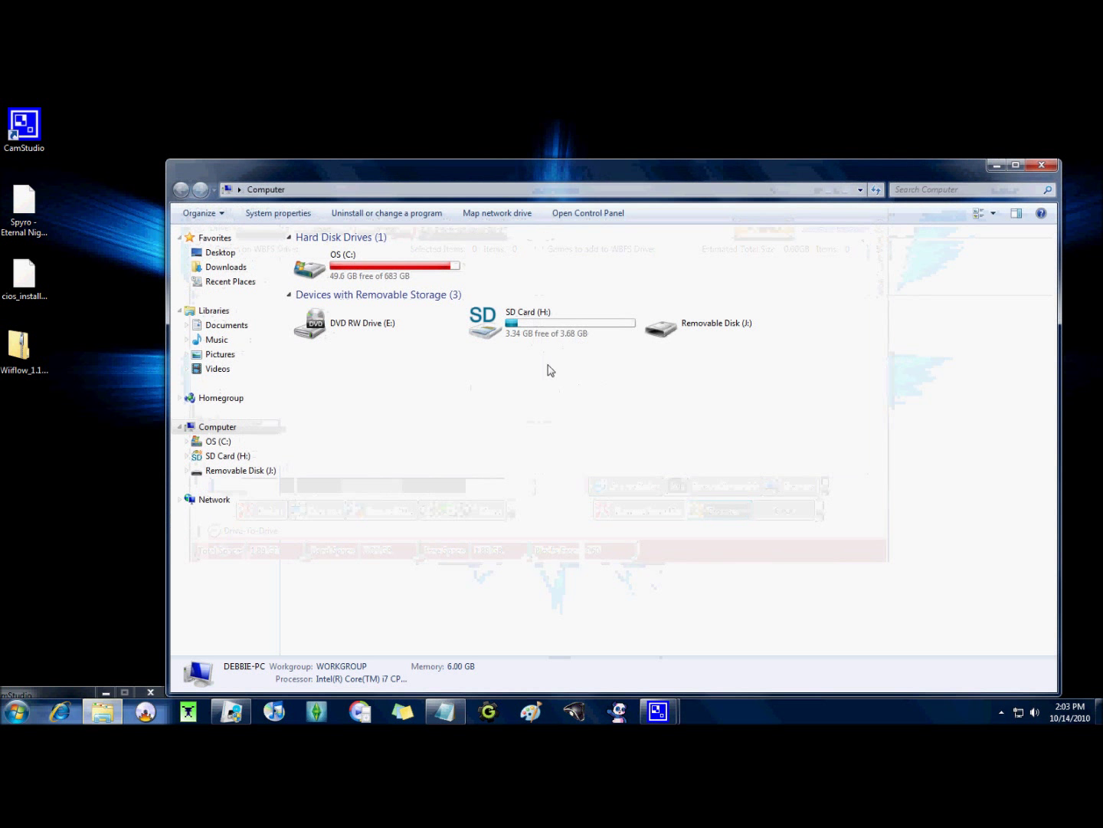
{"action": "double_click", "coordinate": [543, 324]}
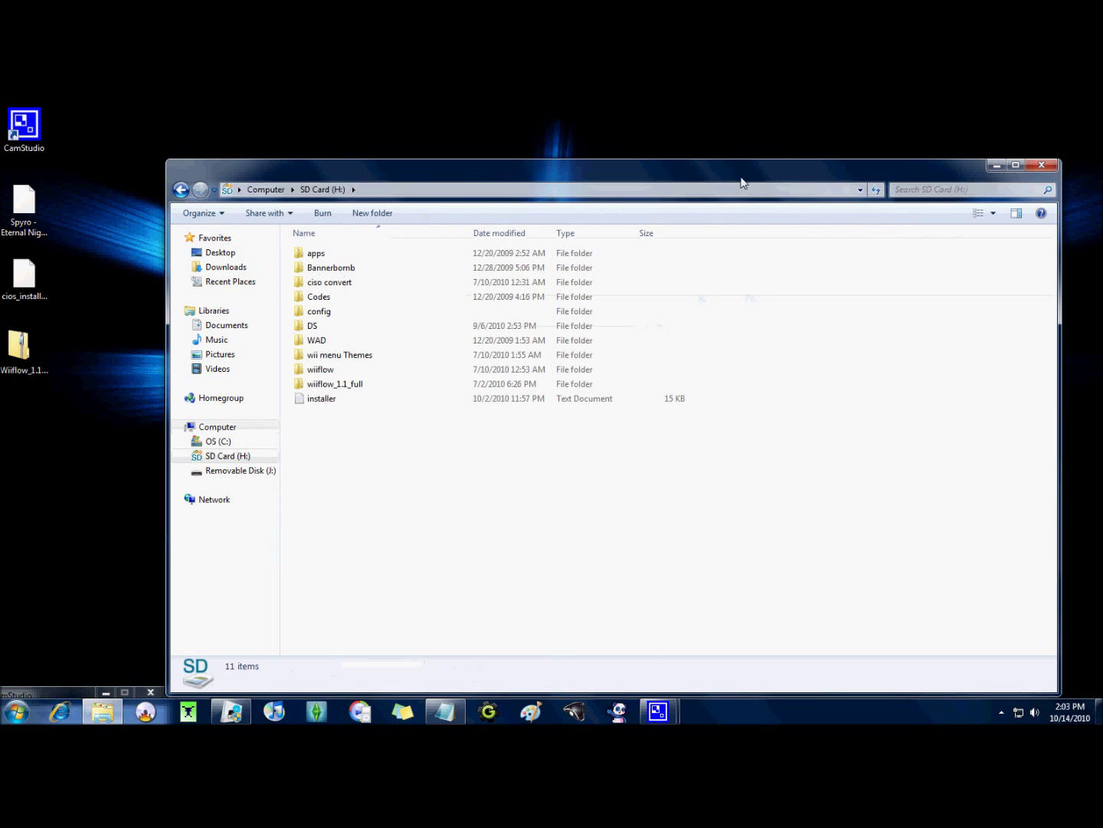
Maximize and restore WBFS Manager, moving the SD card window aside and back.
{"action": "left_click_drag", "start_coordinate": [743, 182], "coordinate": [759, 513]}
{"action": "left_click", "coordinate": [736, 207]}
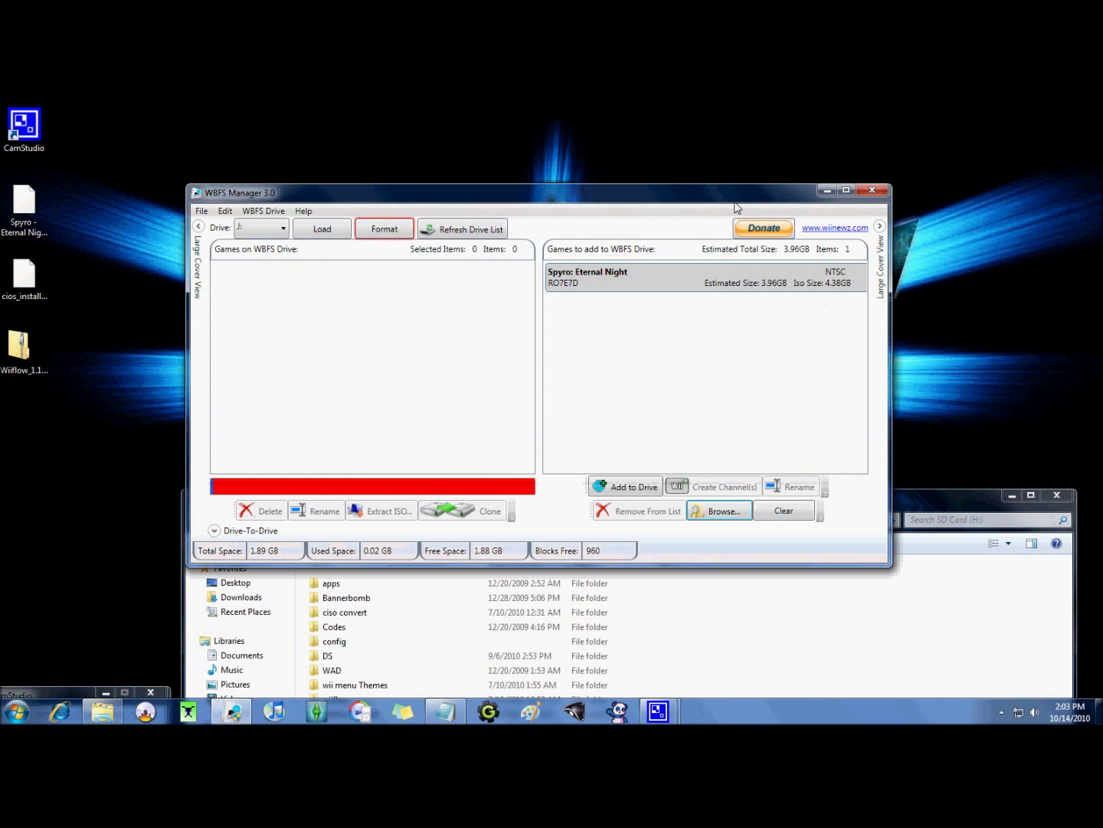
{"action": "left_click_drag", "start_coordinate": [628, 203], "coordinate": [638, 5]}
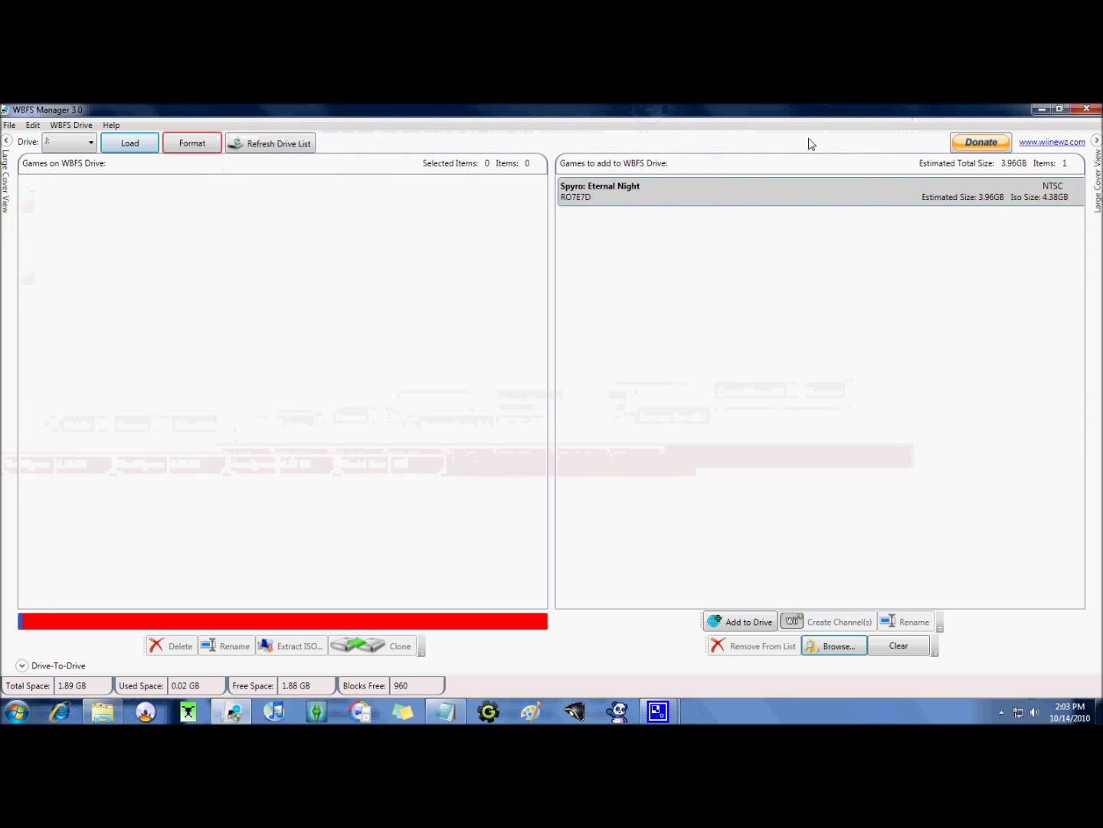
{"action": "left_click_drag", "start_coordinate": [802, 9], "coordinate": [845, 359]}
{"action": "left_click_drag", "start_coordinate": [603, 499], "coordinate": [552, 146]}
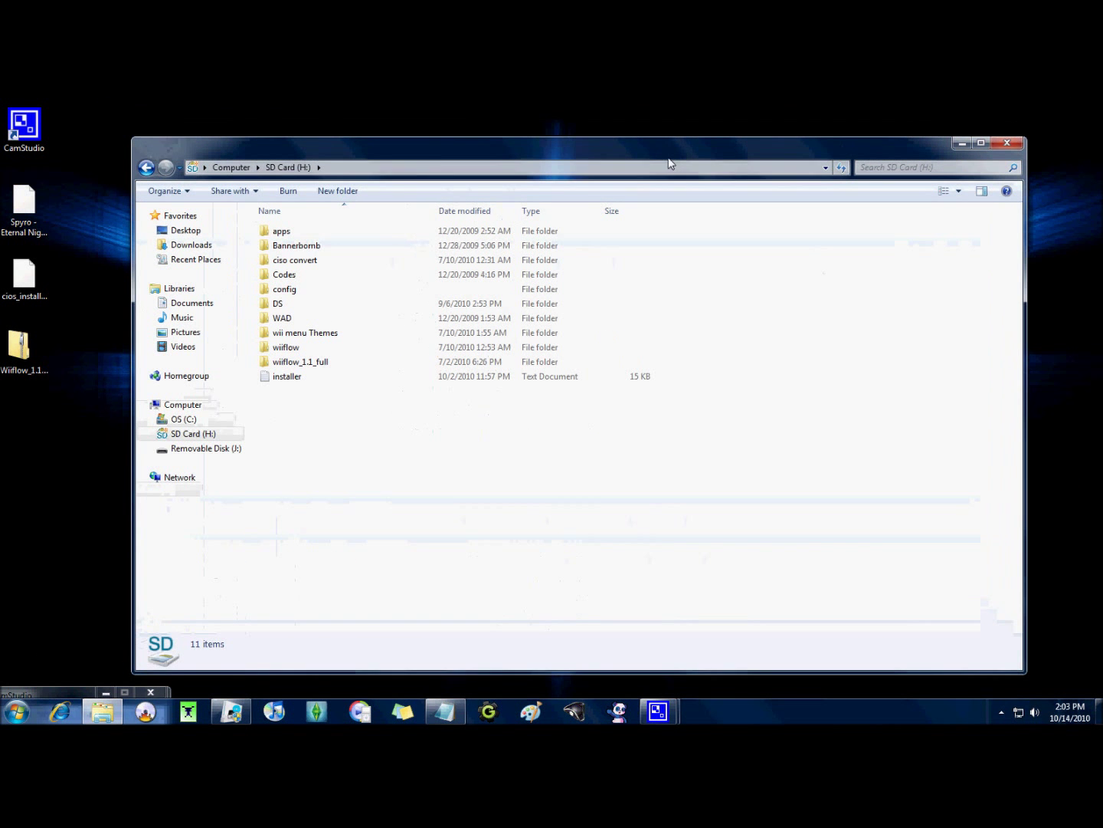
Browse the apps, Bannerbomb and Codes folders, then minimize the SD card window.
{"action": "left_click", "coordinate": [285, 232]}
{"action": "left_click_drag", "start_coordinate": [295, 151], "coordinate": [304, 212]}
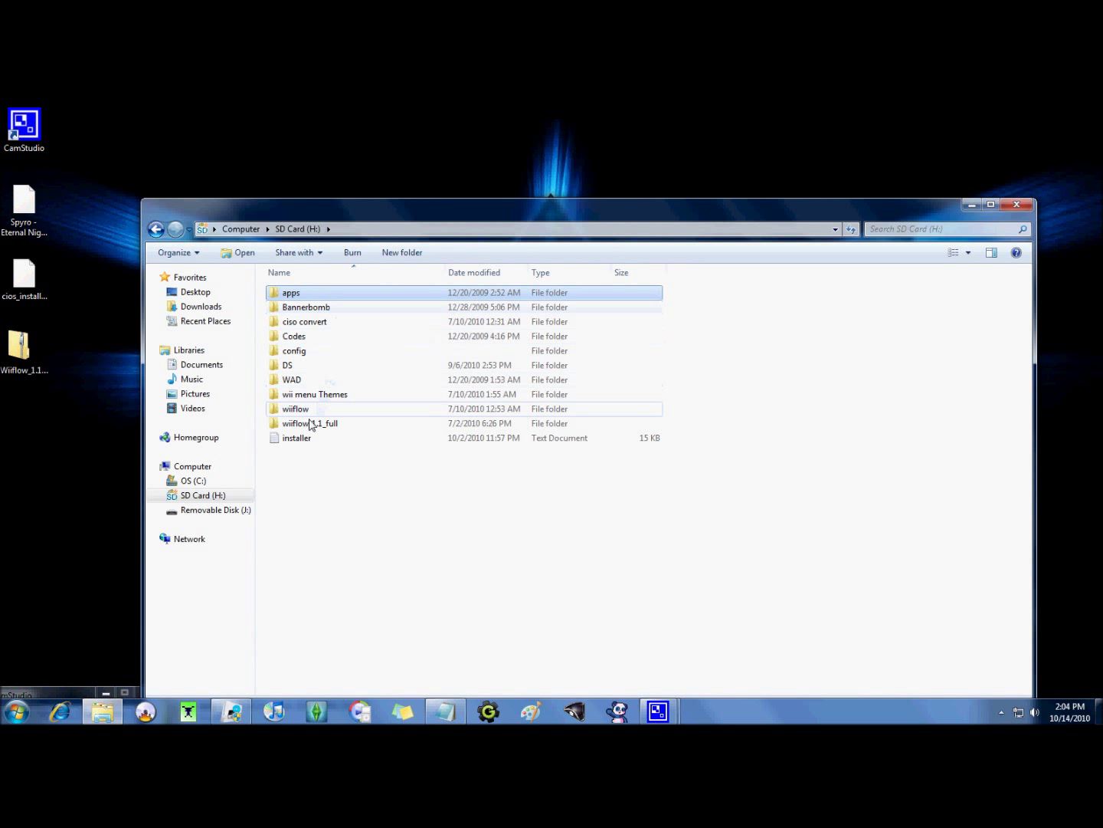
{"action": "left_click", "coordinate": [306, 307]}
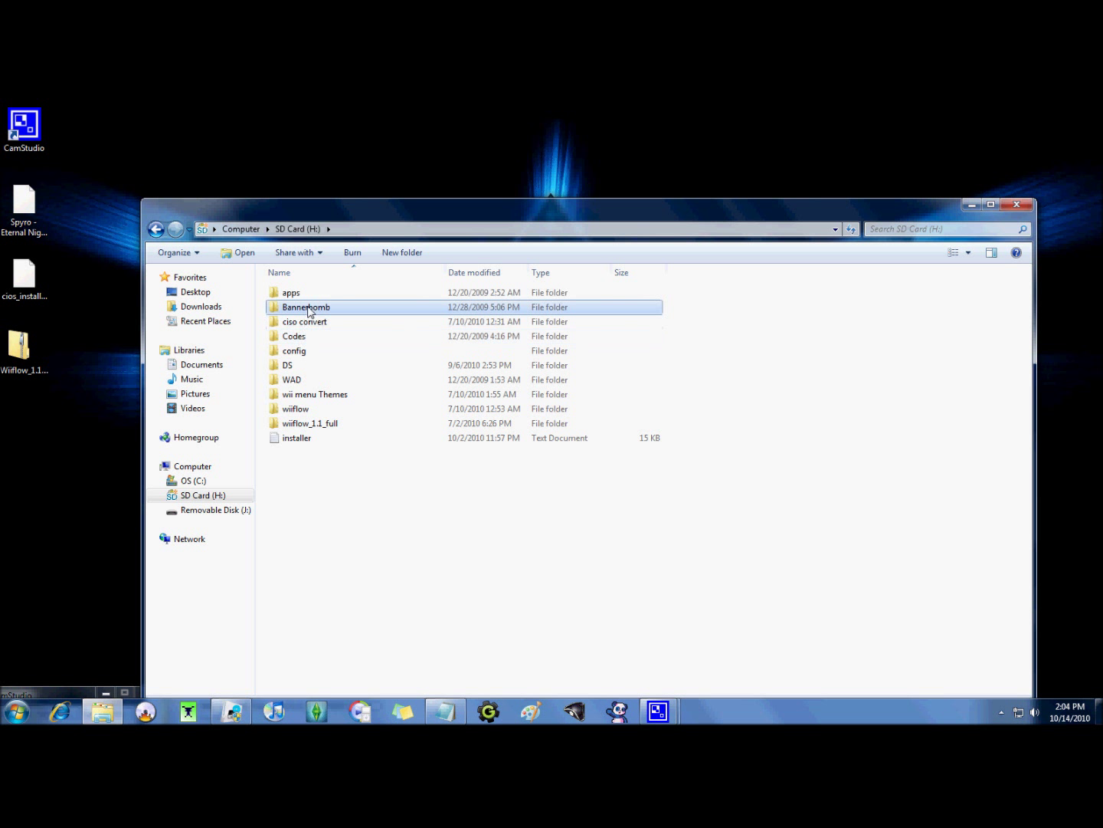
{"action": "left_click", "coordinate": [297, 294]}
{"action": "left_click", "coordinate": [294, 336]}
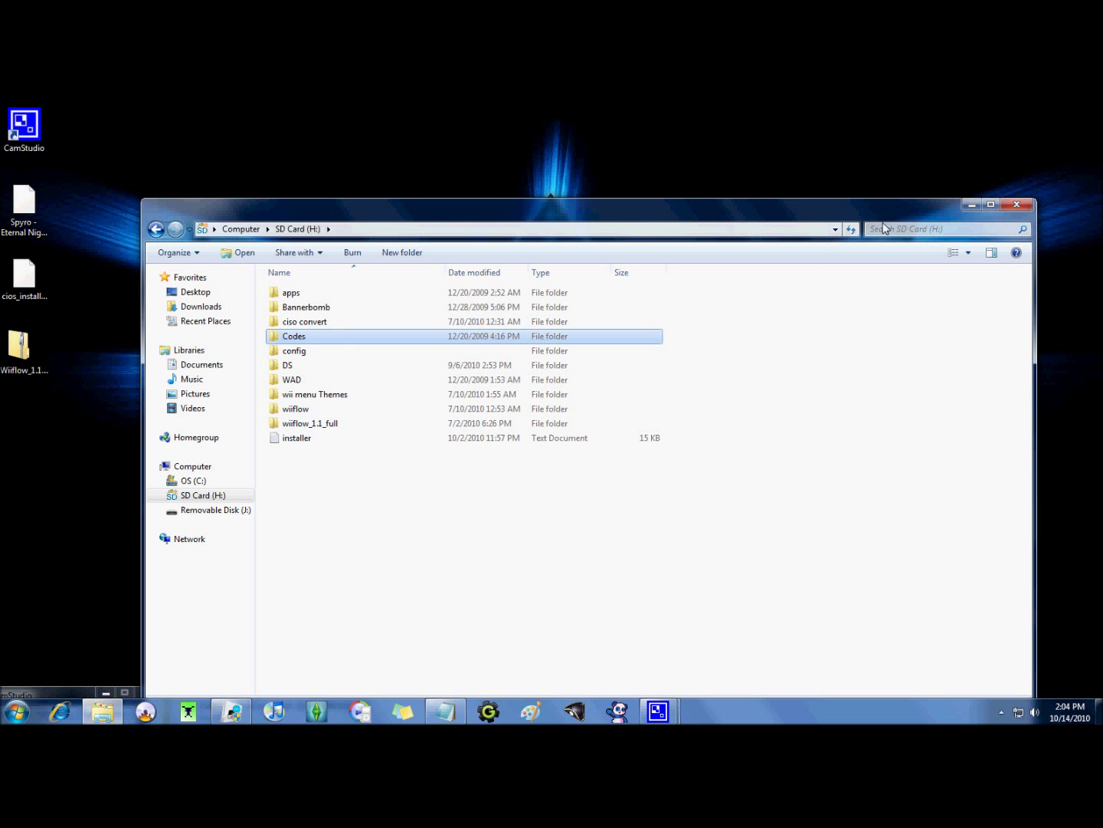
{"action": "left_click", "coordinate": [961, 206]}
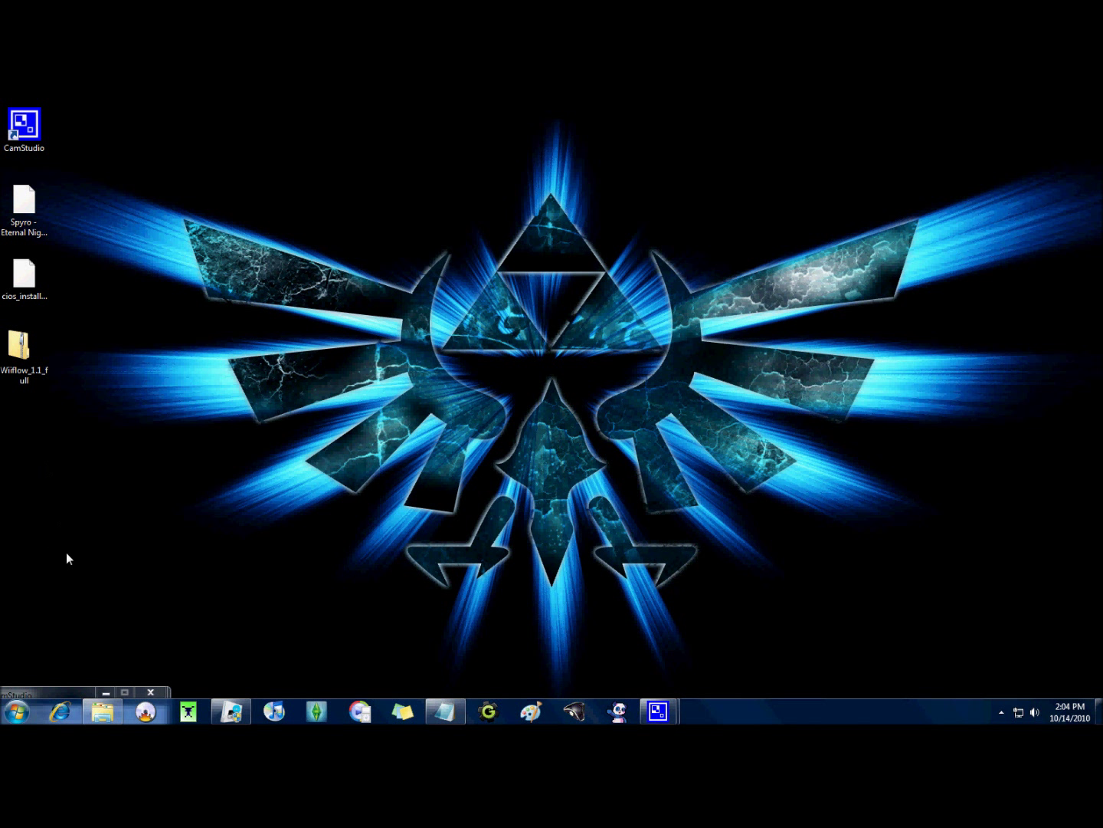
Create an SD CARD folder on the desktop and open it.
{"action": "right_click", "coordinate": [48, 463]}
{"action": "mouse_move", "coordinate": [130, 596]}
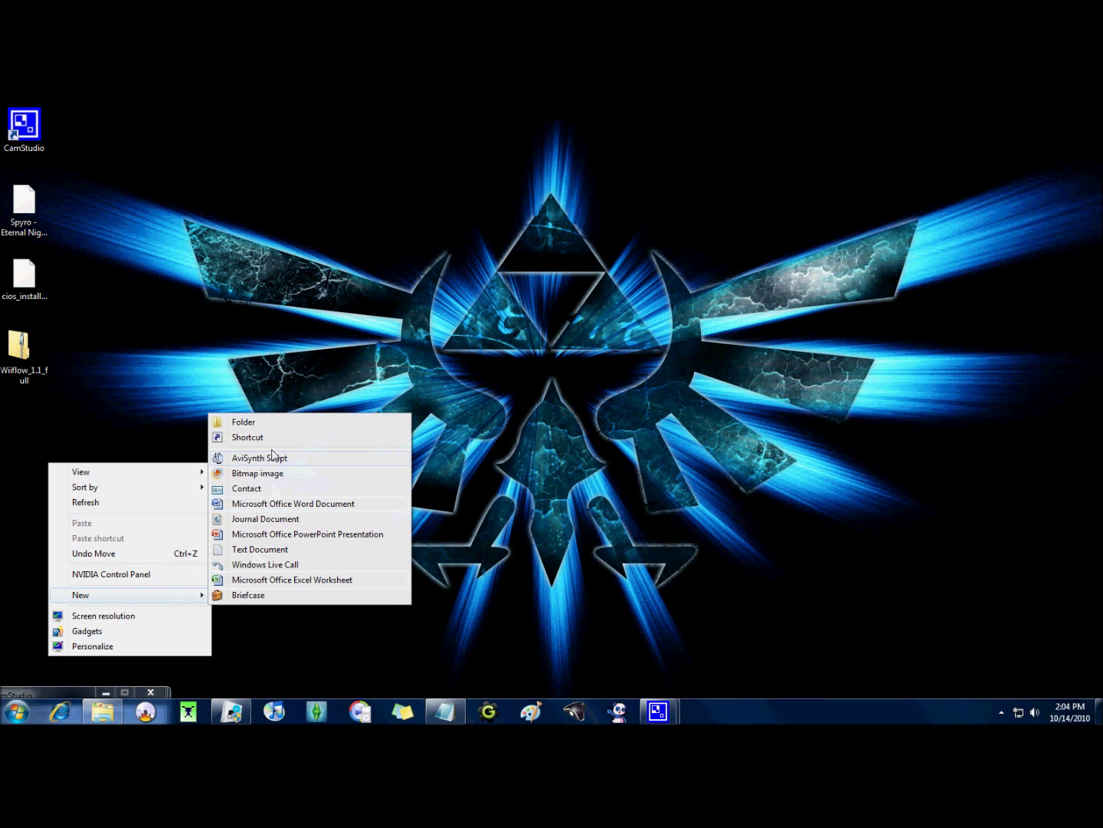
{"action": "left_click", "coordinate": [272, 422]}
{"action": "type", "text": "SD CARD"}
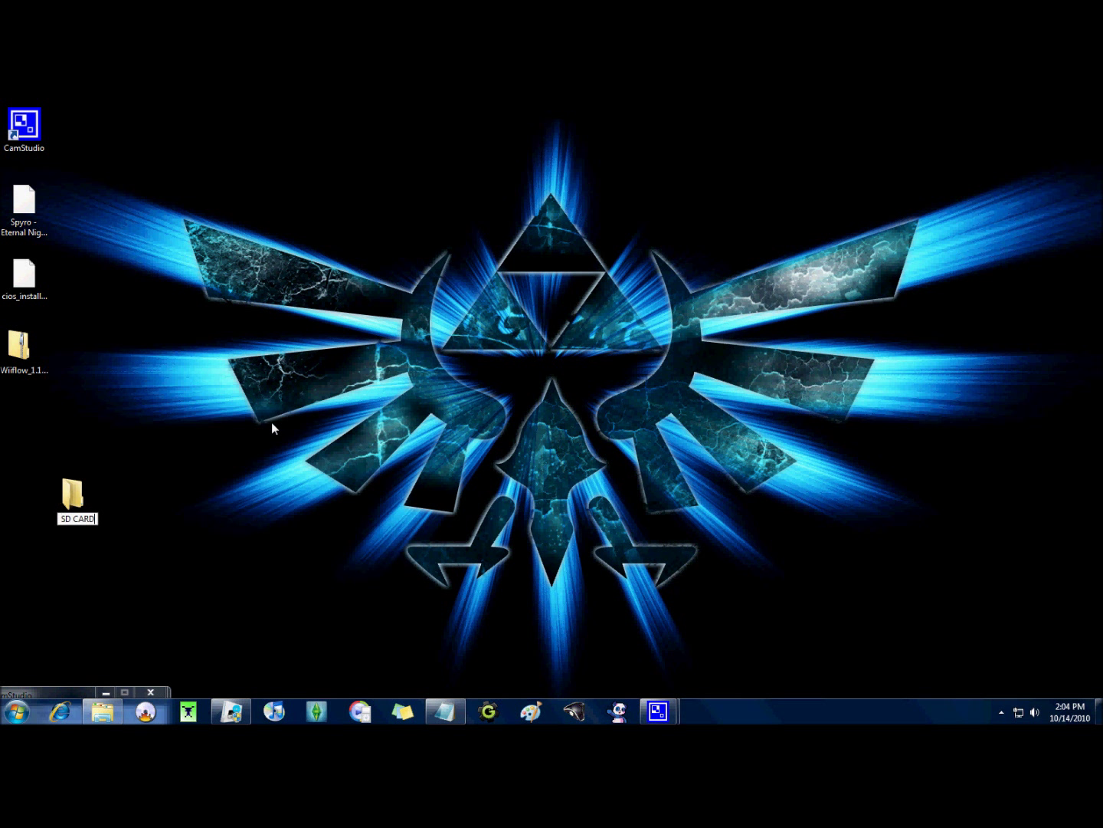
{"action": "key", "text": "Return"}
{"action": "double_click", "coordinate": [71, 506]}
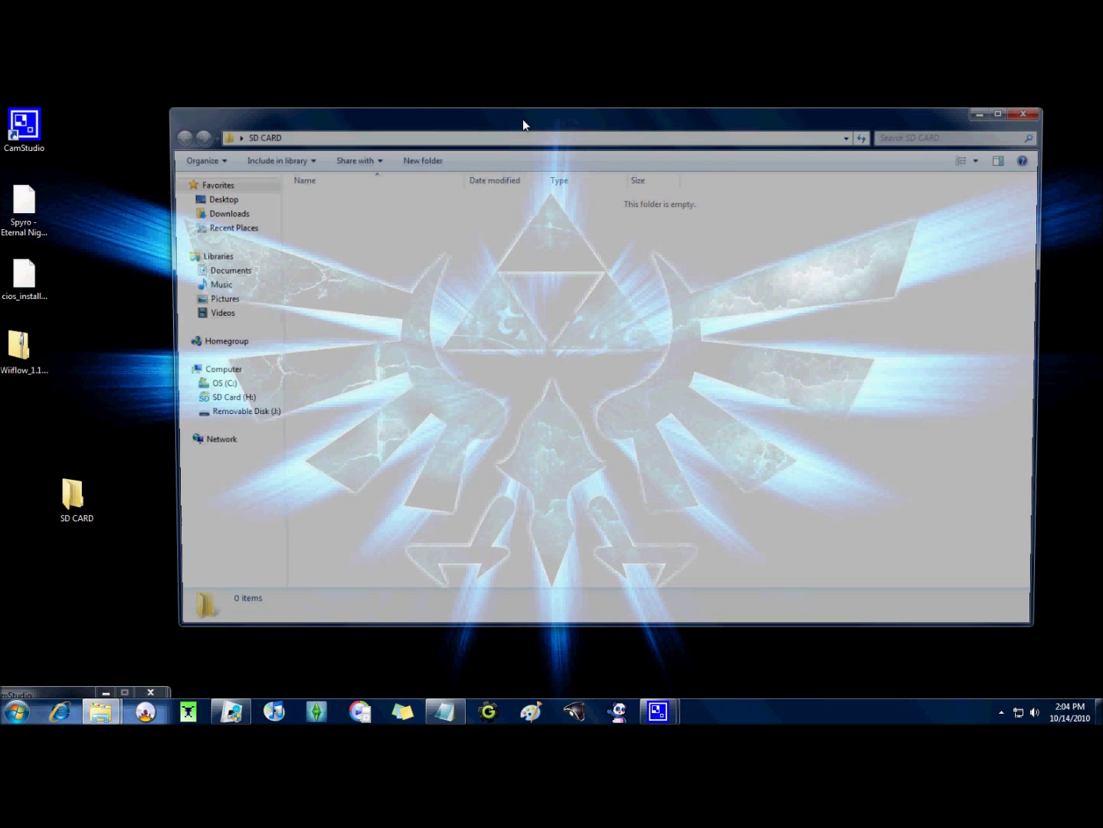
{"action": "left_click_drag", "start_coordinate": [571, 213], "coordinate": [491, 169]}
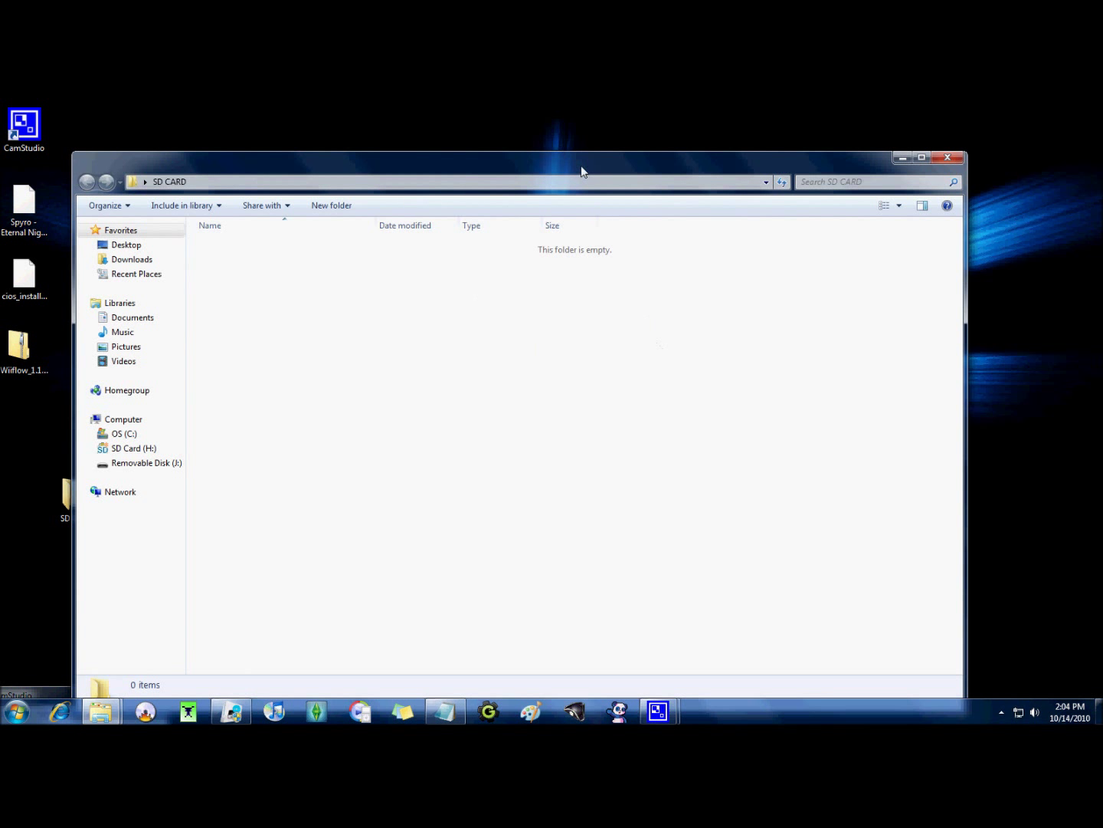
{"action": "left_click_drag", "start_coordinate": [584, 170], "coordinate": [597, 161]}
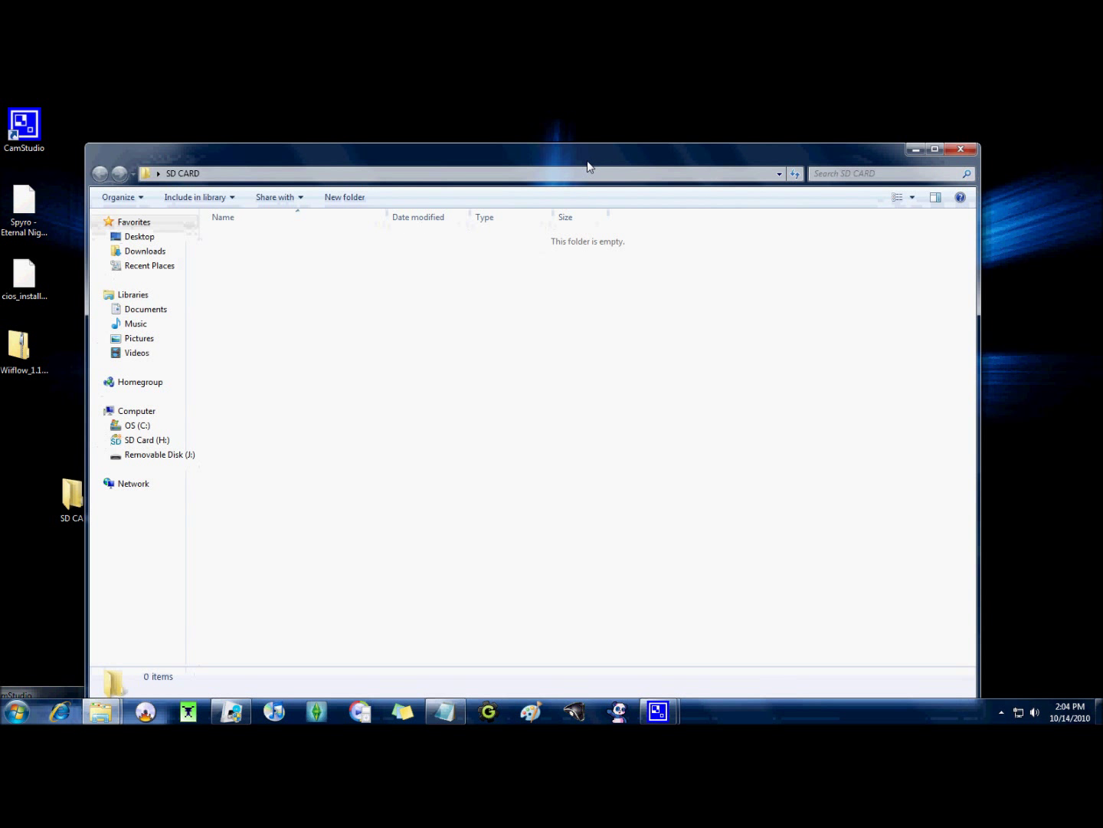
Create APPS and WADS folders inside SD CARD.
{"action": "right_click", "coordinate": [266, 326]}
{"action": "mouse_move", "coordinate": [344, 489]}
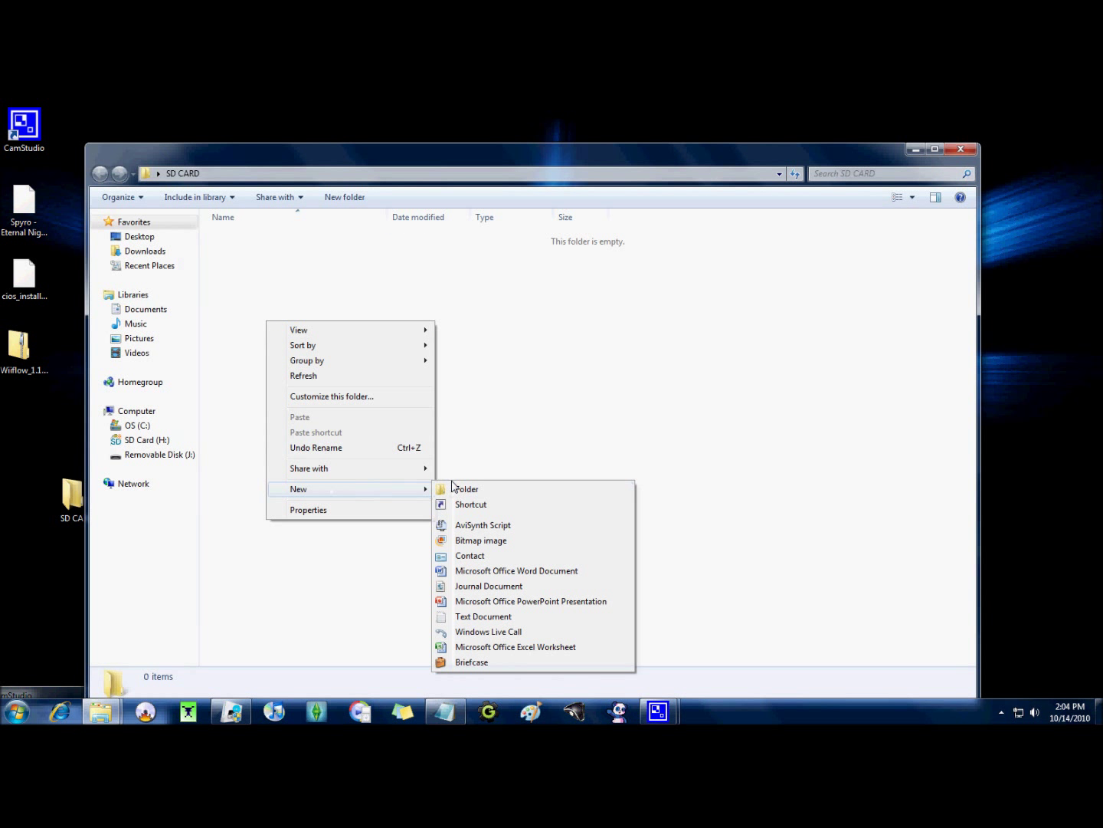
{"action": "left_click", "coordinate": [465, 489]}
{"action": "type", "text": "APPS"}
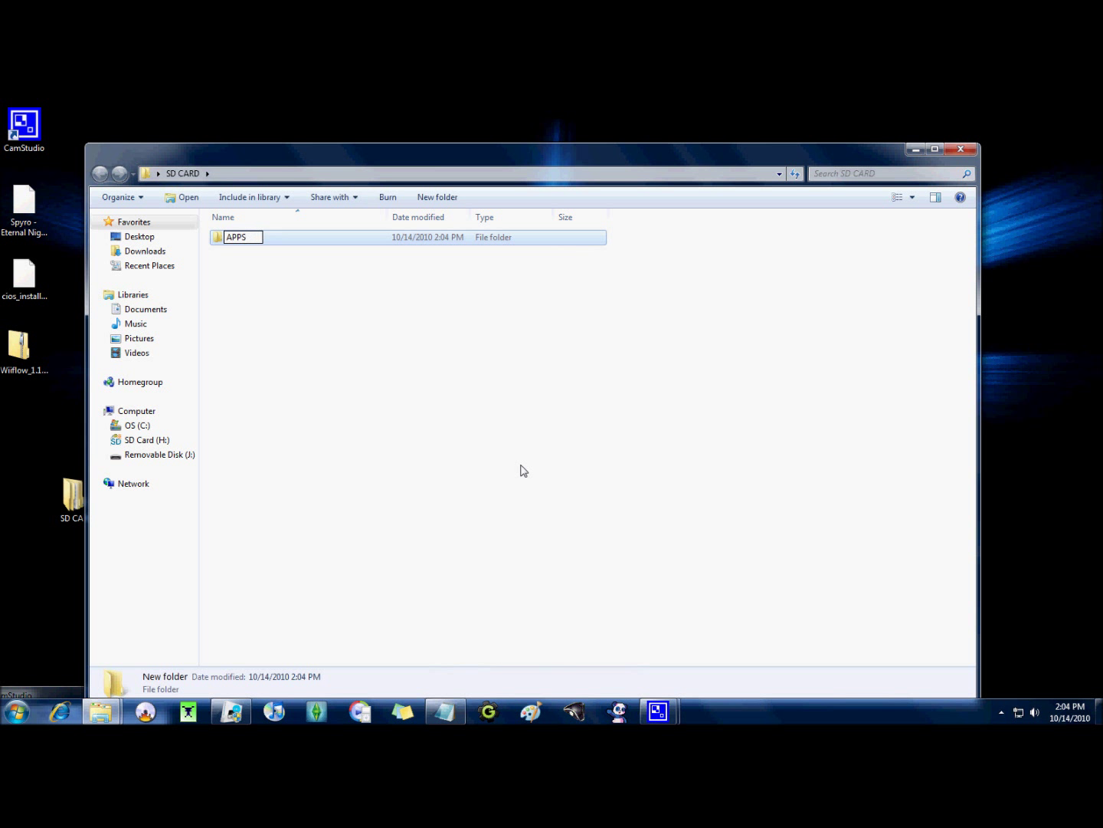
{"action": "right_click", "coordinate": [521, 470]}
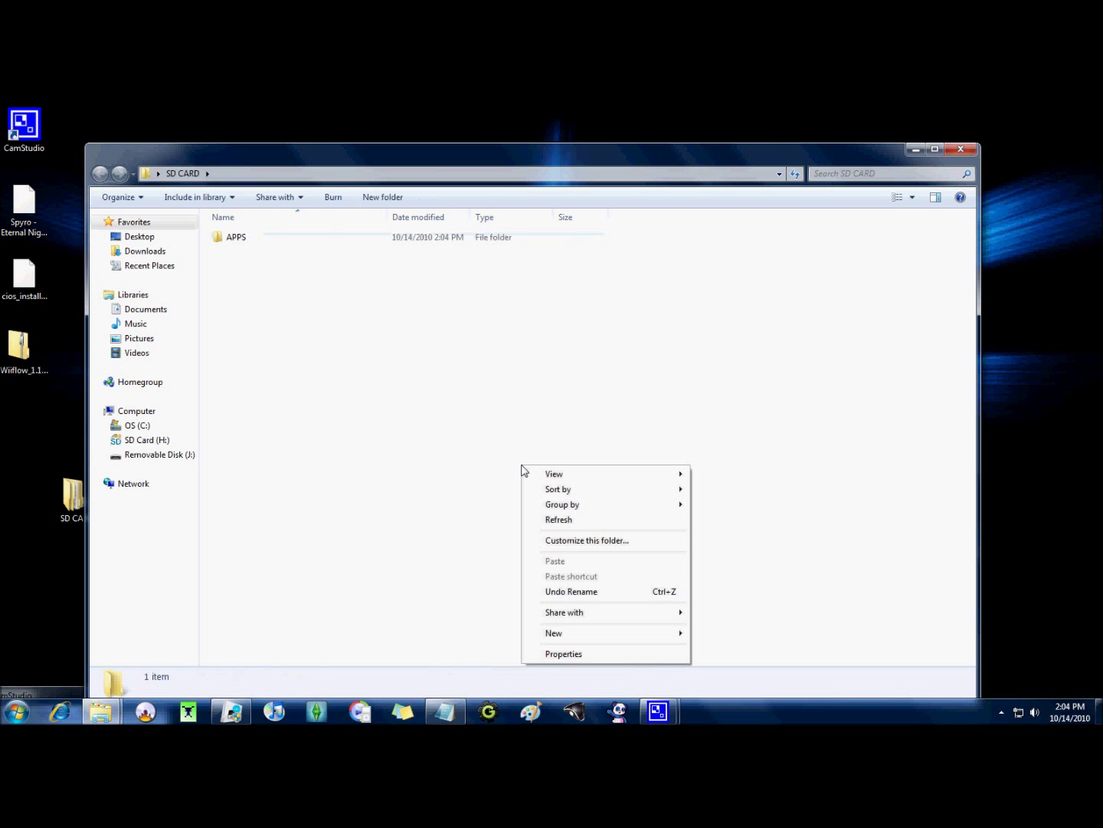
{"action": "mouse_move", "coordinate": [601, 633]}
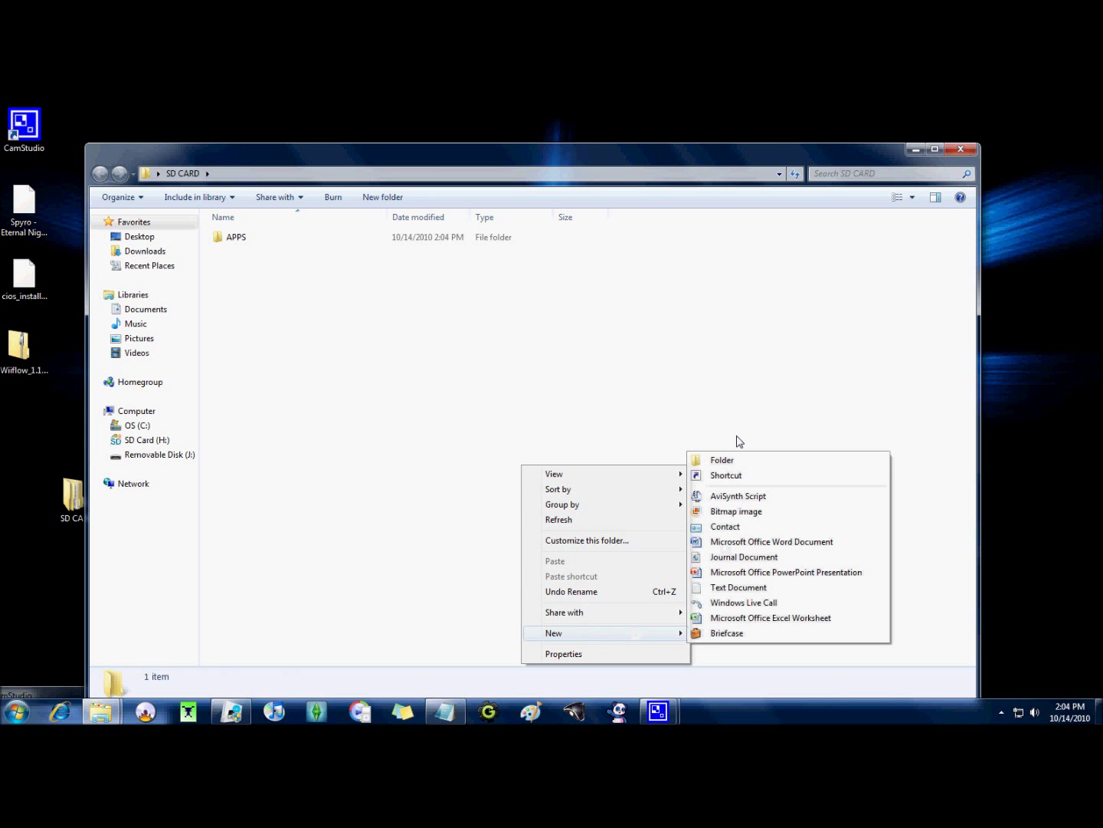
{"action": "left_click", "coordinate": [734, 467]}
{"action": "type", "text": "WADS"}
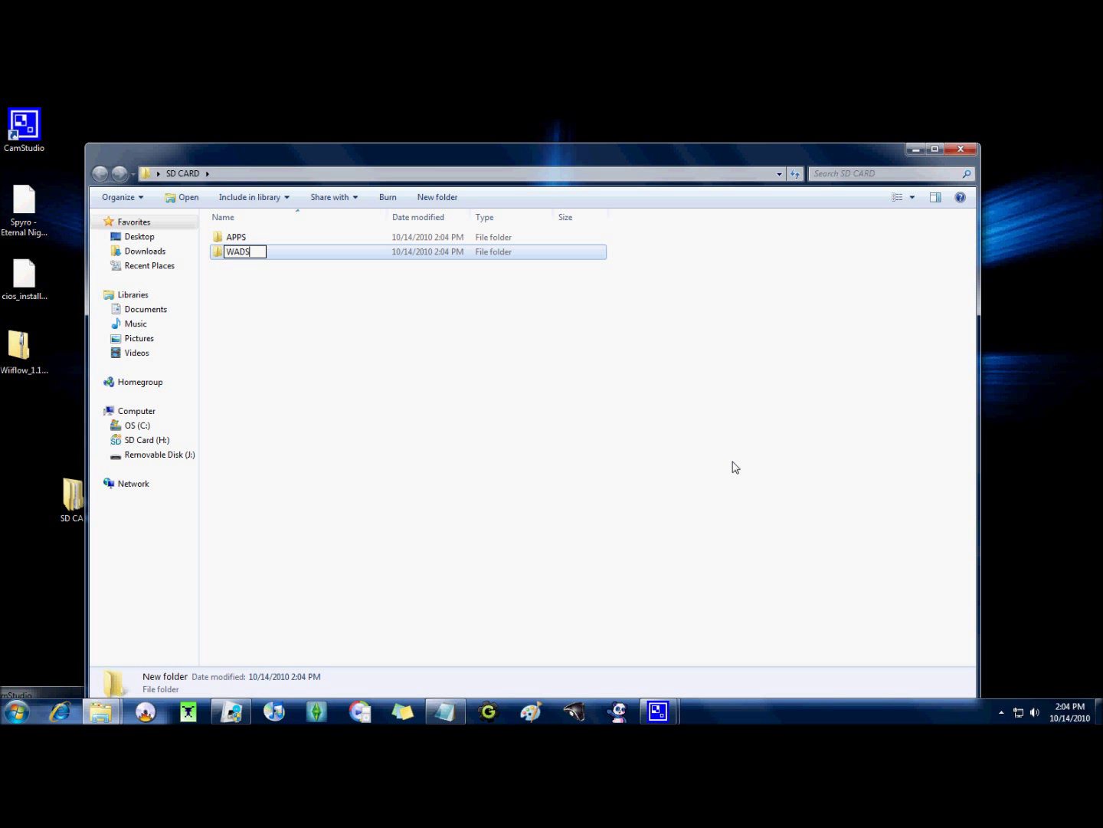
{"action": "key", "text": "Return"}
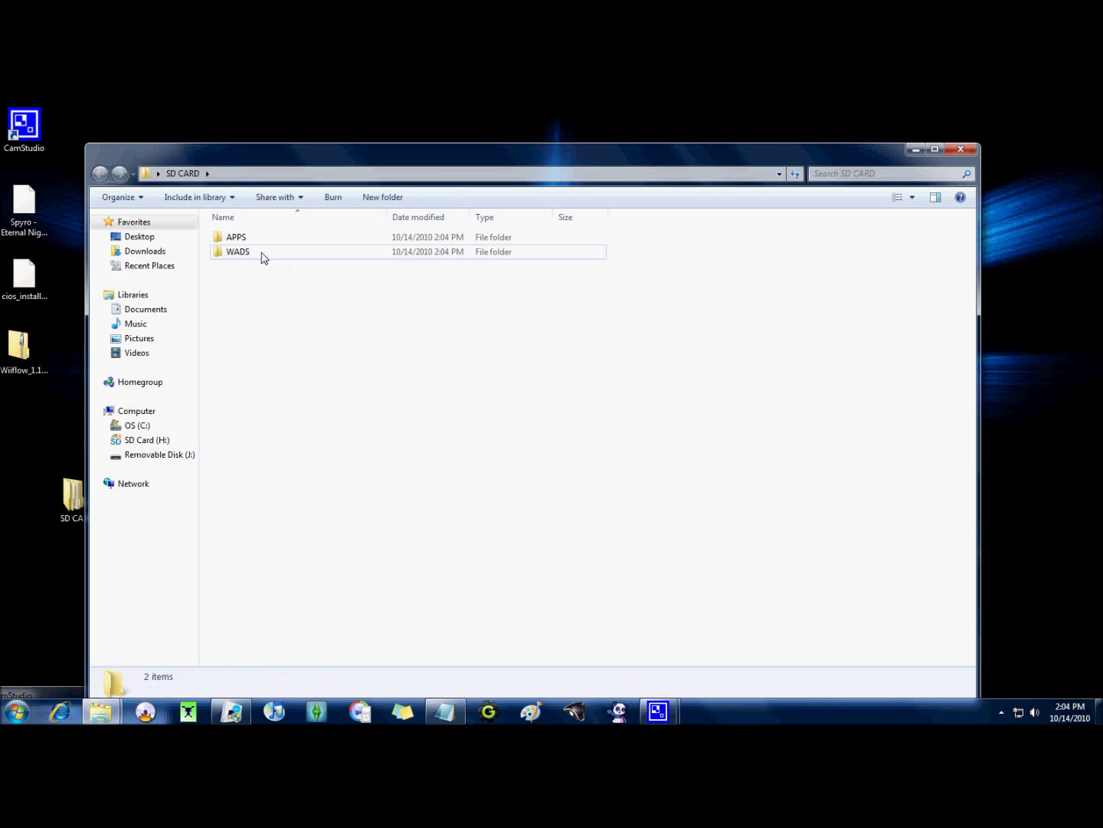
{"action": "left_click", "coordinate": [25, 357]}
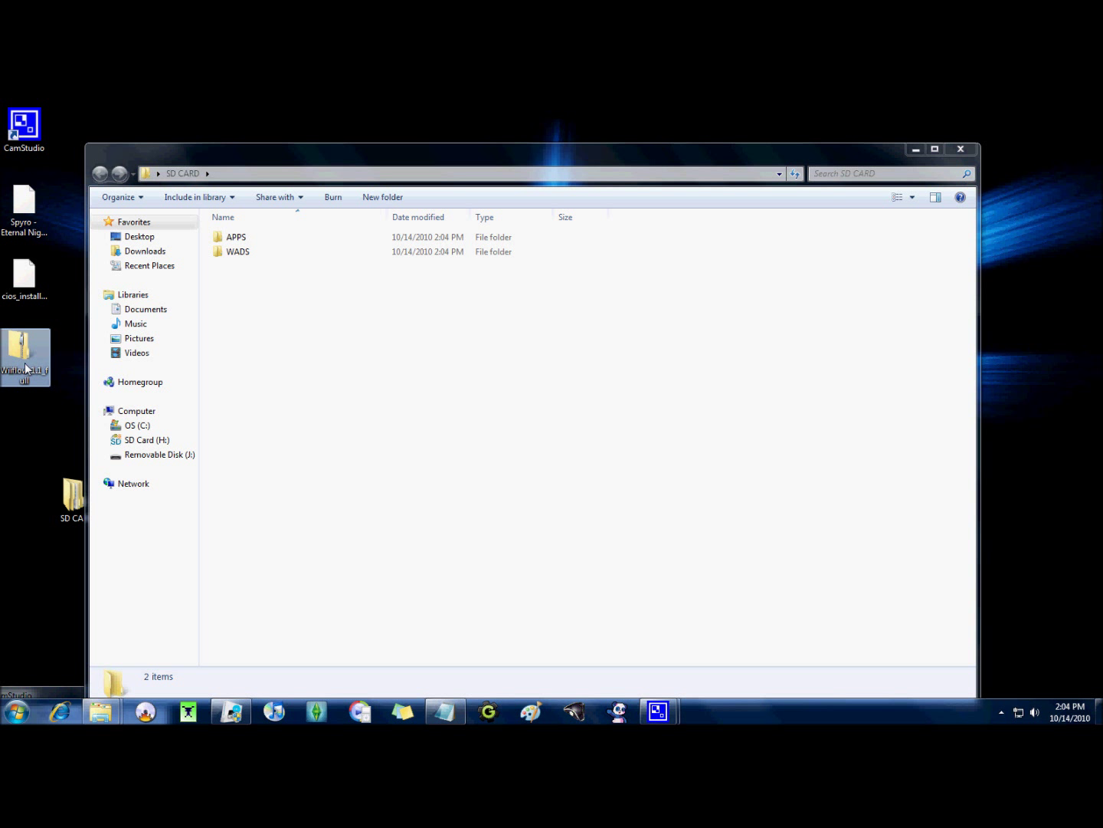
Open the Wiiflow_1.1_full archive and copy its WiiFlow_222 and WiiFlow_249 app folders into APPS.
{"action": "double_click", "coordinate": [28, 358]}
{"action": "mouse_move", "coordinate": [353, 121]}
{"action": "left_mouse_down"}
{"action": "mouse_move", "coordinate": [547, 227]}
{"action": "mouse_move", "coordinate": [589, 233]}
{"action": "left_mouse_up"}
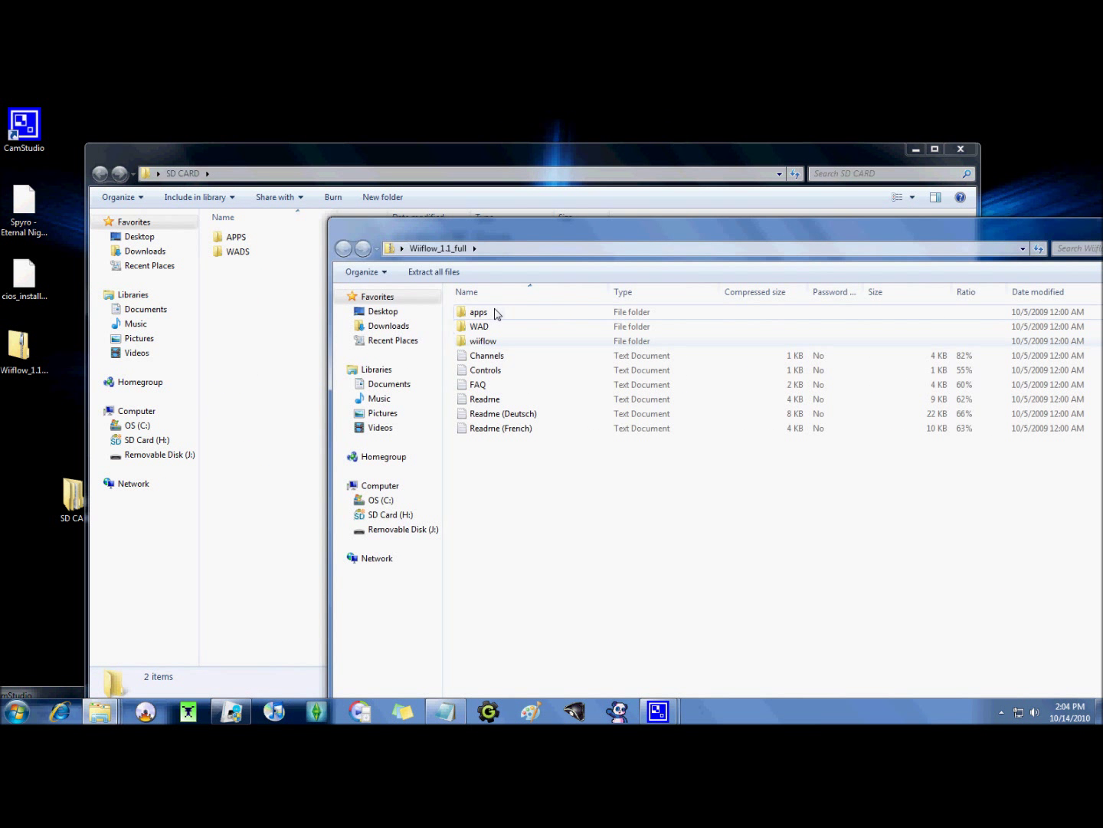
{"action": "left_click_drag", "start_coordinate": [517, 236], "coordinate": [579, 235]}
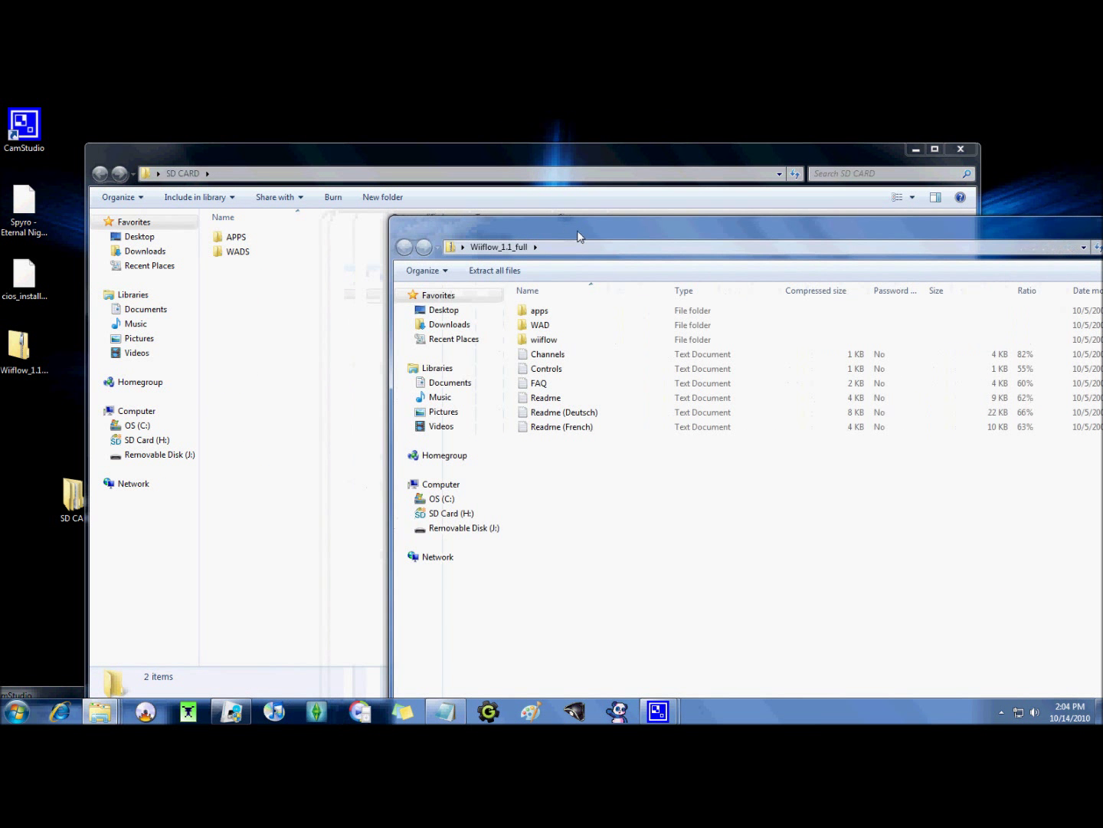
{"action": "double_click", "coordinate": [540, 310]}
{"action": "mouse_move", "coordinate": [565, 378]}
{"action": "left_mouse_down"}
{"action": "mouse_move", "coordinate": [604, 306]}
{"action": "mouse_move", "coordinate": [241, 237]}
{"action": "left_mouse_up"}
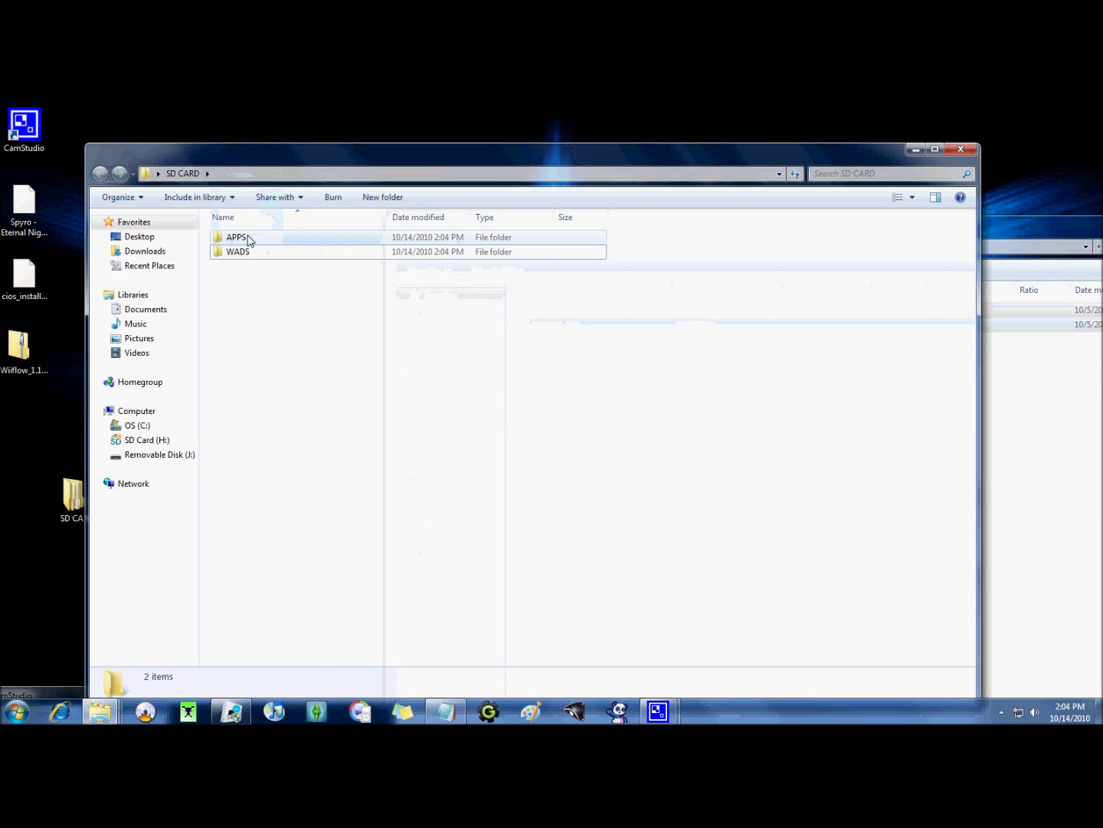
{"action": "double_click", "coordinate": [238, 237]}
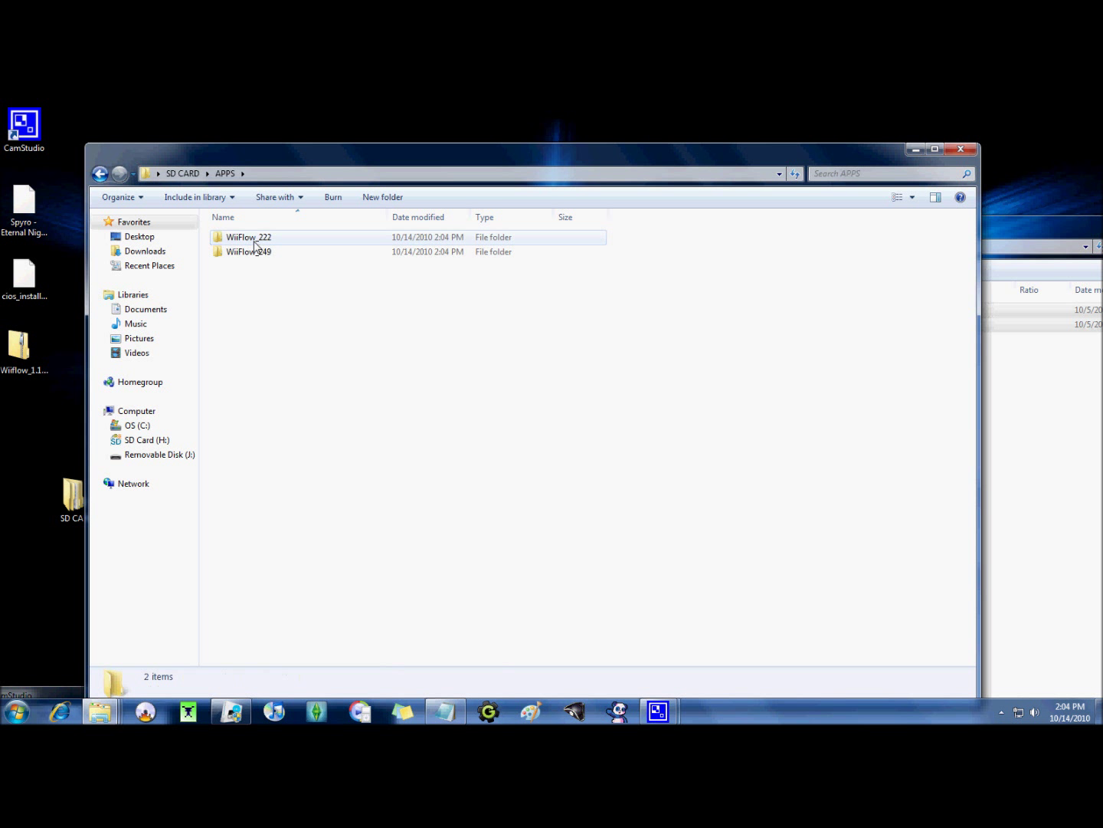
{"action": "left_click", "coordinate": [101, 173]}
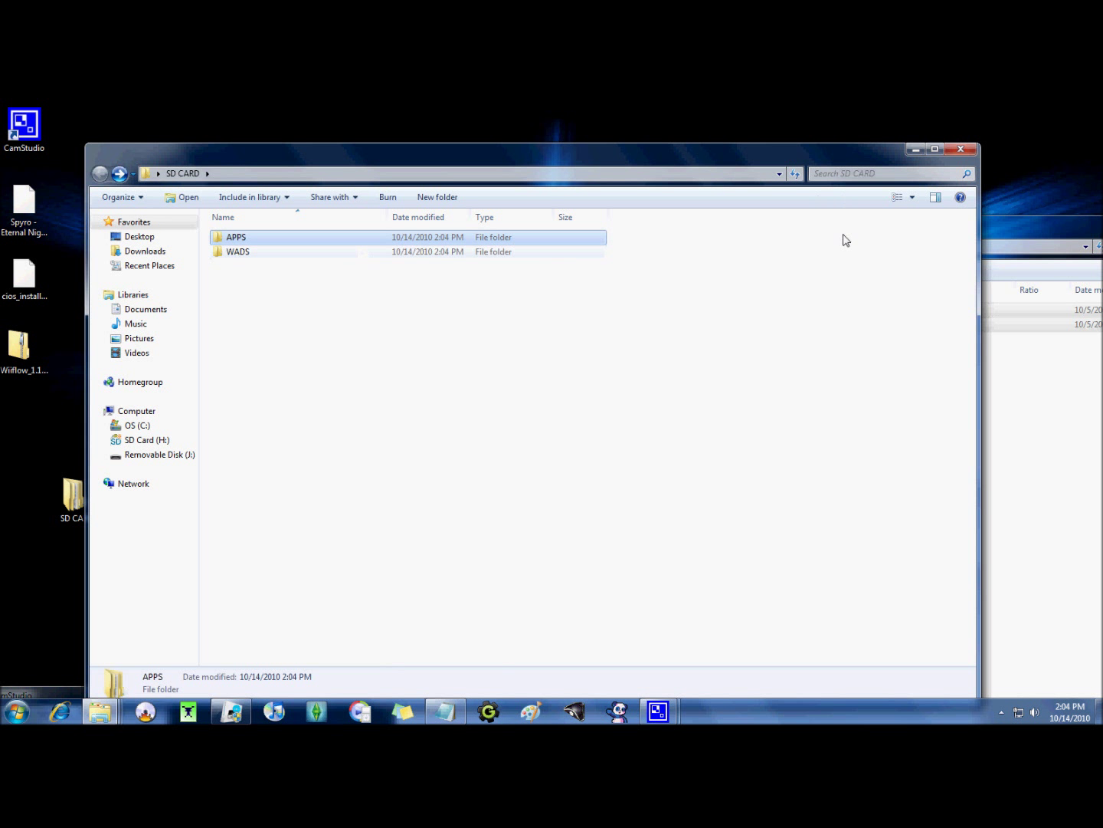
Copy all twelve WAD files from the archive's WAD folder into WADS and verify them.
{"action": "left_click", "coordinate": [1032, 233]}
{"action": "left_click", "coordinate": [407, 246]}
{"action": "double_click", "coordinate": [551, 324]}
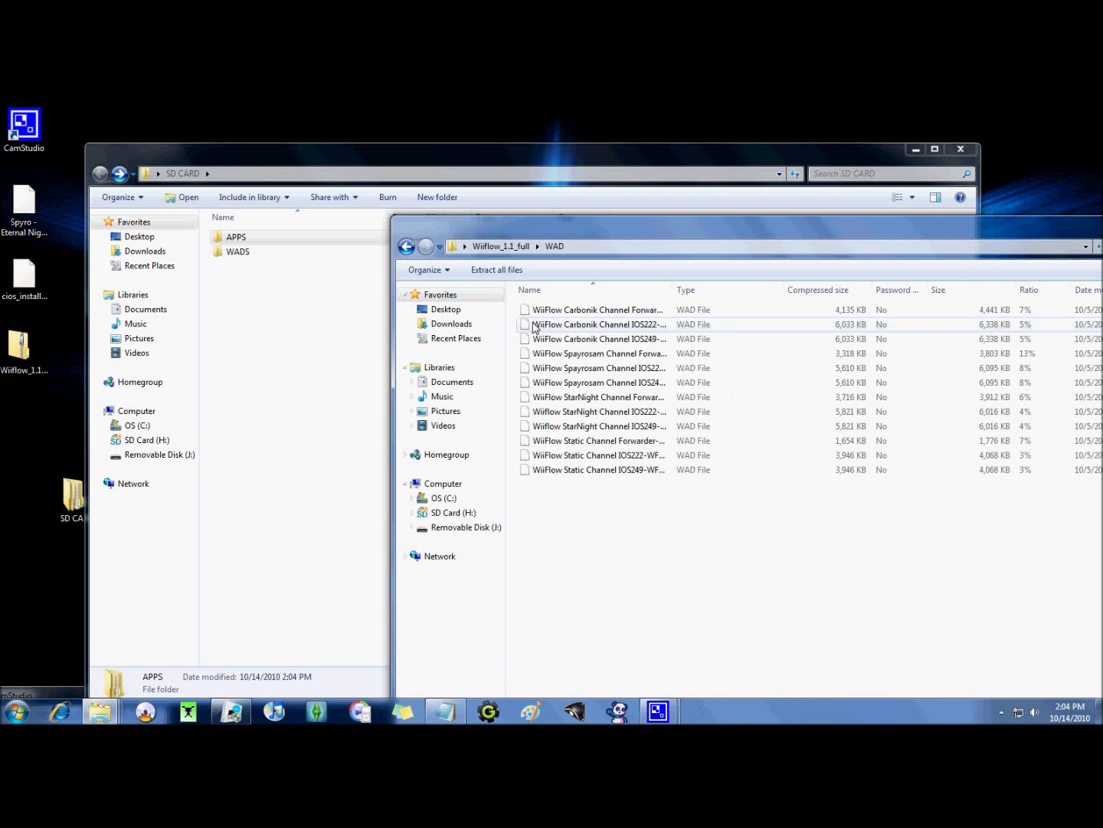
{"action": "mouse_move", "coordinate": [560, 512]}
{"action": "left_mouse_down"}
{"action": "mouse_move", "coordinate": [569, 306]}
{"action": "mouse_move", "coordinate": [238, 253]}
{"action": "left_mouse_up"}
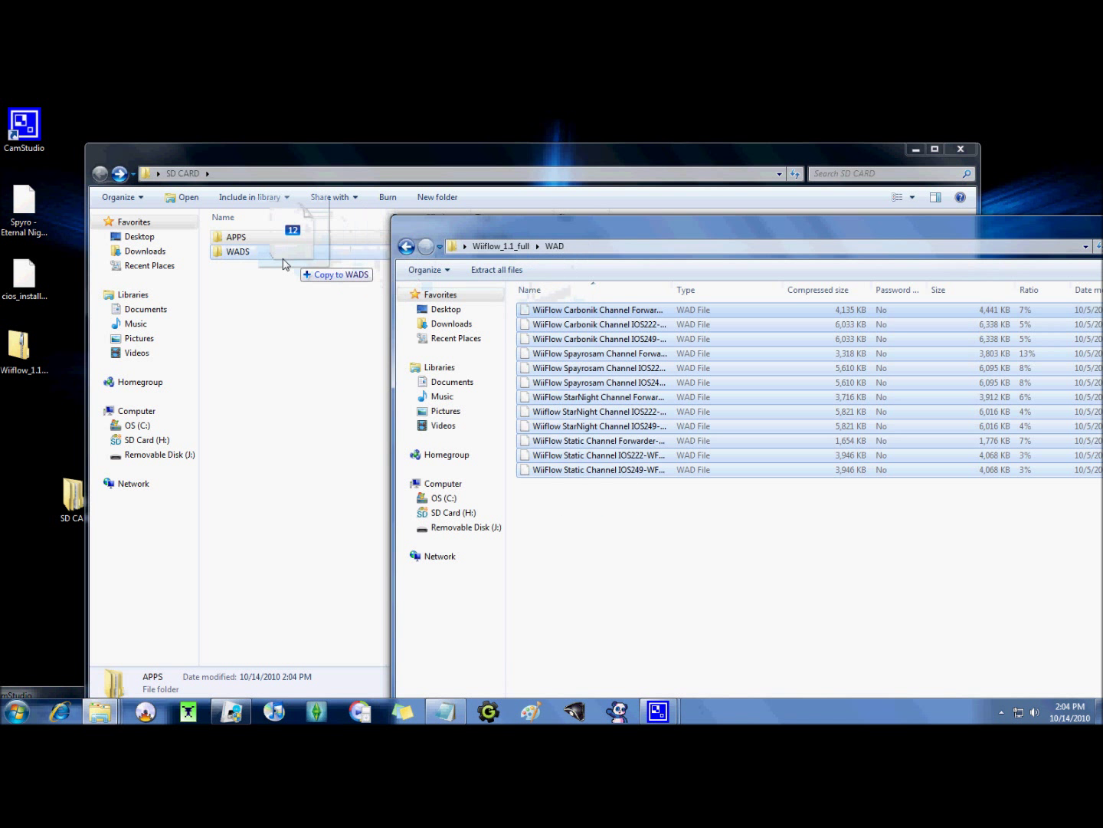
{"action": "double_click", "coordinate": [238, 252]}
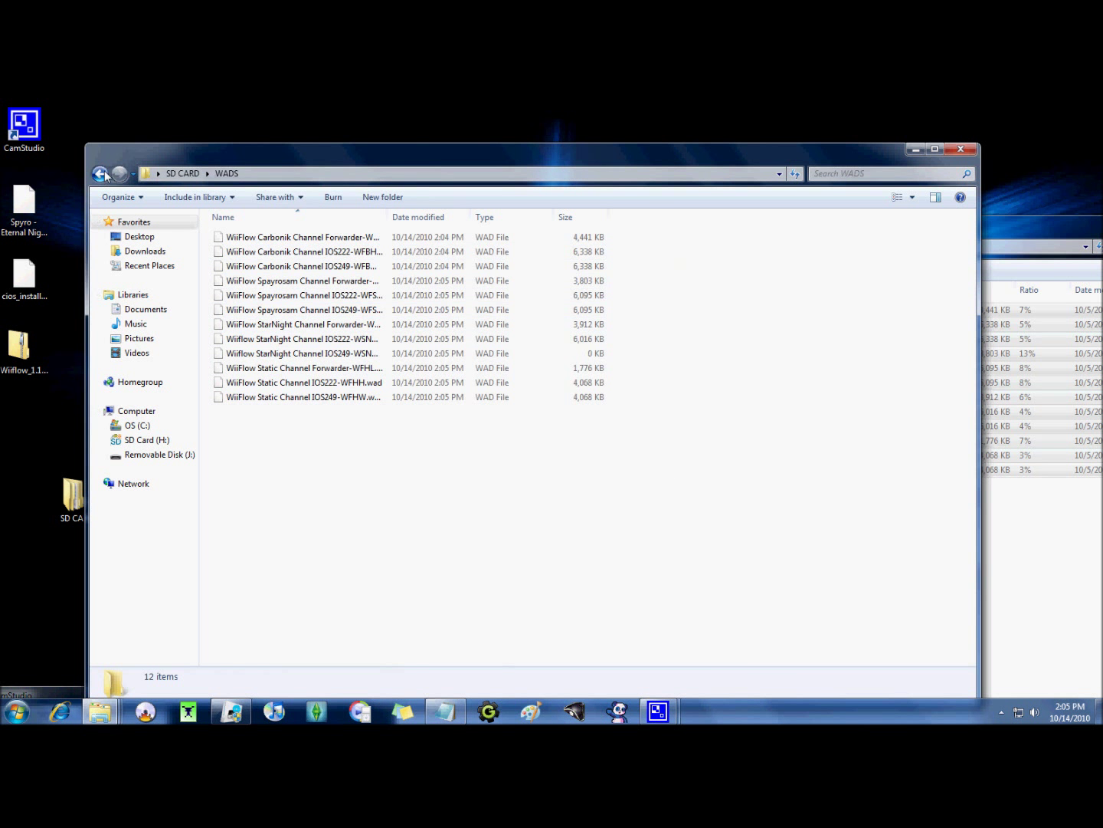
{"action": "key", "text": "BackSpace"}
{"action": "left_click", "coordinate": [1026, 230]}
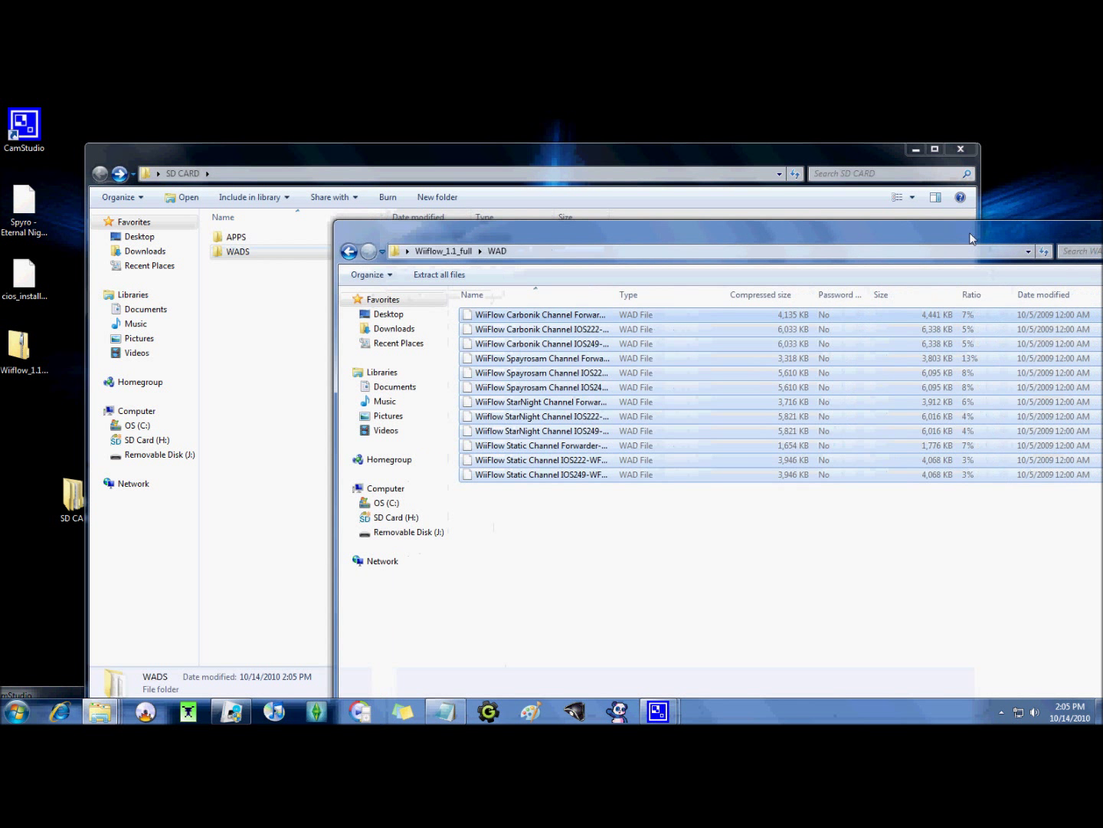
Copy the archive's wiiflow folder onto the SD CARD and check its themes folder.
{"action": "left_click", "coordinate": [349, 250]}
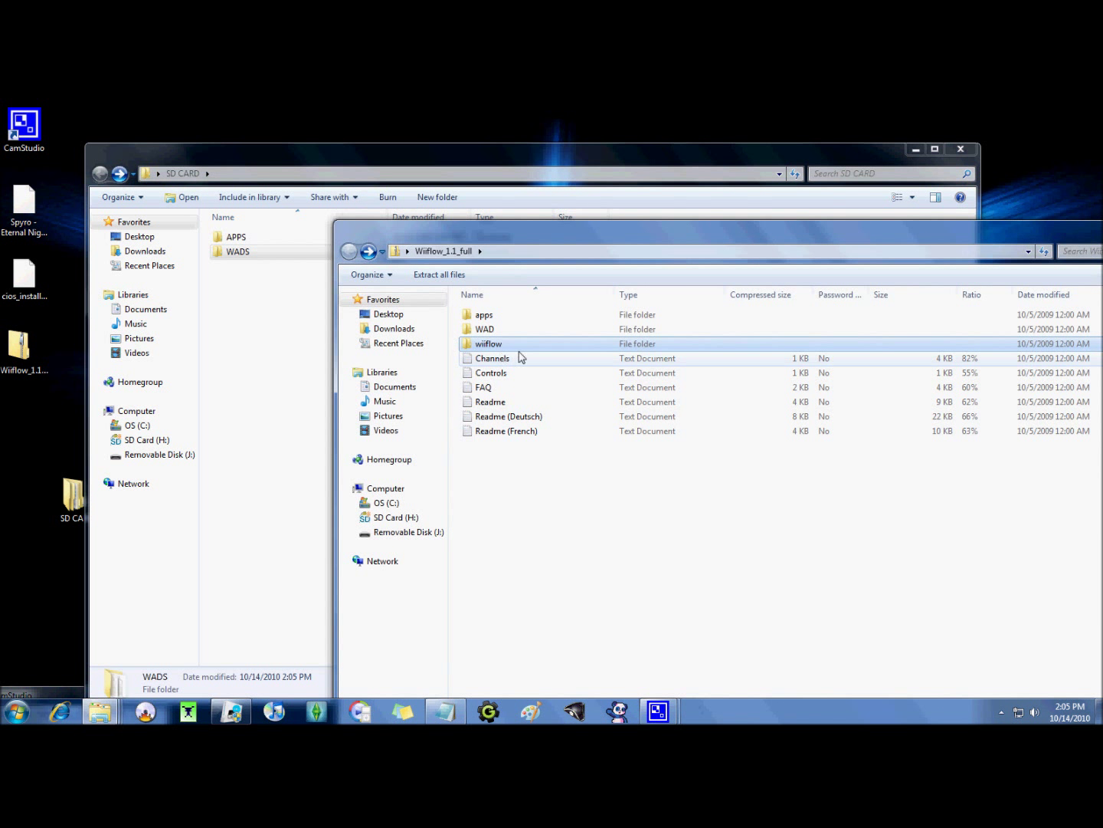
{"action": "left_click_drag", "start_coordinate": [653, 232], "coordinate": [823, 235]}
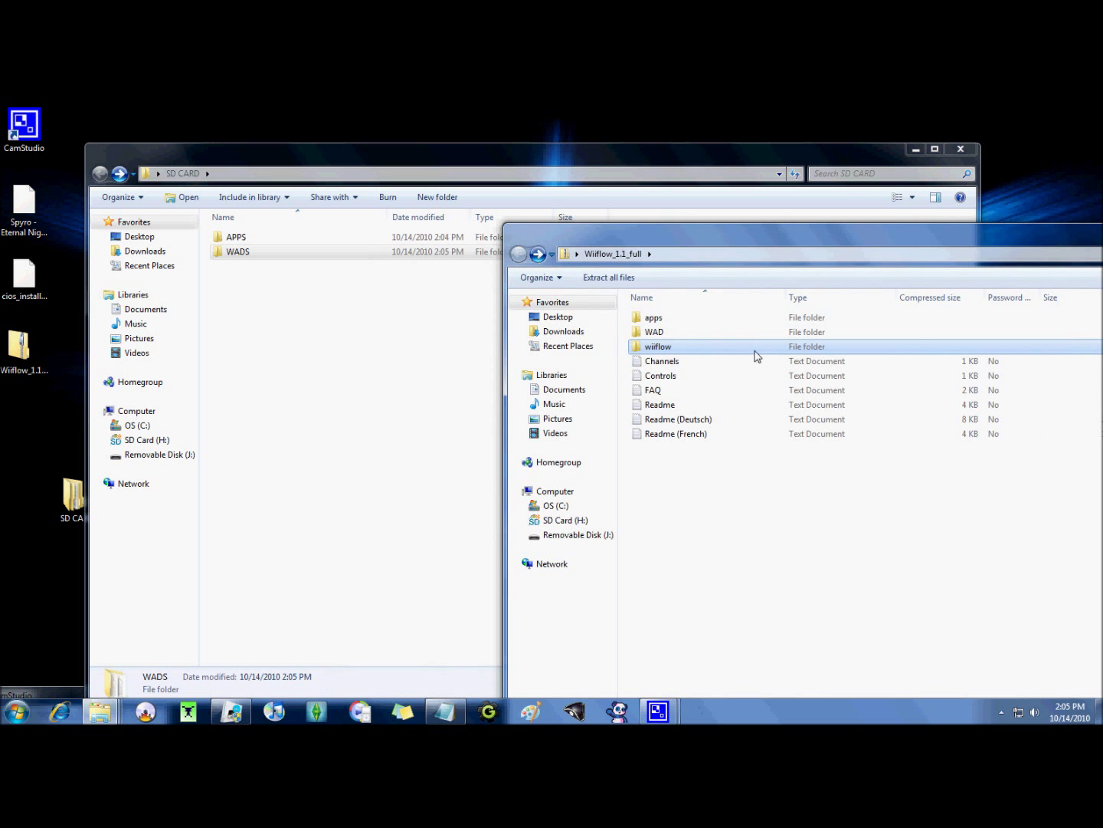
{"action": "left_click_drag", "start_coordinate": [754, 353], "coordinate": [377, 437]}
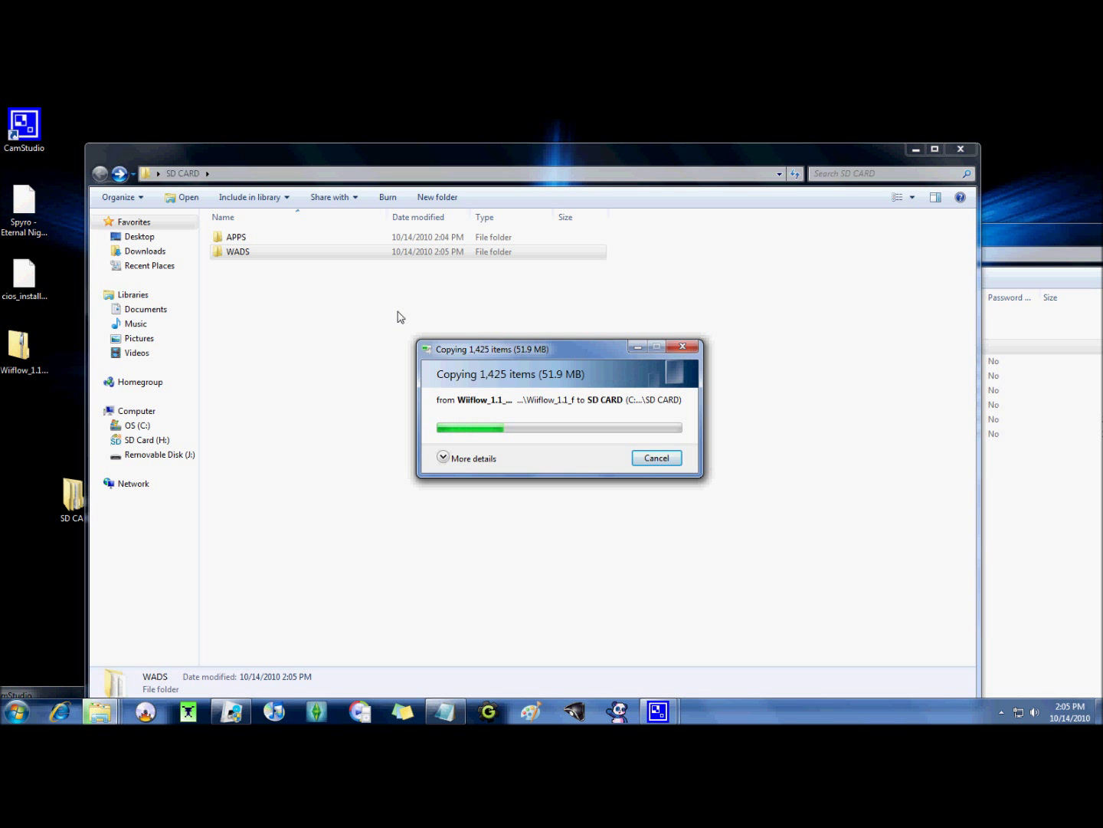
{"action": "left_click", "coordinate": [250, 266]}
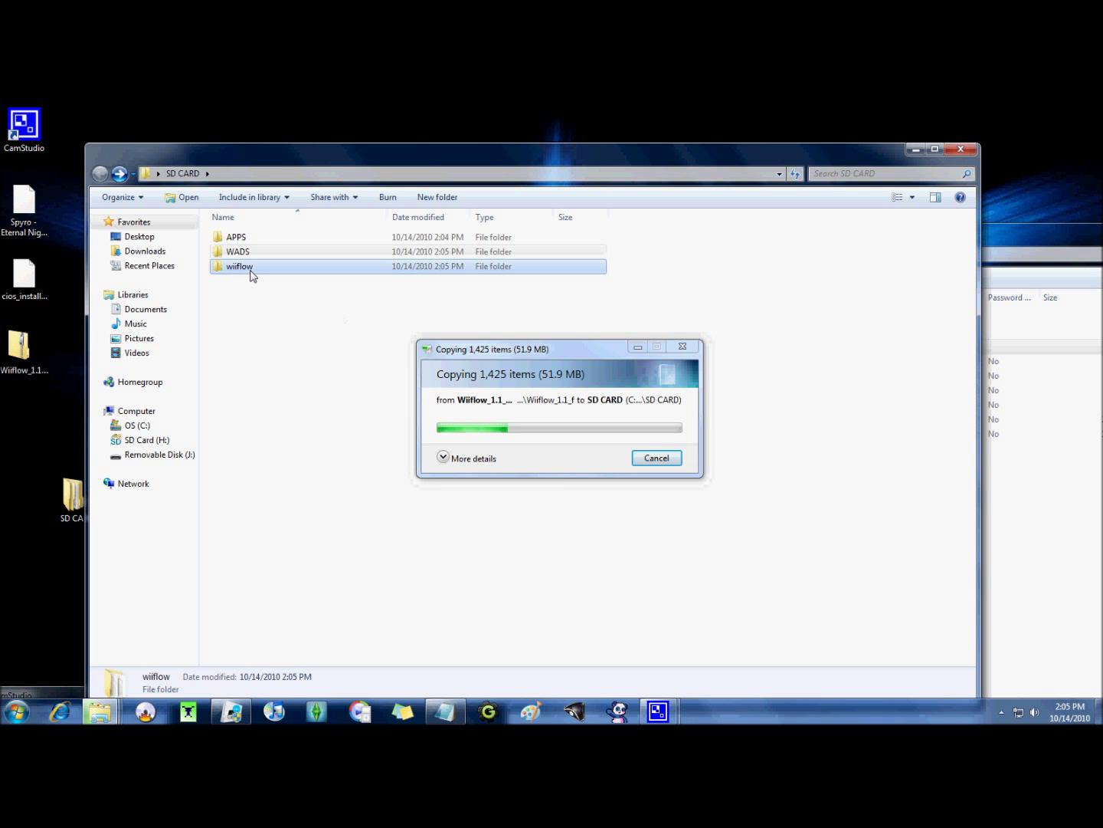
{"action": "left_click", "coordinate": [248, 344]}
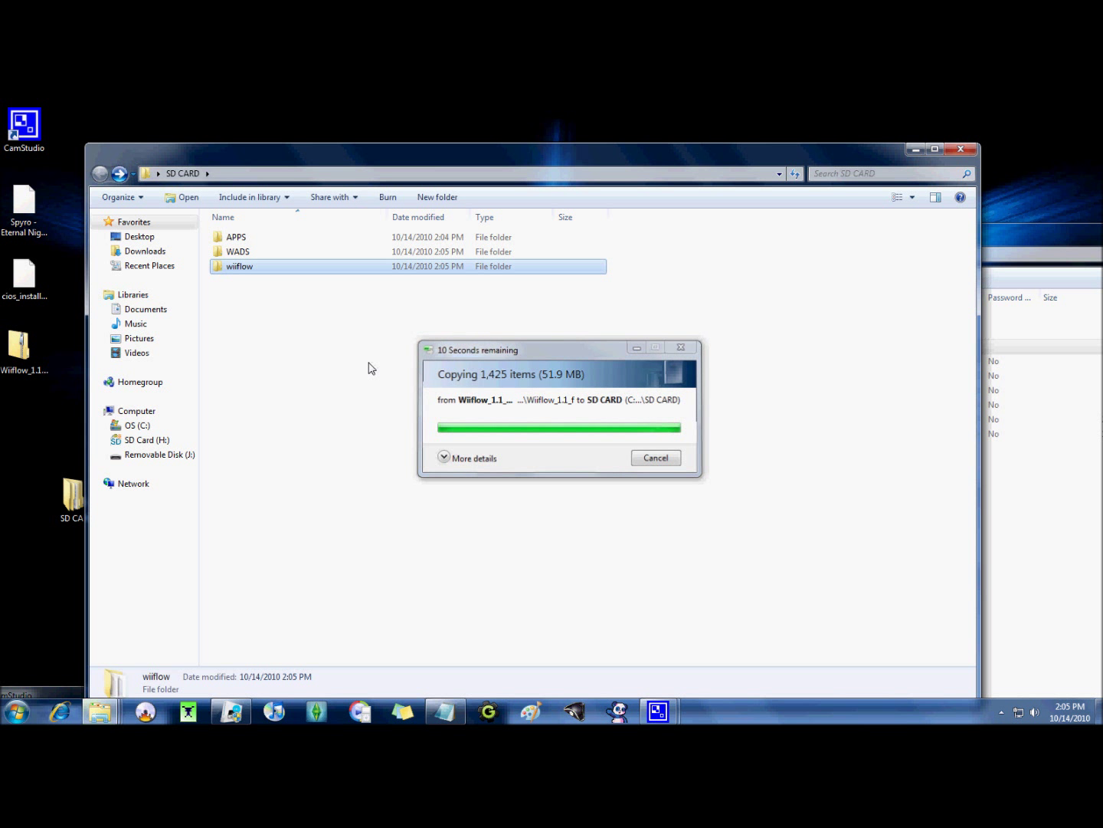
{"action": "double_click", "coordinate": [234, 266]}
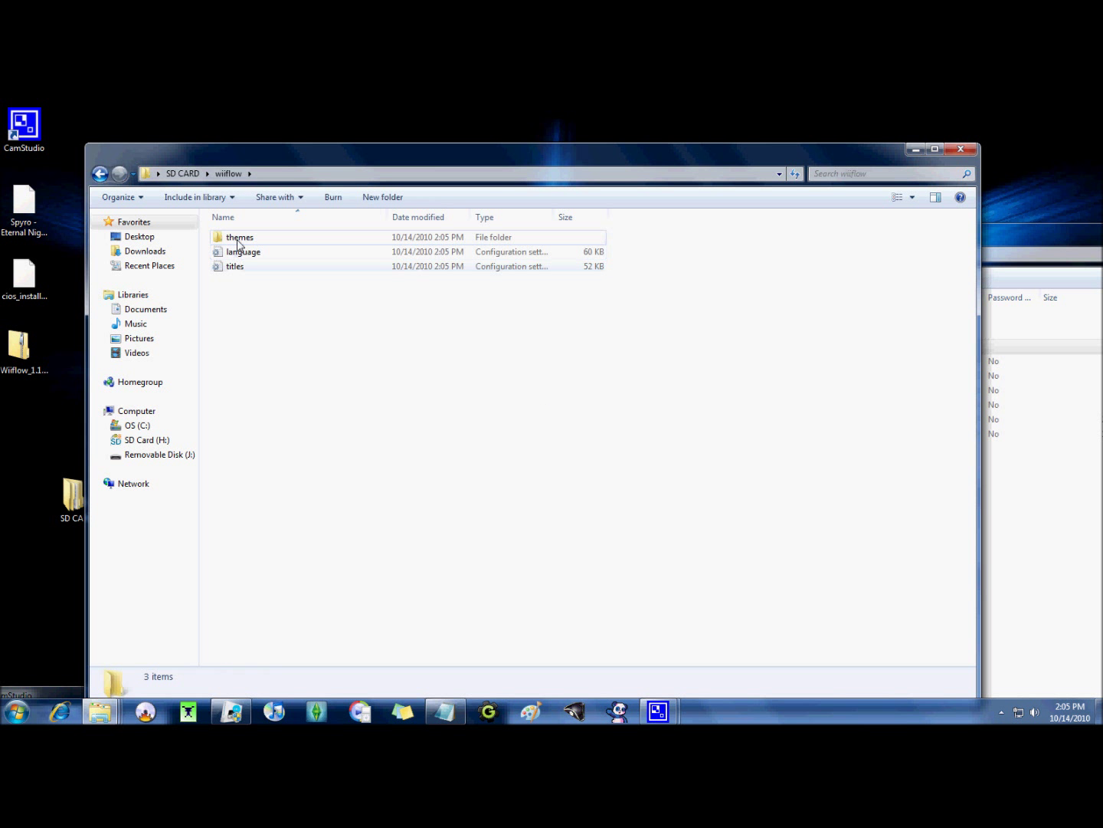
{"action": "double_click", "coordinate": [240, 238]}
{"action": "scroll", "coordinate": [285, 362], "scroll_direction": "up", "scroll_amount": 3}
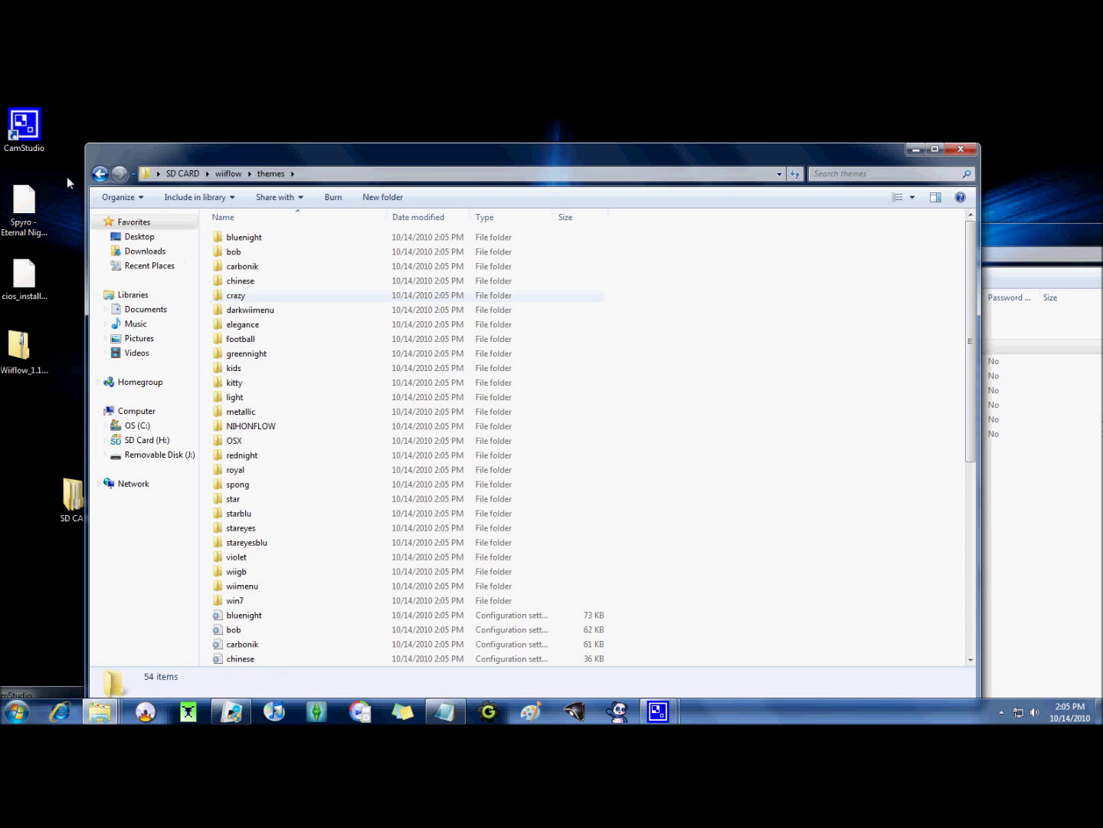
{"action": "left_click", "coordinate": [99, 173]}
Move cios_installer.rar from the desktop into the SD CARD folder.
{"action": "left_click_drag", "start_coordinate": [333, 155], "coordinate": [423, 143]}
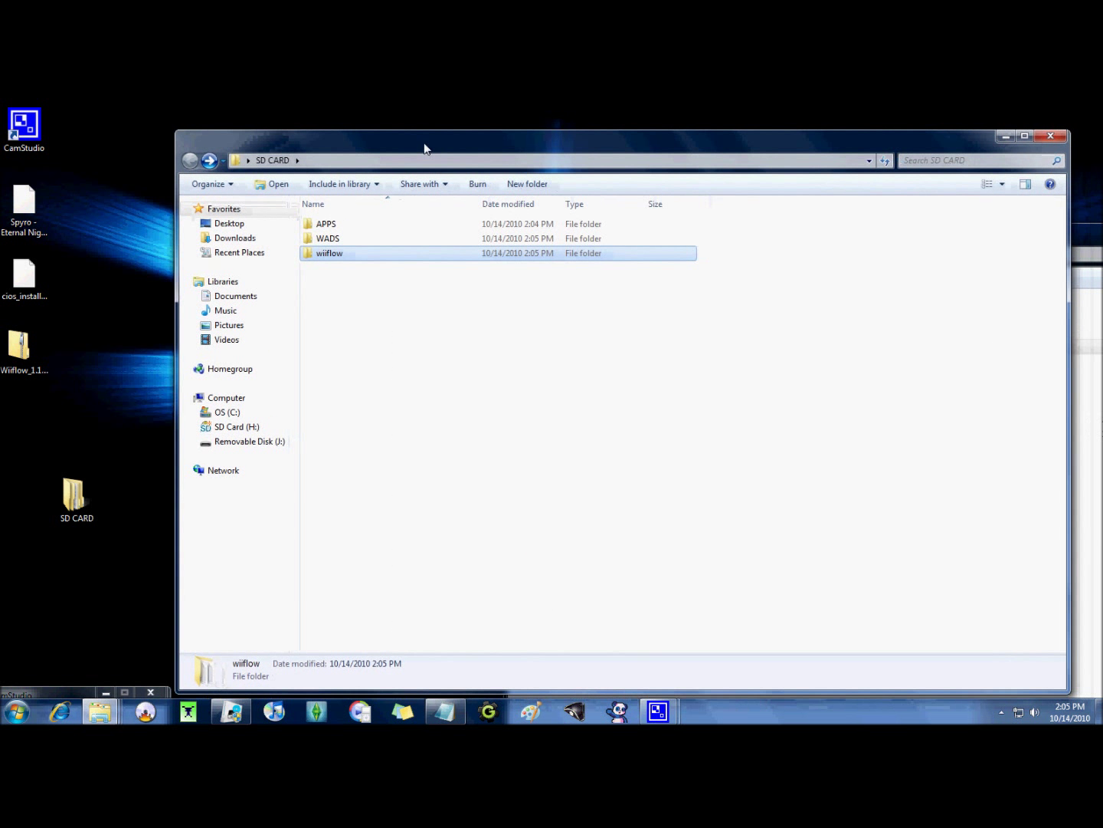
{"action": "left_click", "coordinate": [17, 354]}
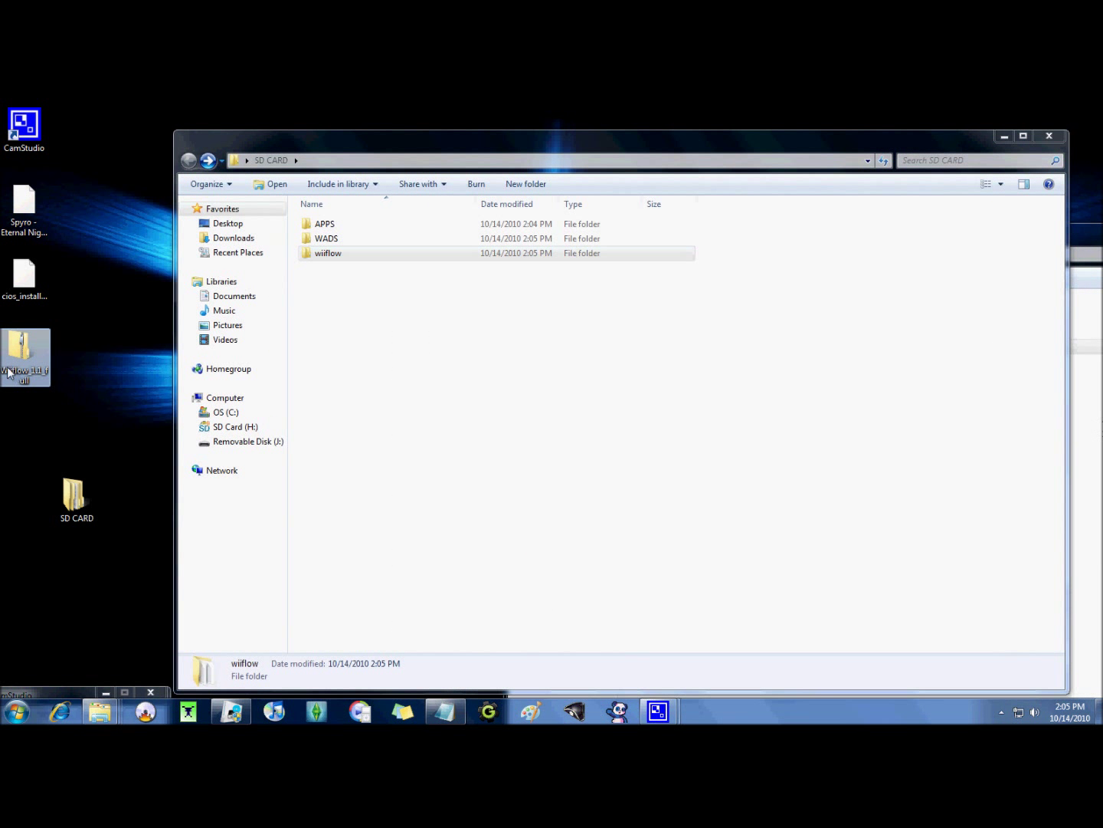
{"action": "left_click", "coordinate": [355, 354]}
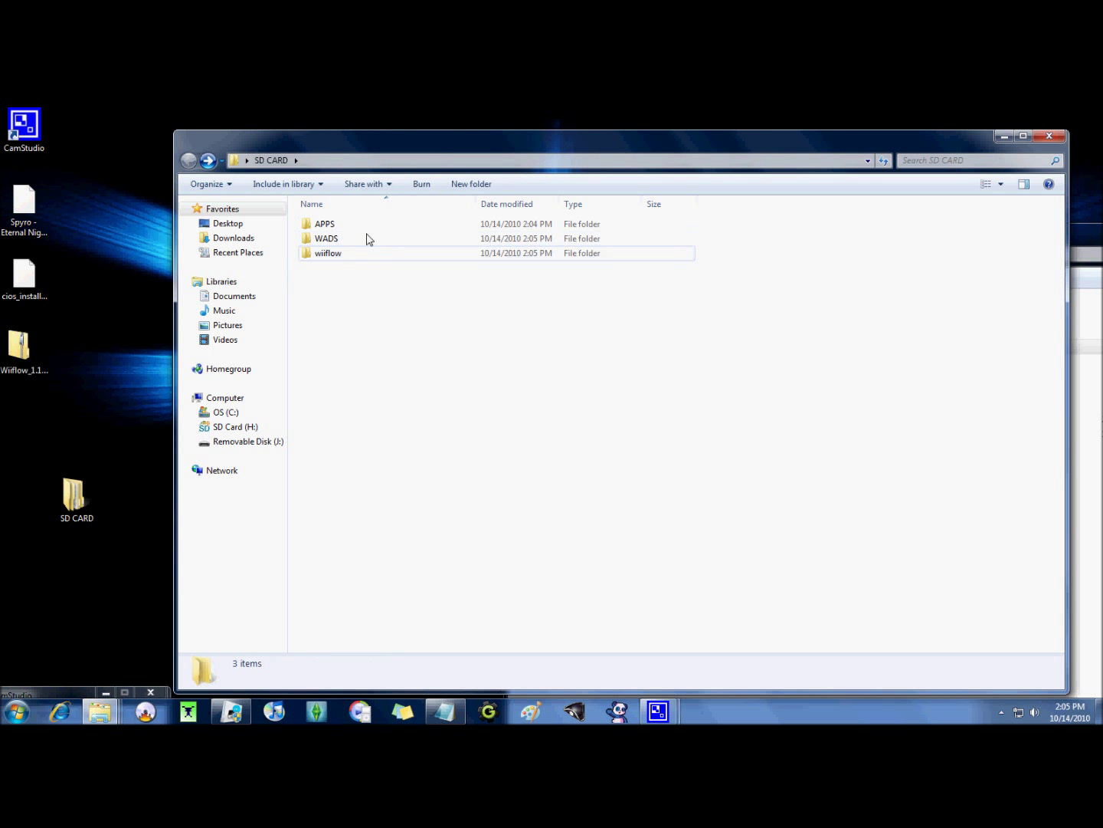
{"action": "left_click_drag", "start_coordinate": [325, 156], "coordinate": [308, 161]}
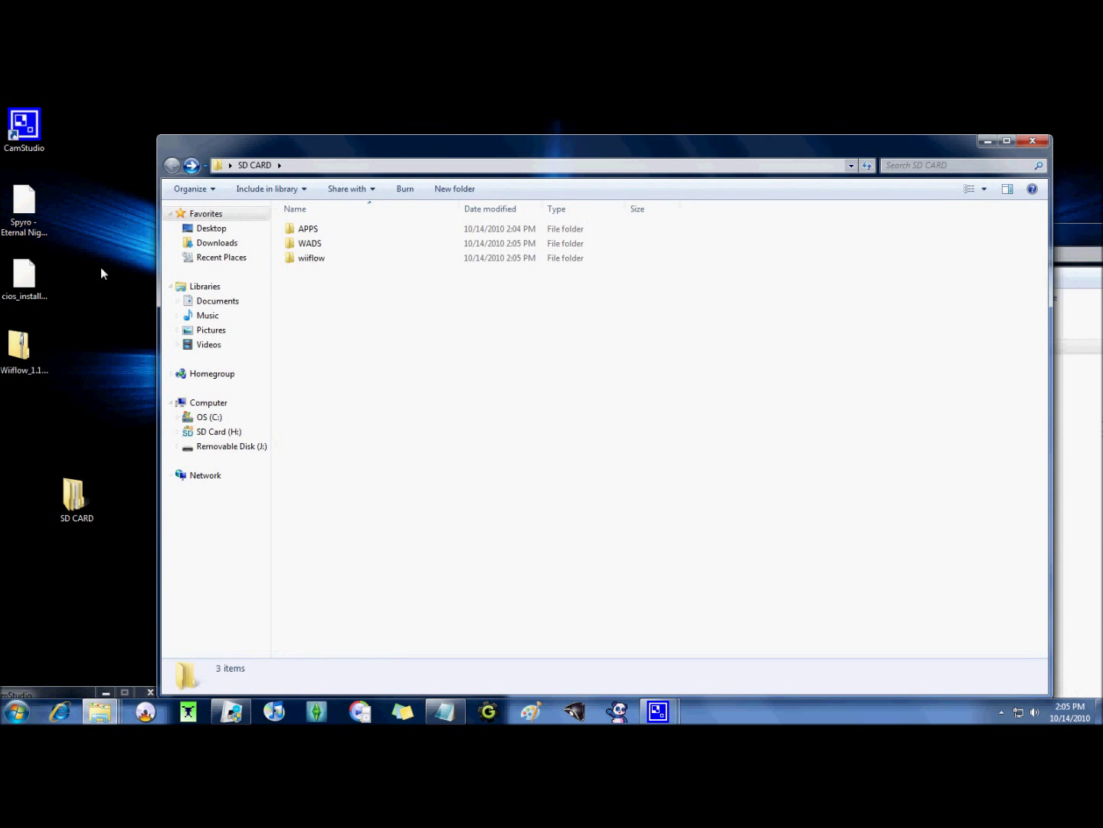
{"action": "left_click", "coordinate": [19, 282]}
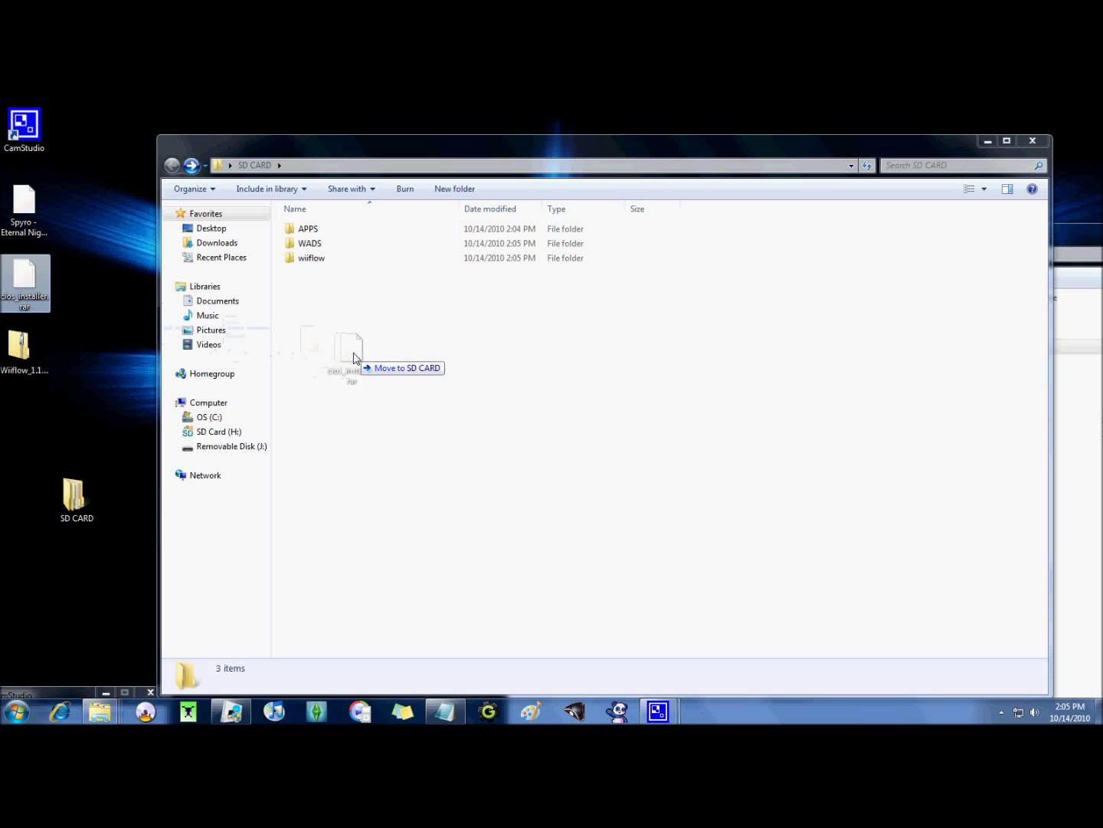
{"action": "left_click_drag", "start_coordinate": [27, 283], "coordinate": [355, 357]}
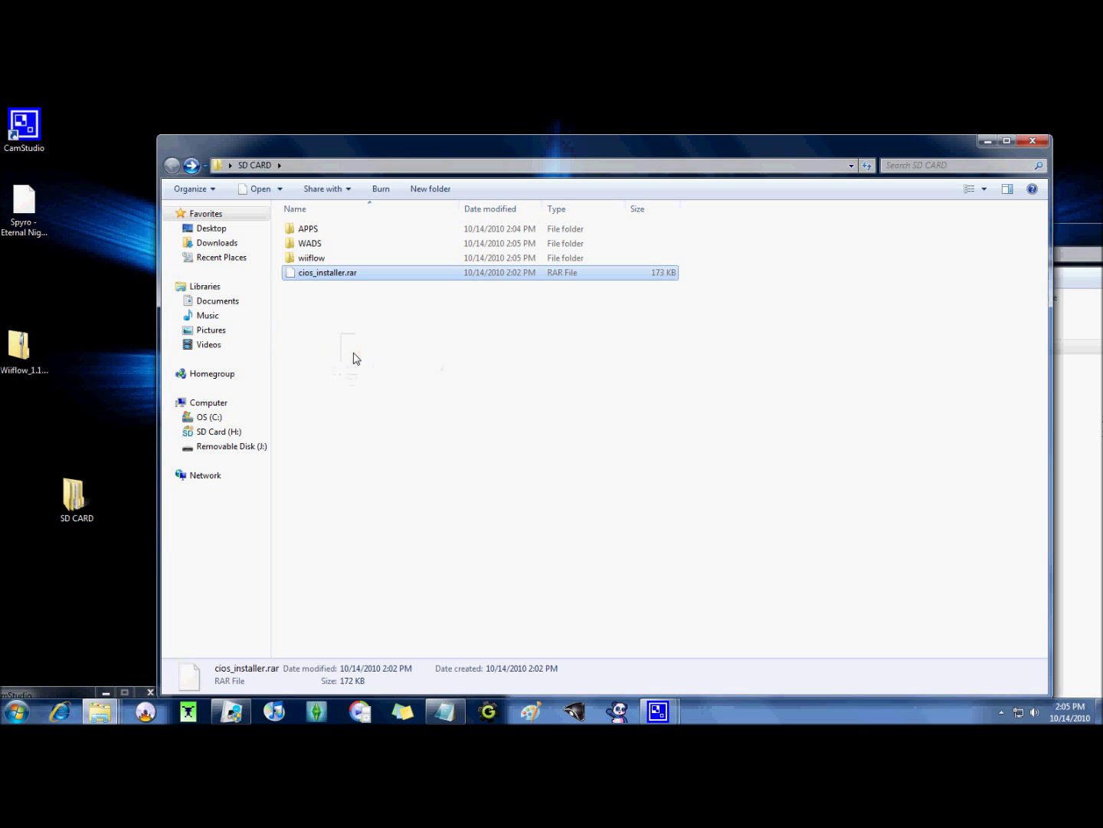
Extract cios_installer.rar inside SD CARD and inspect the new cios_installer folder.
{"action": "right_click", "coordinate": [329, 278]}
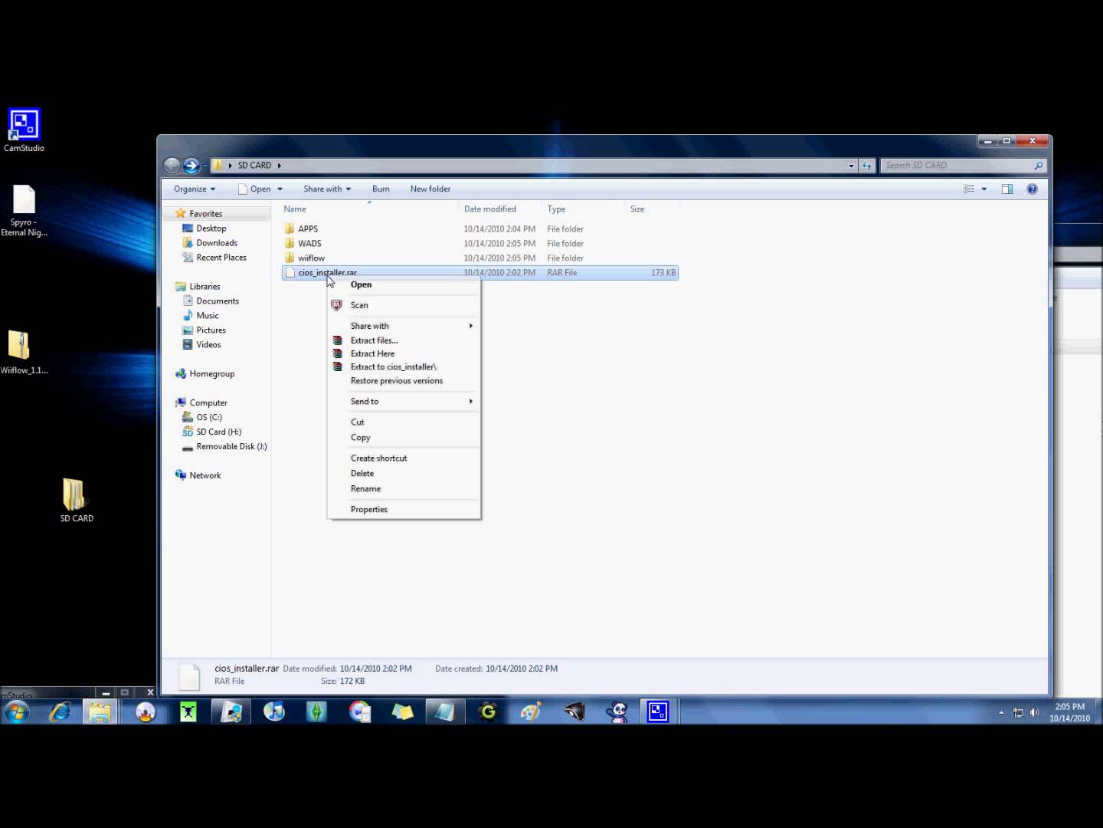
{"action": "left_click", "coordinate": [373, 354]}
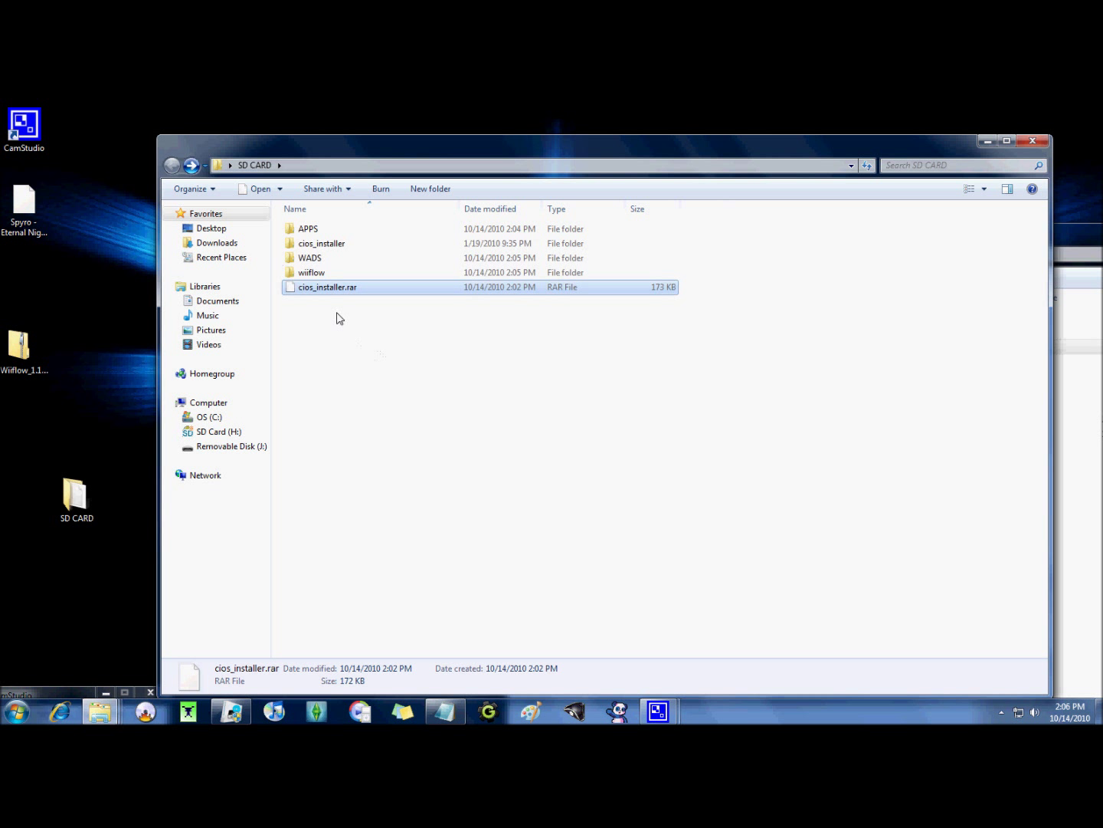
{"action": "left_click", "coordinate": [317, 244]}
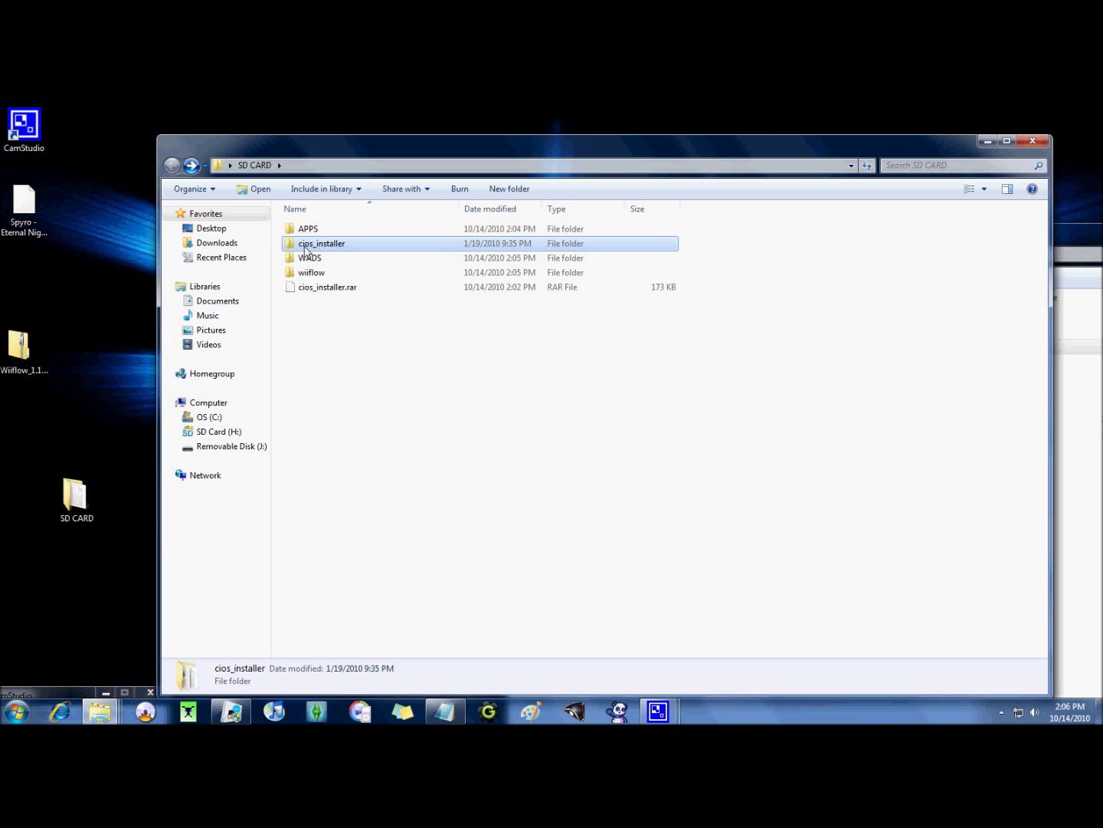
{"action": "double_click", "coordinate": [334, 246]}
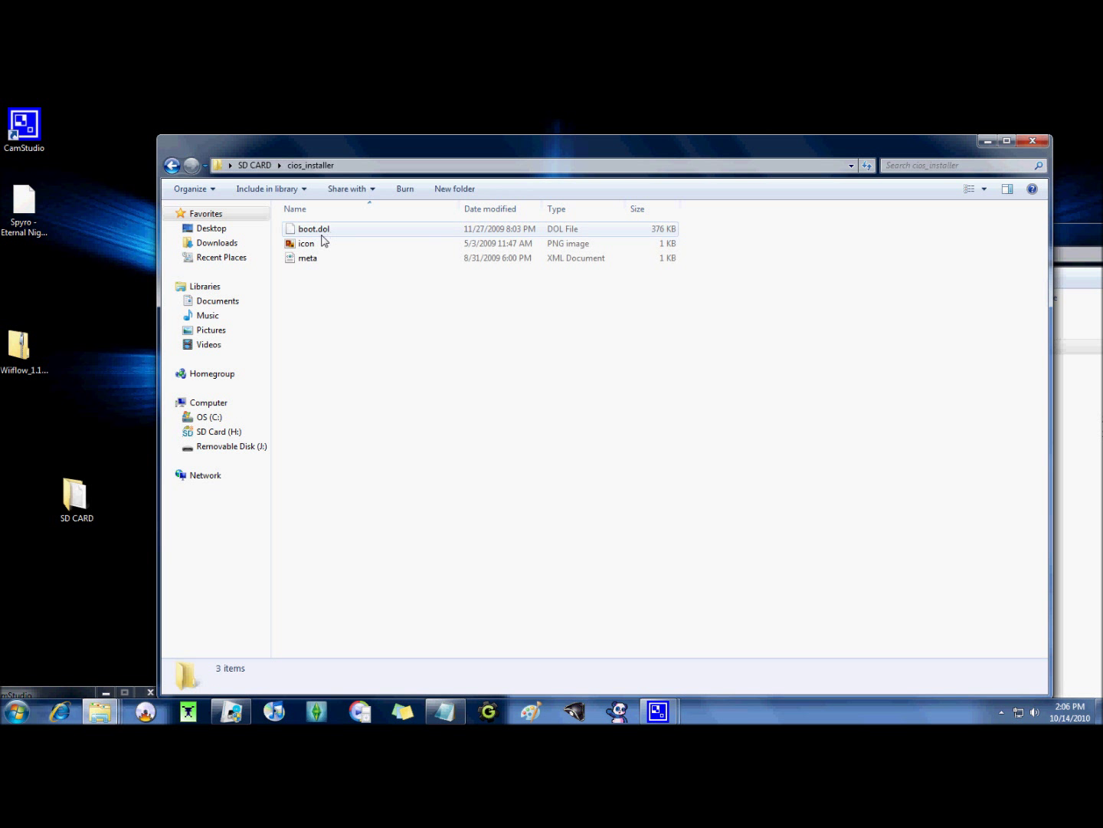
Move cios_installer.rar from SD CARD back onto the desktop.
{"action": "left_click", "coordinate": [172, 165]}
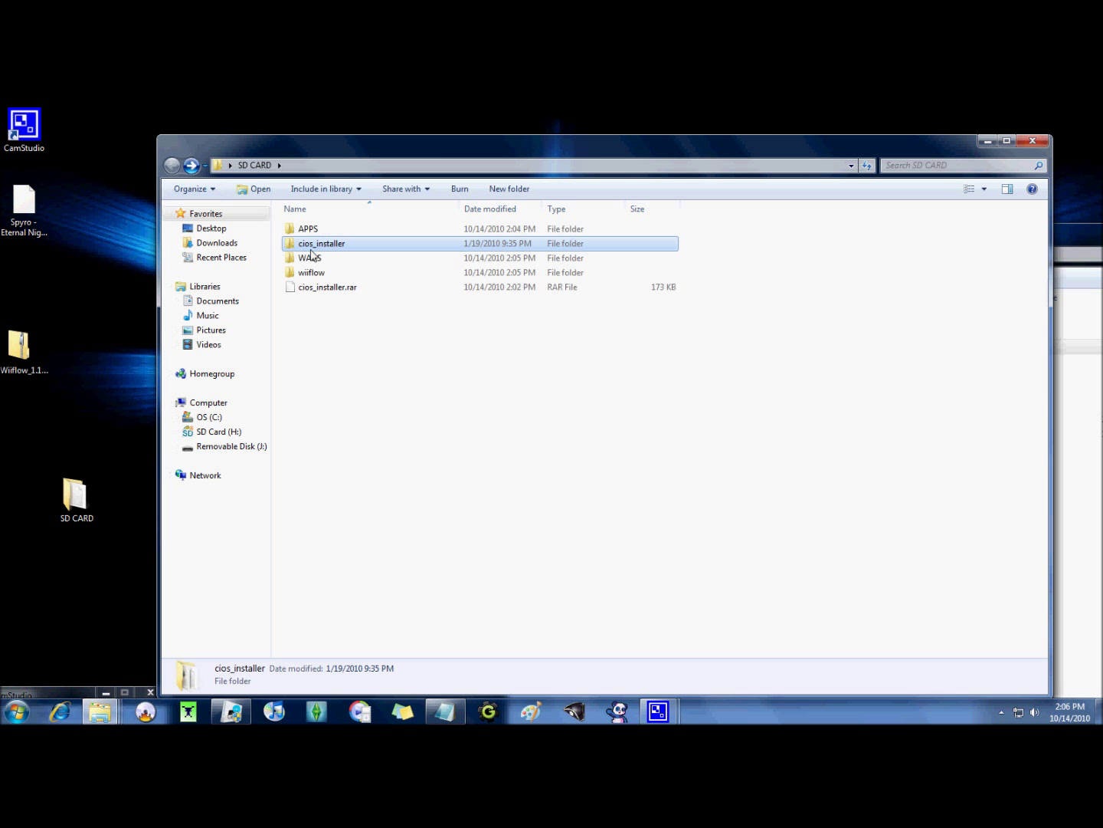
{"action": "left_click", "coordinate": [334, 289]}
{"action": "left_click_drag", "start_coordinate": [327, 287], "coordinate": [27, 291]}
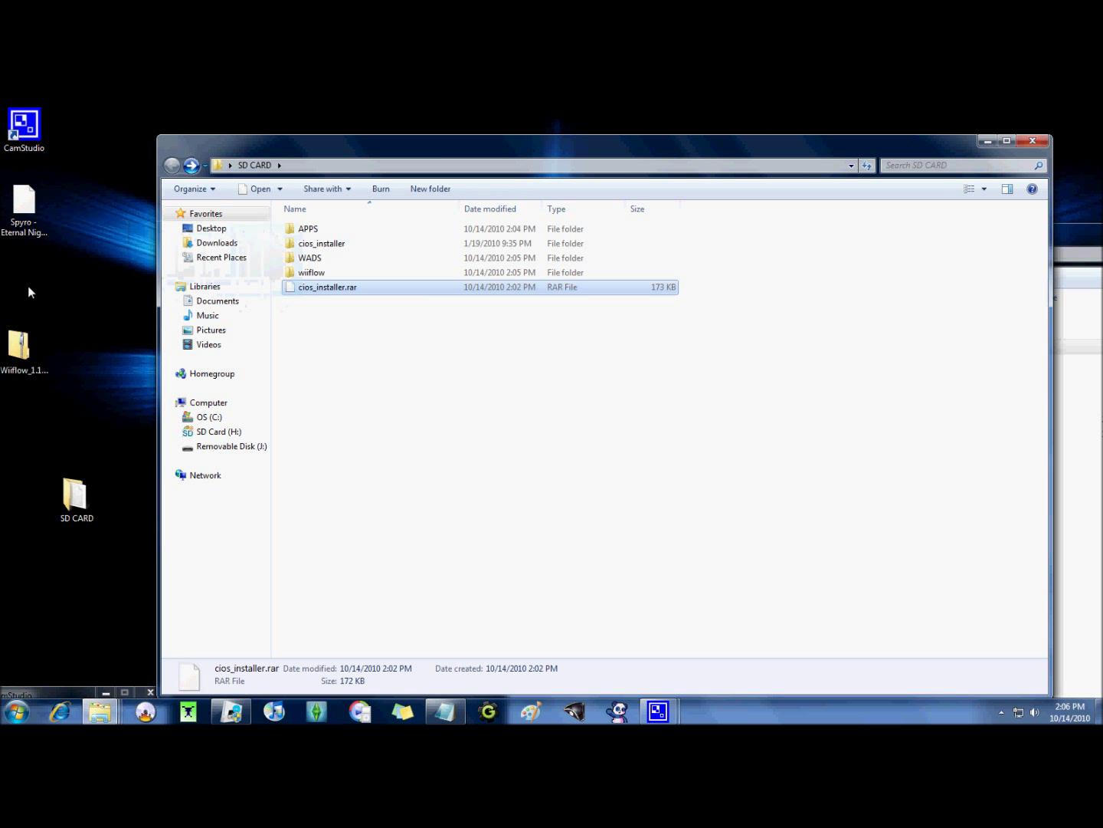
Copy the cios_installer folder and paste it into APPS.
{"action": "right_click", "coordinate": [315, 247]}
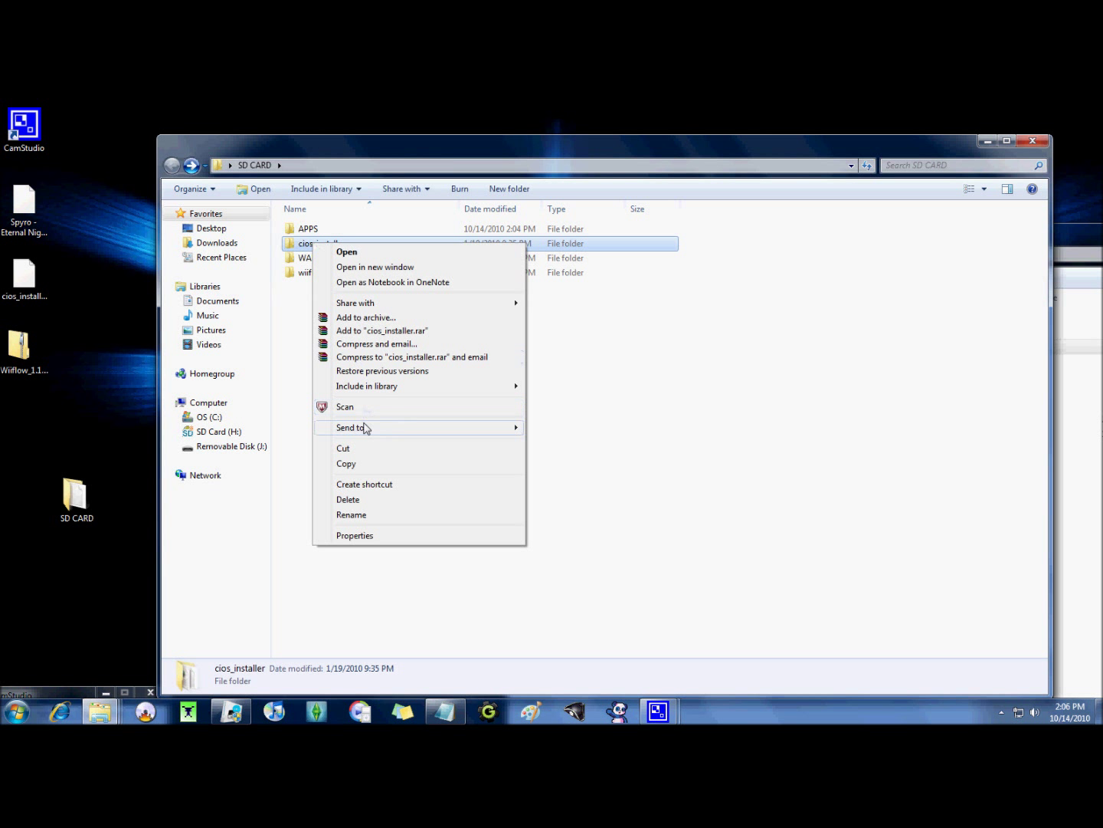
{"action": "left_click", "coordinate": [366, 476]}
{"action": "double_click", "coordinate": [307, 229]}
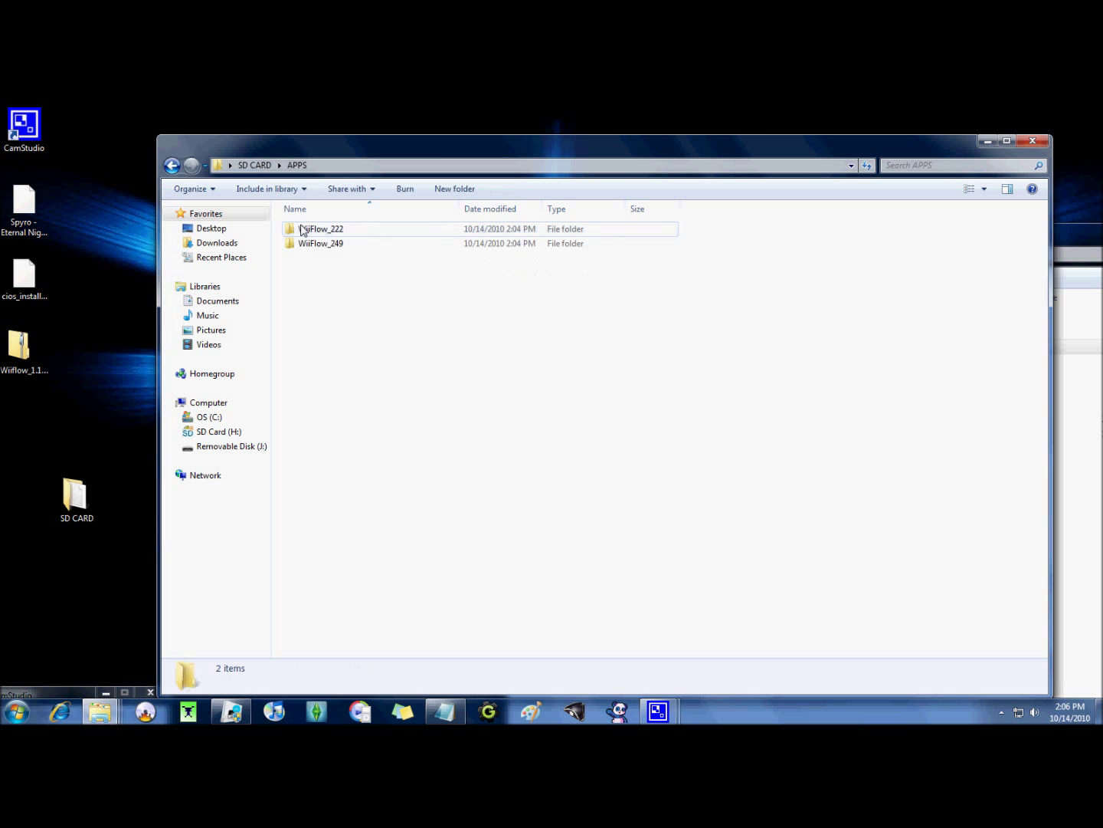
{"action": "right_click", "coordinate": [323, 372]}
{"action": "left_click", "coordinate": [354, 468]}
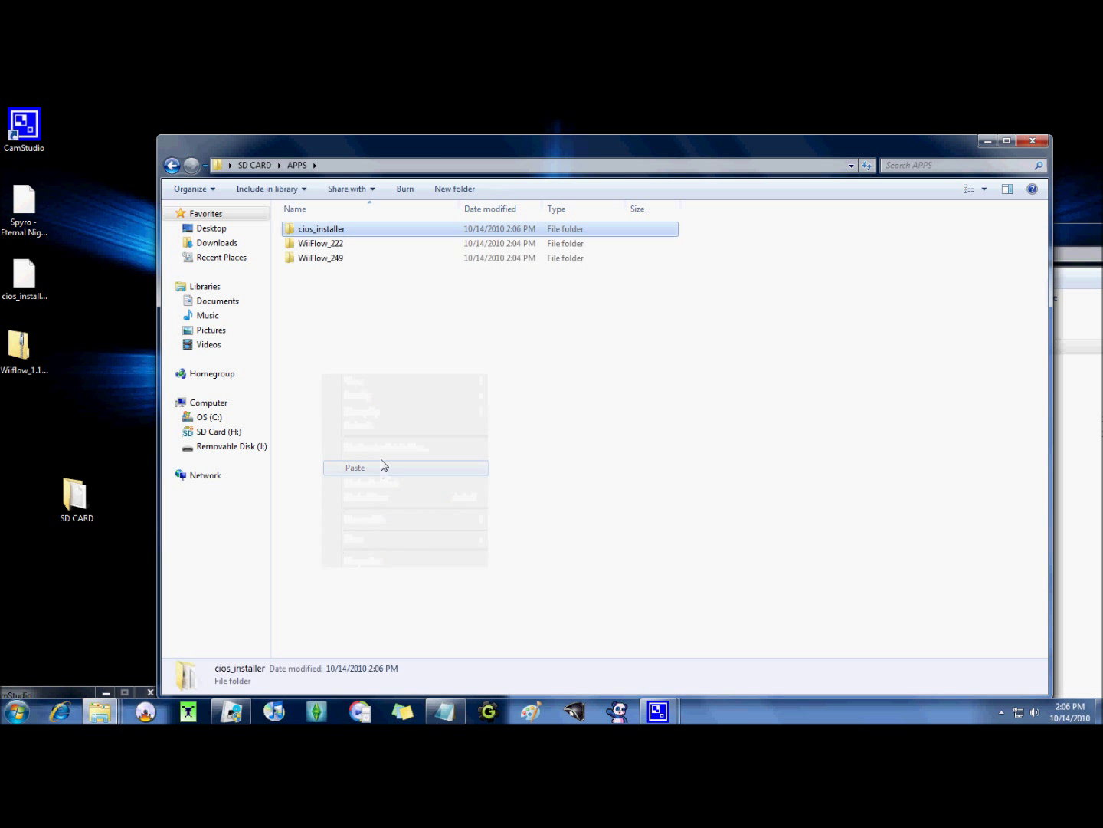
Return to SD CARD, clear the selection and minimize the window.
{"action": "left_click", "coordinate": [172, 165]}
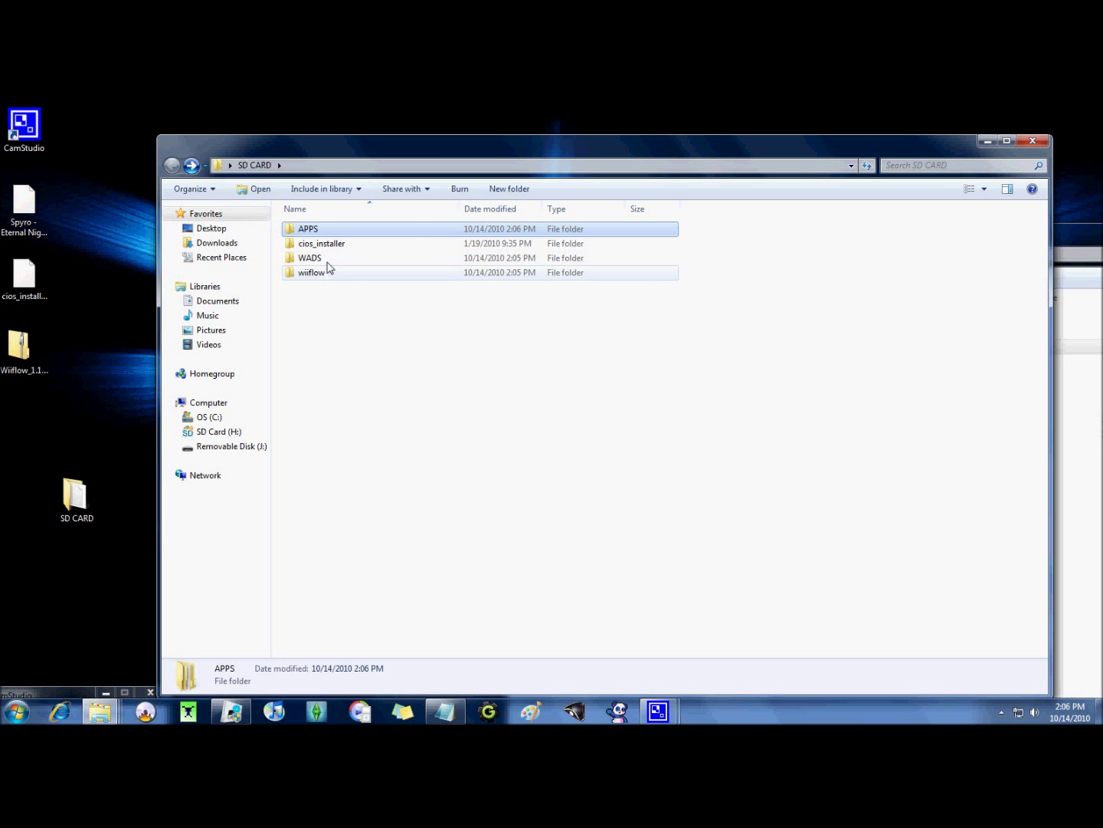
{"action": "left_click", "coordinate": [338, 307]}
{"action": "left_click_drag", "start_coordinate": [781, 154], "coordinate": [759, 168]}
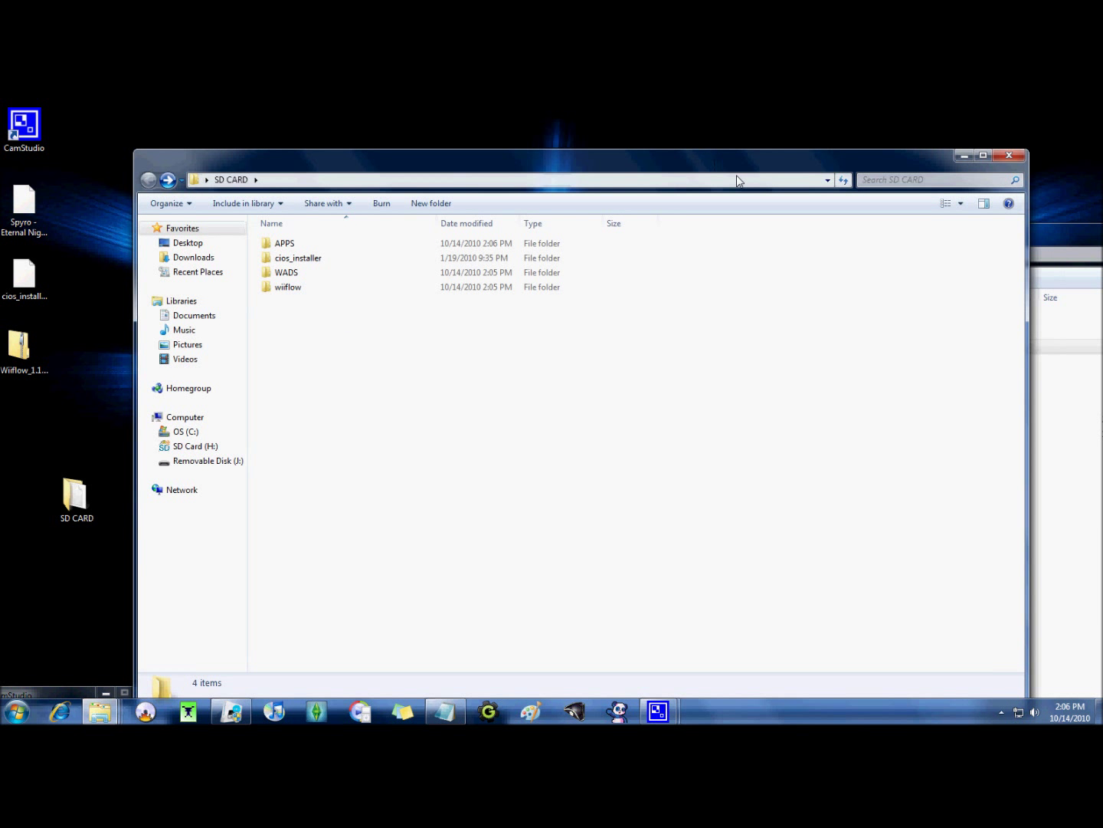
{"action": "left_click", "coordinate": [960, 155]}
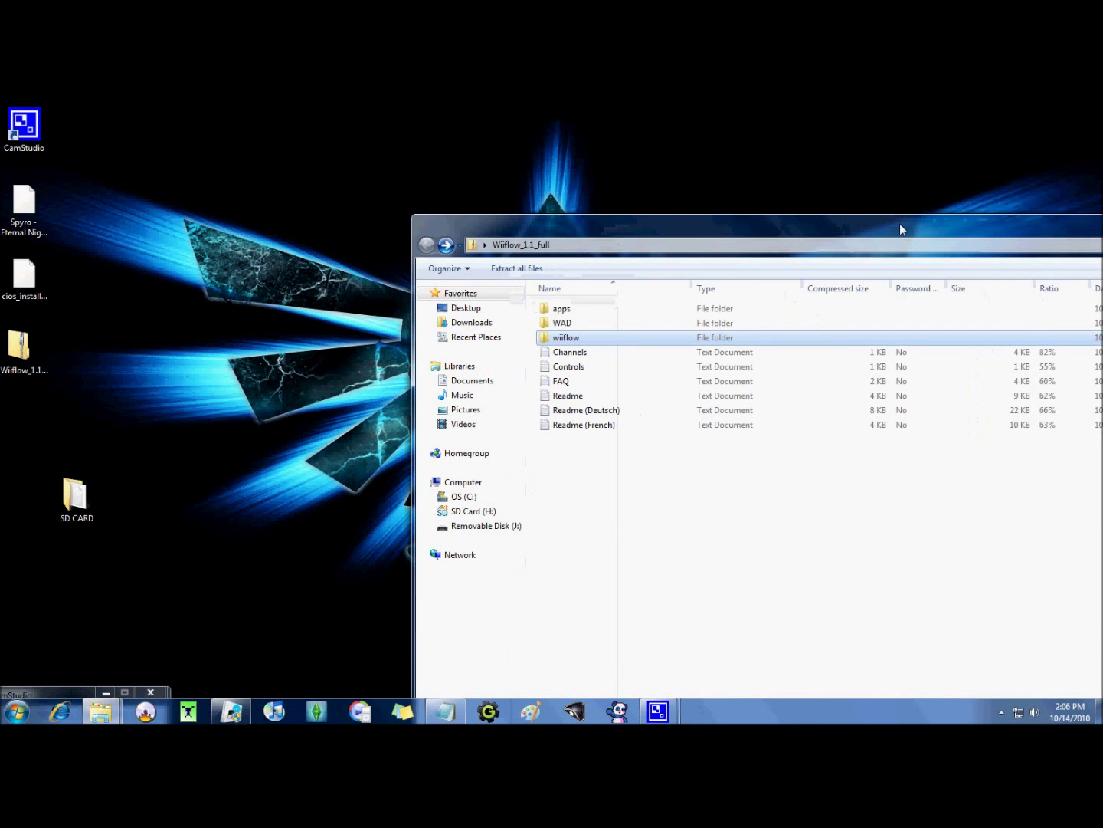
Close the Wiiflow_1.1_full window, put the SD CARD icon below Wiiflow, and restore WBFS Manager.
{"action": "left_click_drag", "start_coordinate": [904, 226], "coordinate": [800, 236]}
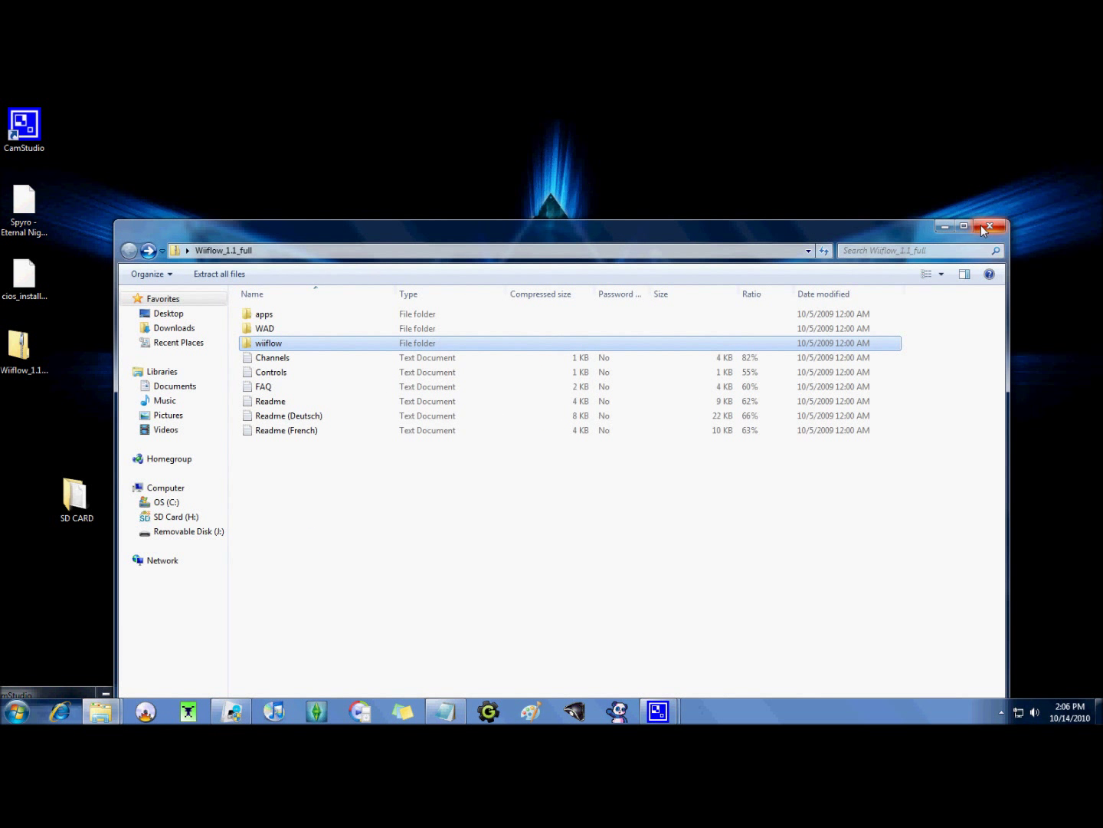
{"action": "left_click", "coordinate": [985, 229]}
{"action": "left_click_drag", "start_coordinate": [77, 494], "coordinate": [35, 418]}
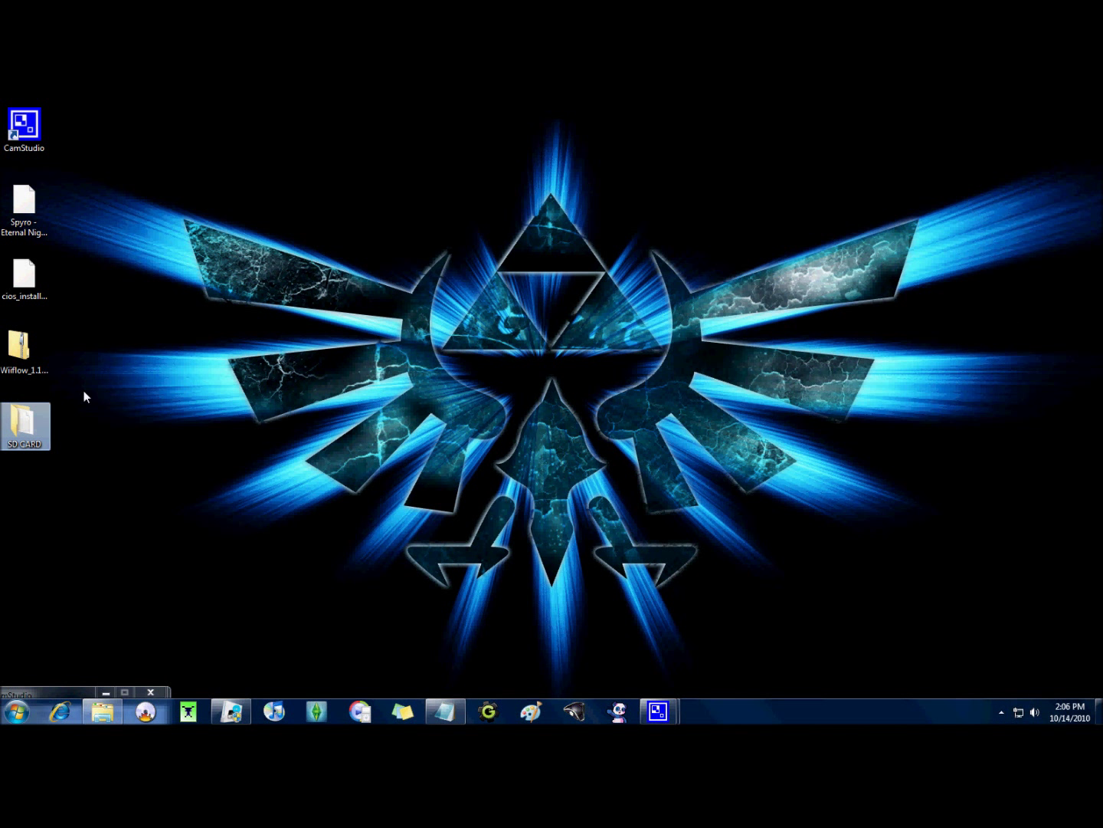
{"action": "left_click", "coordinate": [46, 620]}
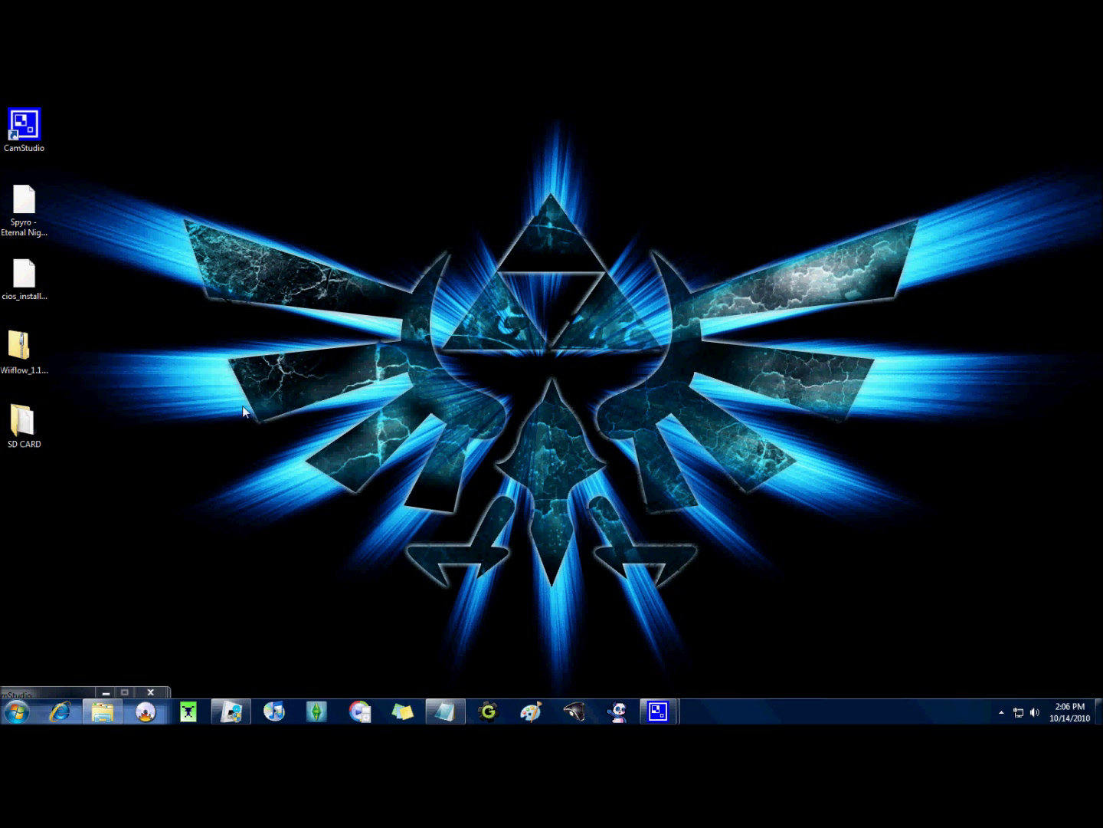
{"action": "left_click", "coordinate": [233, 712]}
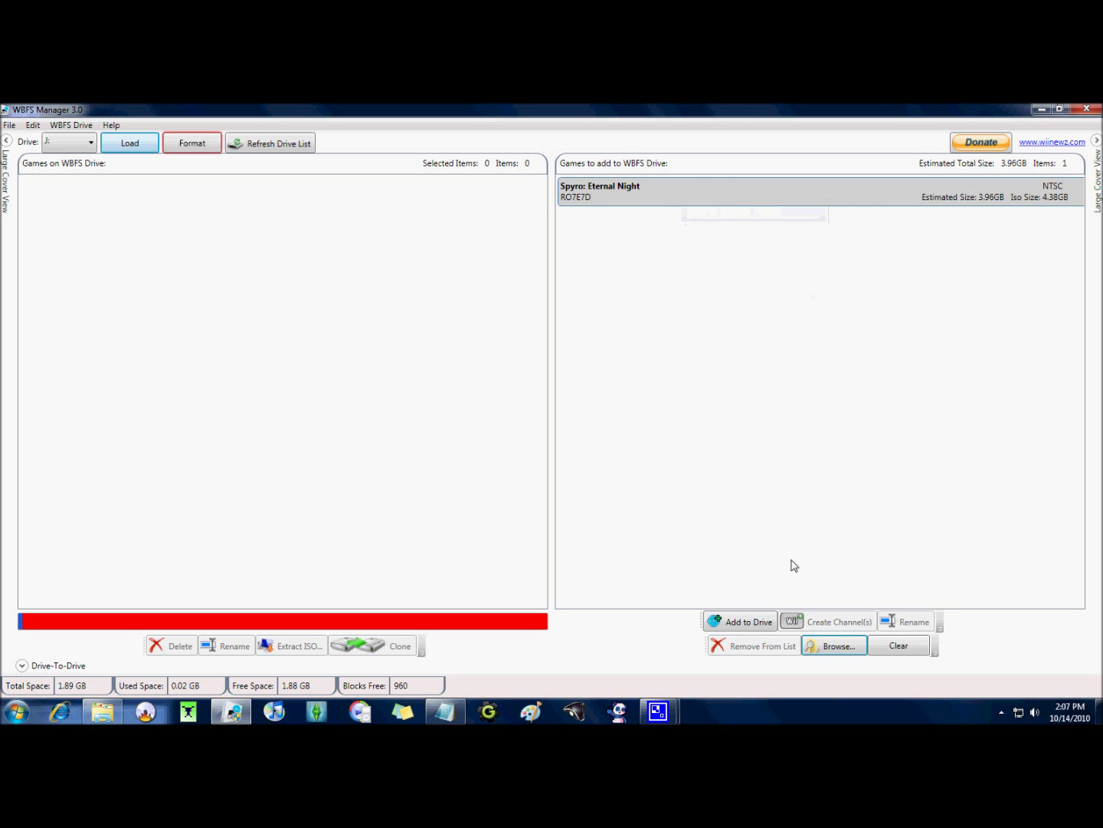
Start adding Spyro: Eternal Night (3.96 GB) to the drive.
{"action": "left_click", "coordinate": [740, 621]}
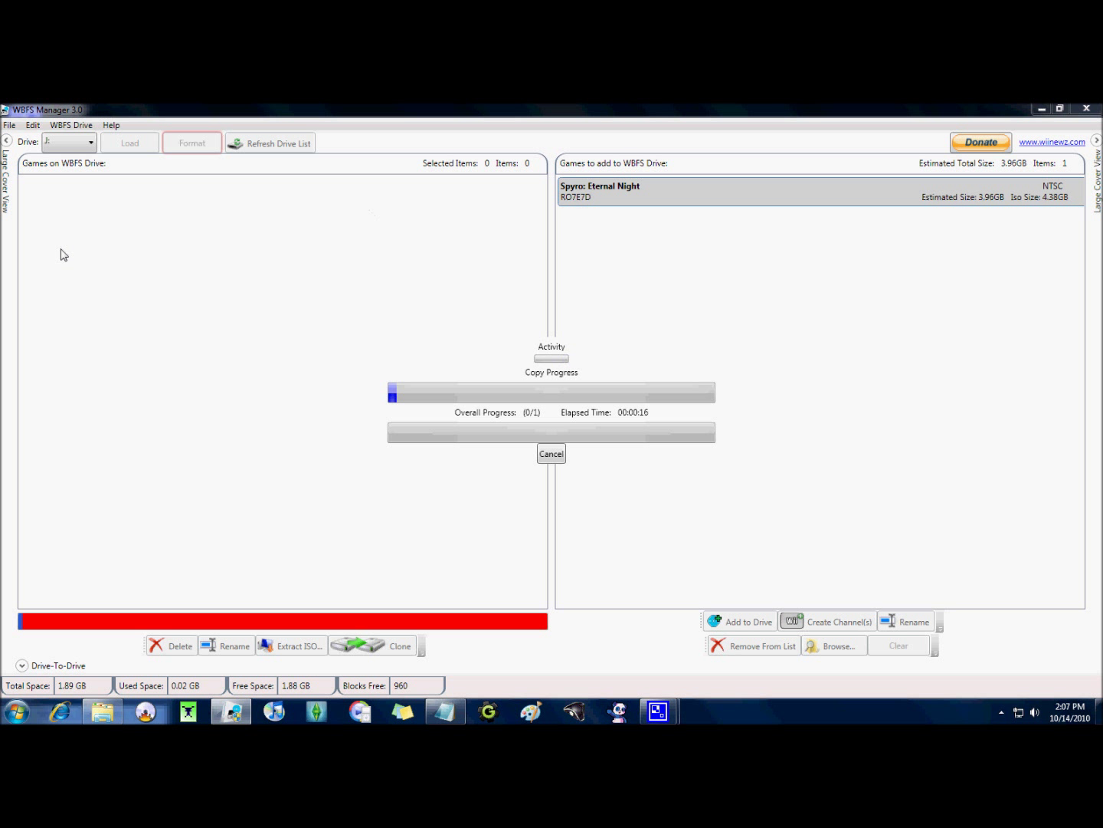
Request cancelling the Spyro copy, dismiss the WBFS Manager taskbar menu, and bring up SD Card (H:).
{"action": "left_click", "coordinate": [552, 454]}
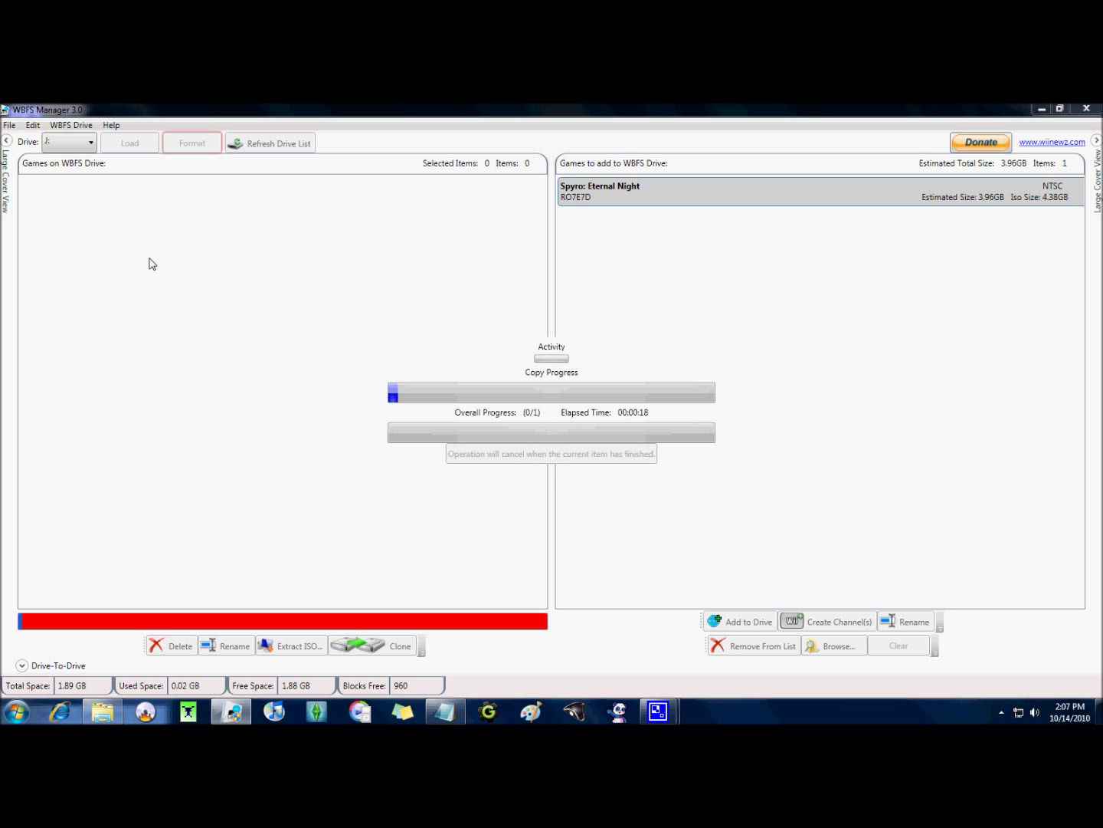
{"action": "right_click", "coordinate": [232, 711]}
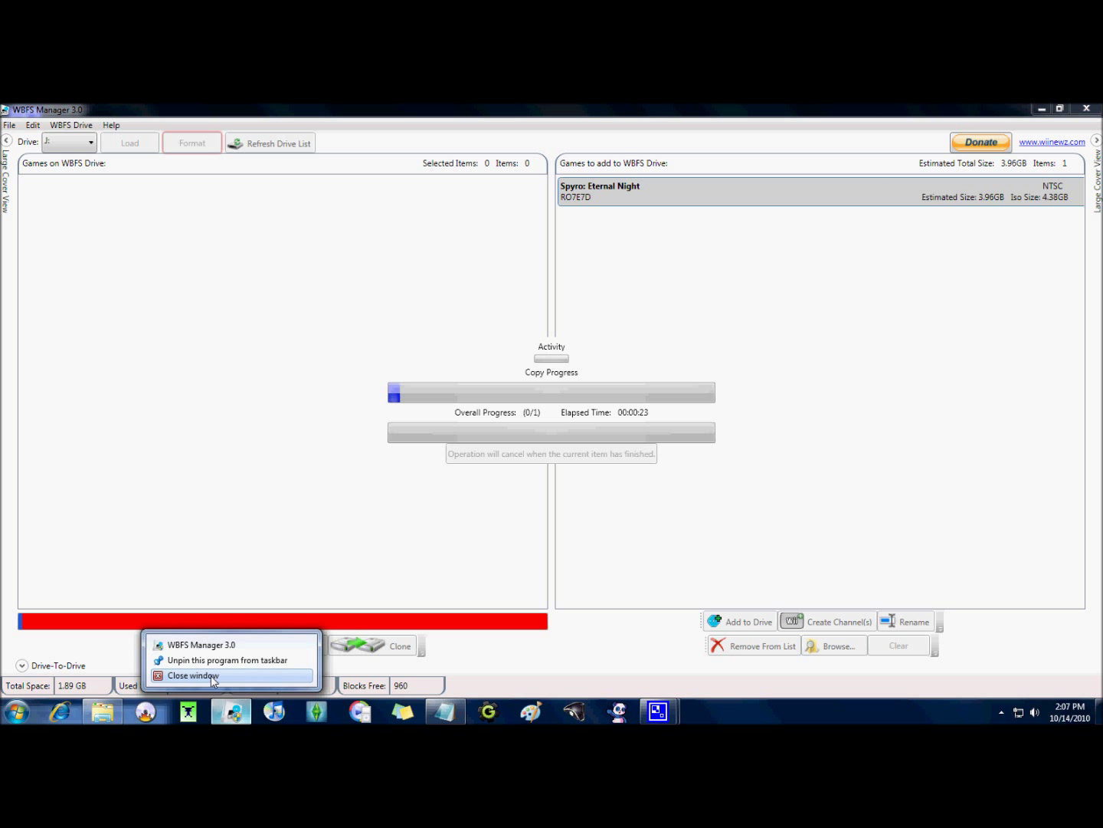
{"action": "left_click", "coordinate": [211, 716]}
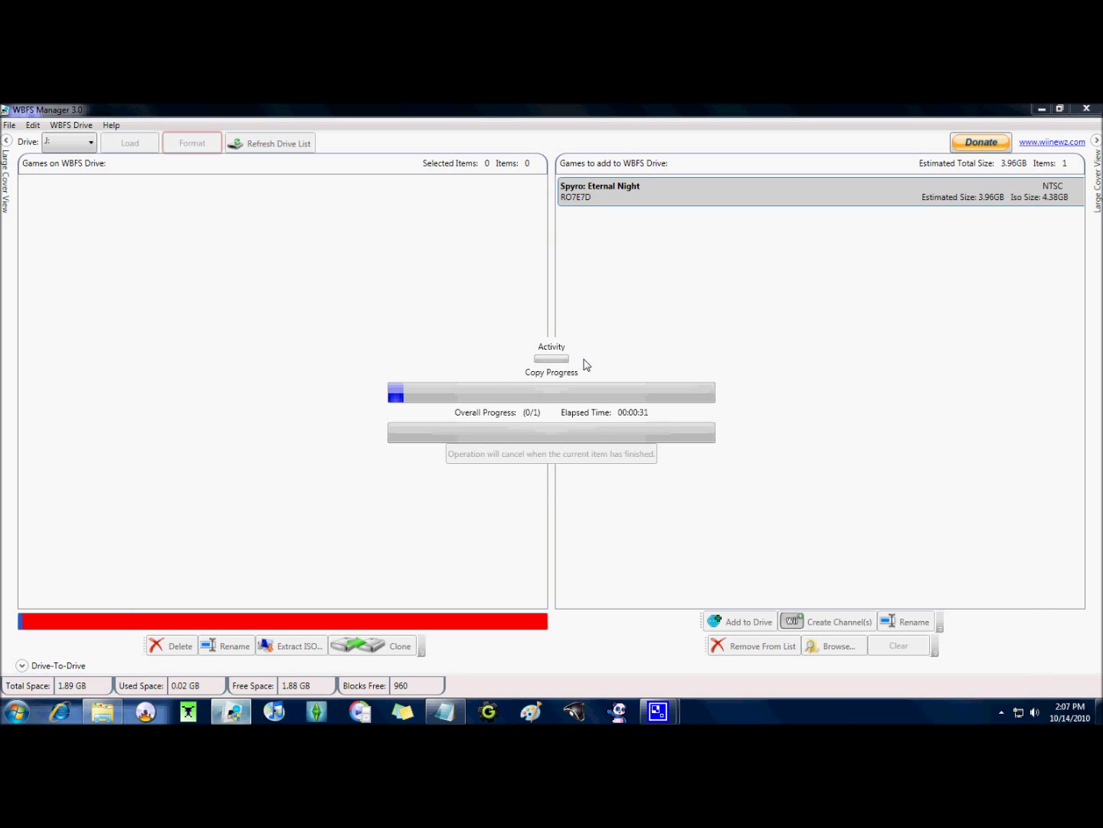
{"action": "mouse_move", "coordinate": [103, 712]}
{"action": "left_click", "coordinate": [115, 715]}
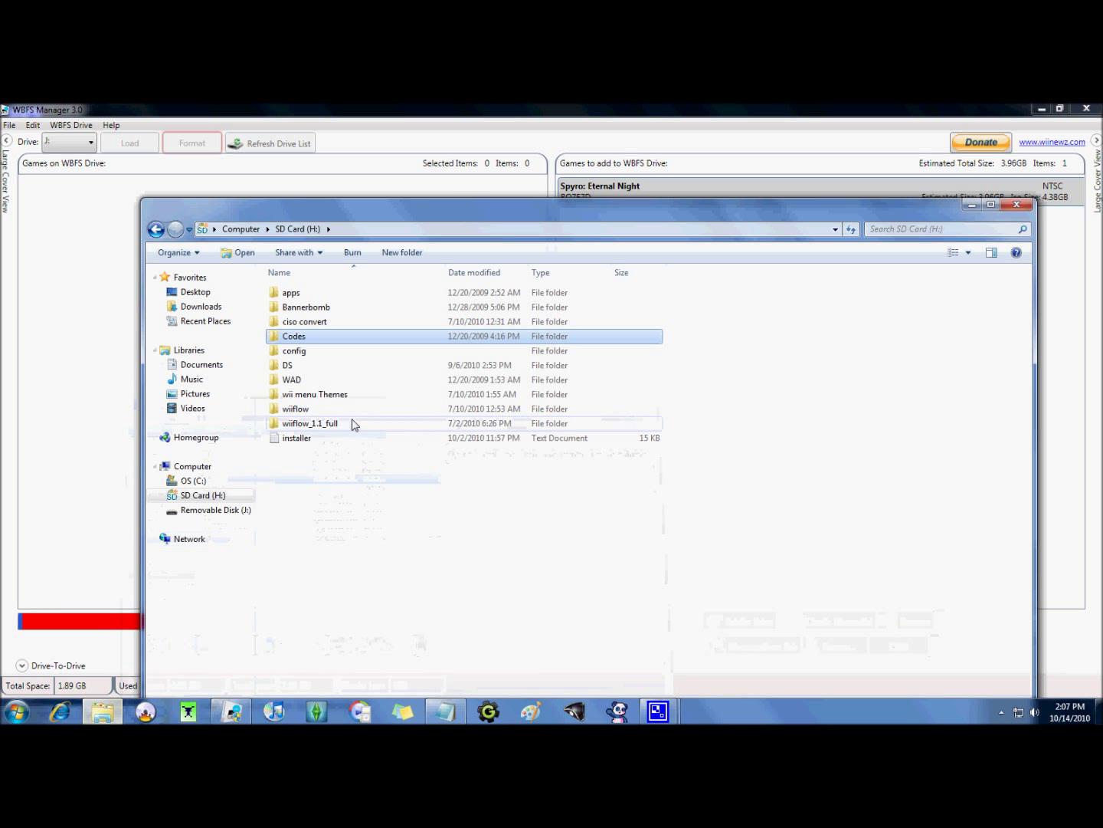
Look inside the SD Card (H:) apps folder, then close the SD Card (H:) window.
{"action": "left_click", "coordinate": [973, 205]}
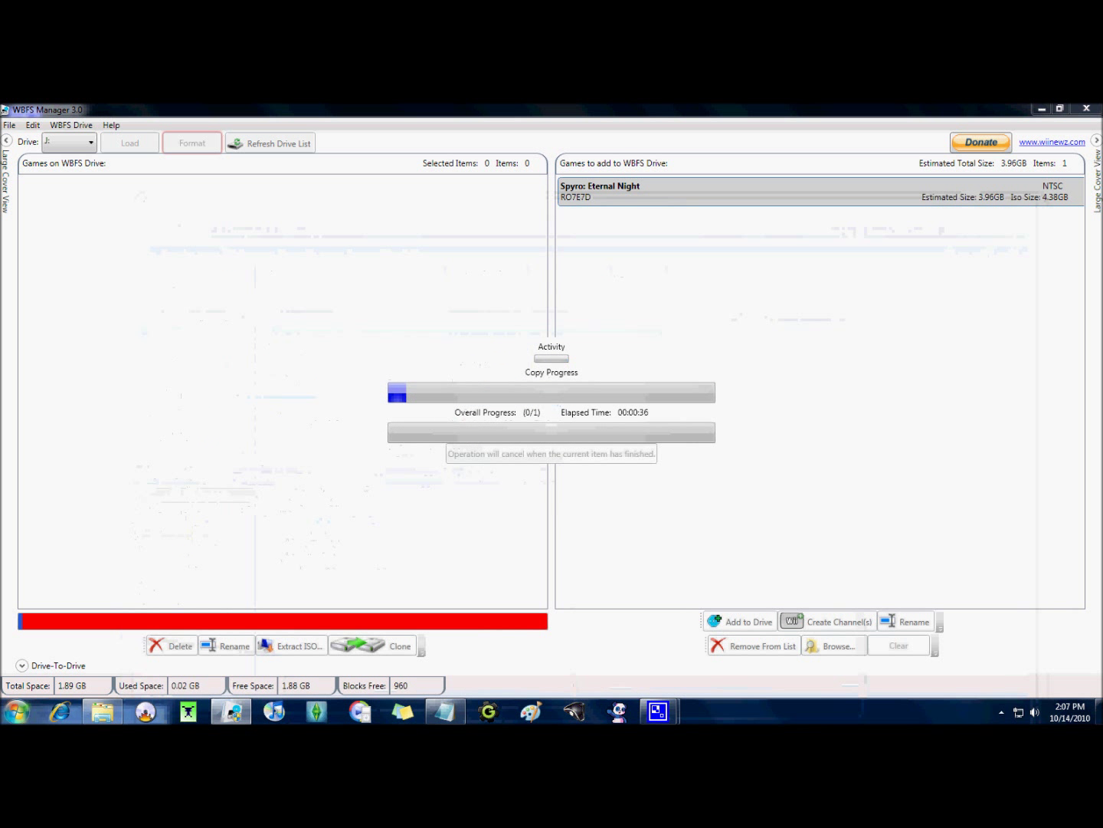
{"action": "left_click", "coordinate": [105, 715]}
{"action": "double_click", "coordinate": [320, 303]}
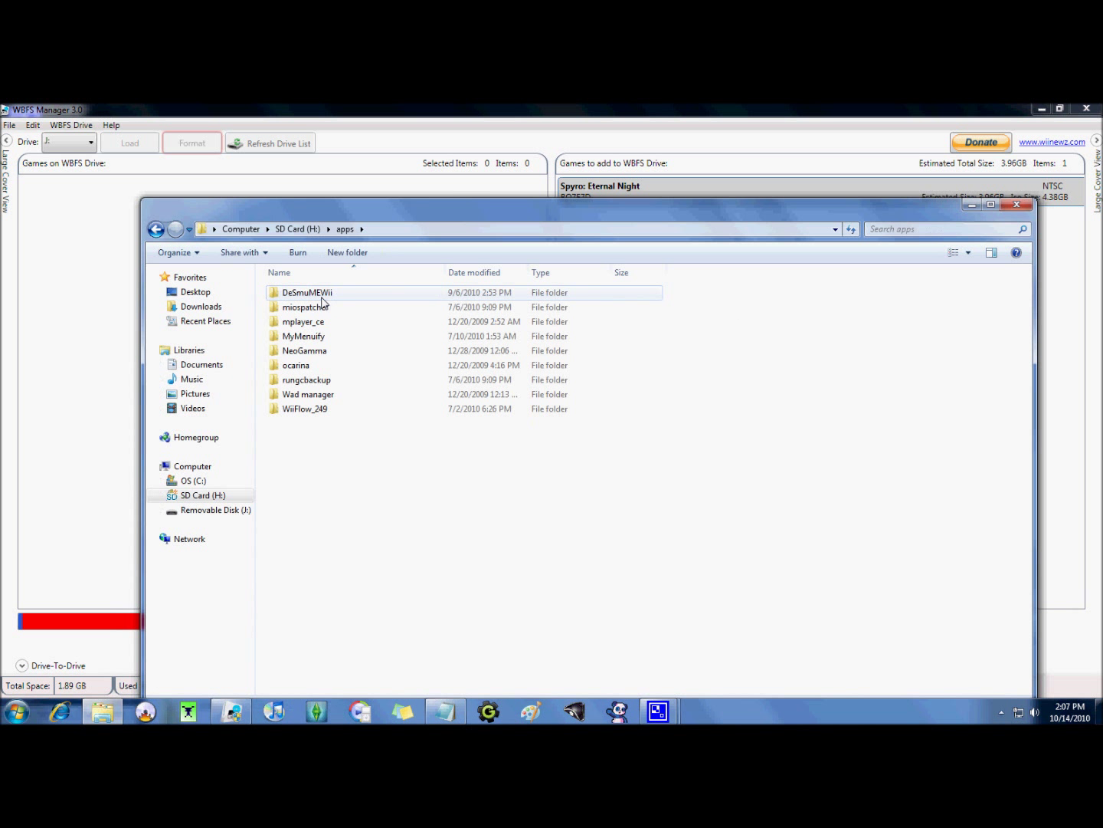
{"action": "left_click", "coordinate": [156, 229]}
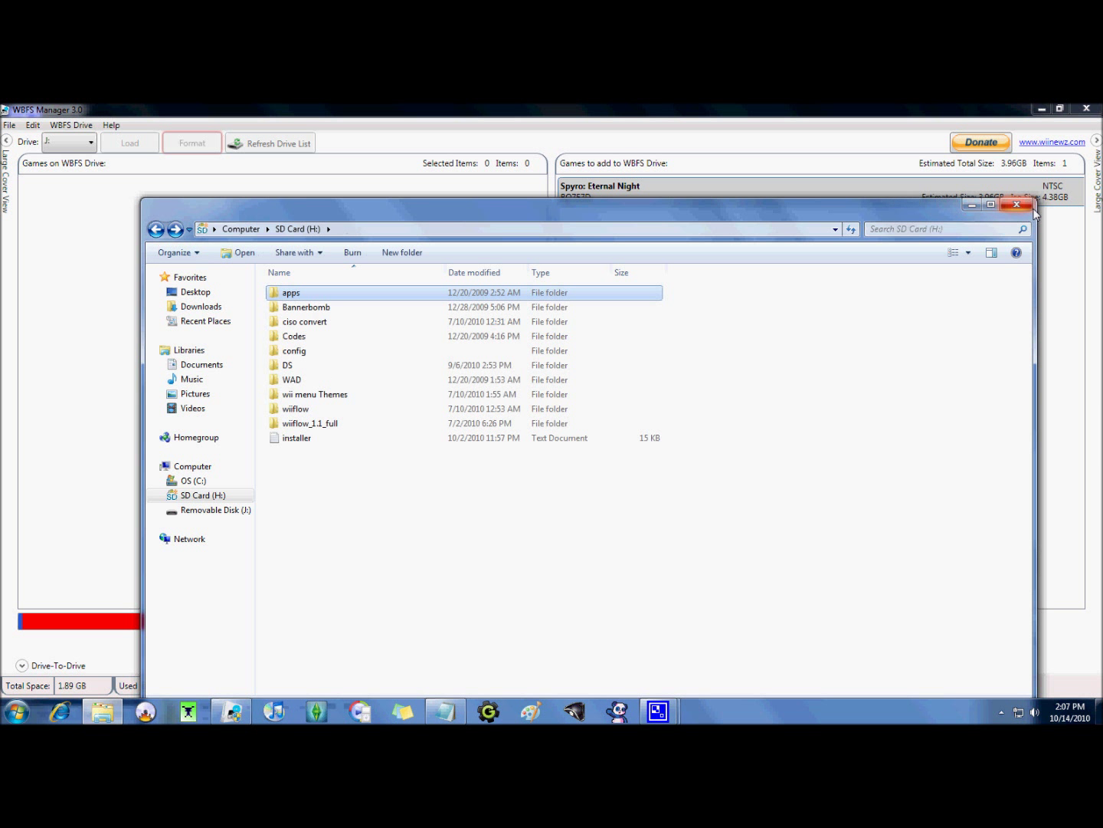
{"action": "left_click", "coordinate": [1018, 205]}
Reopen the SD CARD folder via Documents > Desktop, reposition it, then minimize it.
{"action": "left_click", "coordinate": [15, 711]}
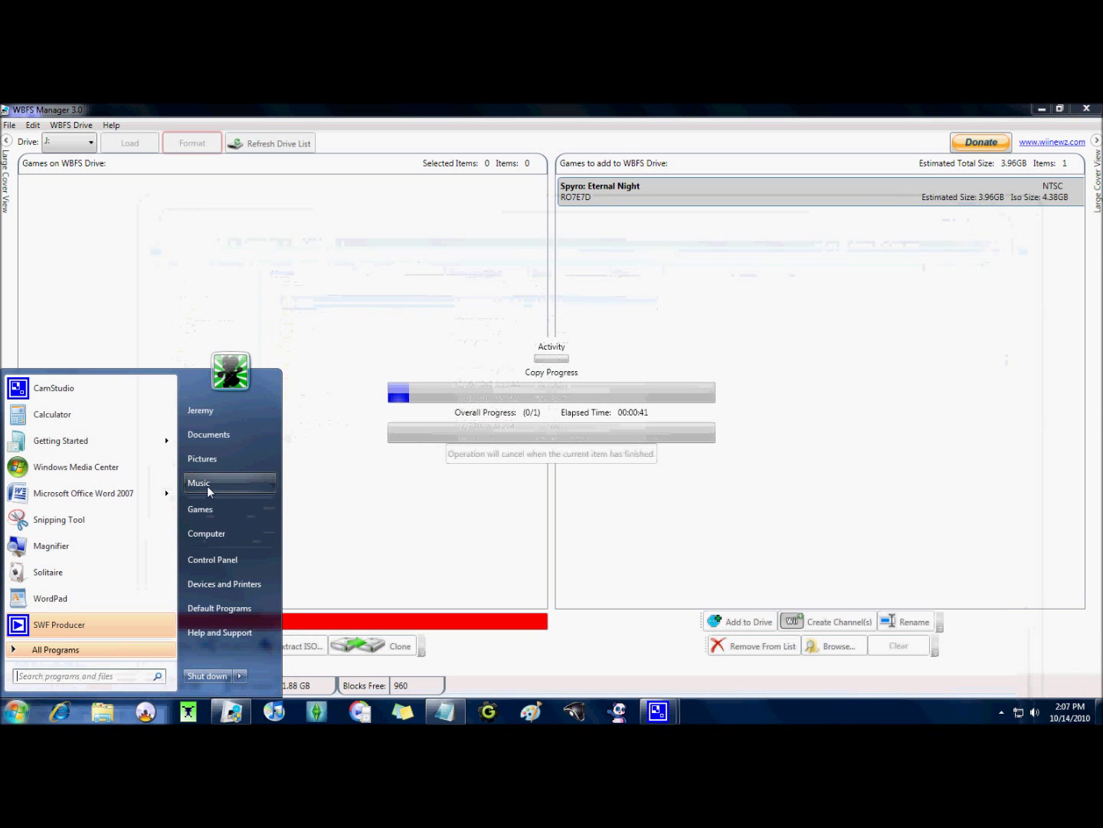
{"action": "left_click", "coordinate": [209, 435]}
{"action": "left_click", "coordinate": [193, 252]}
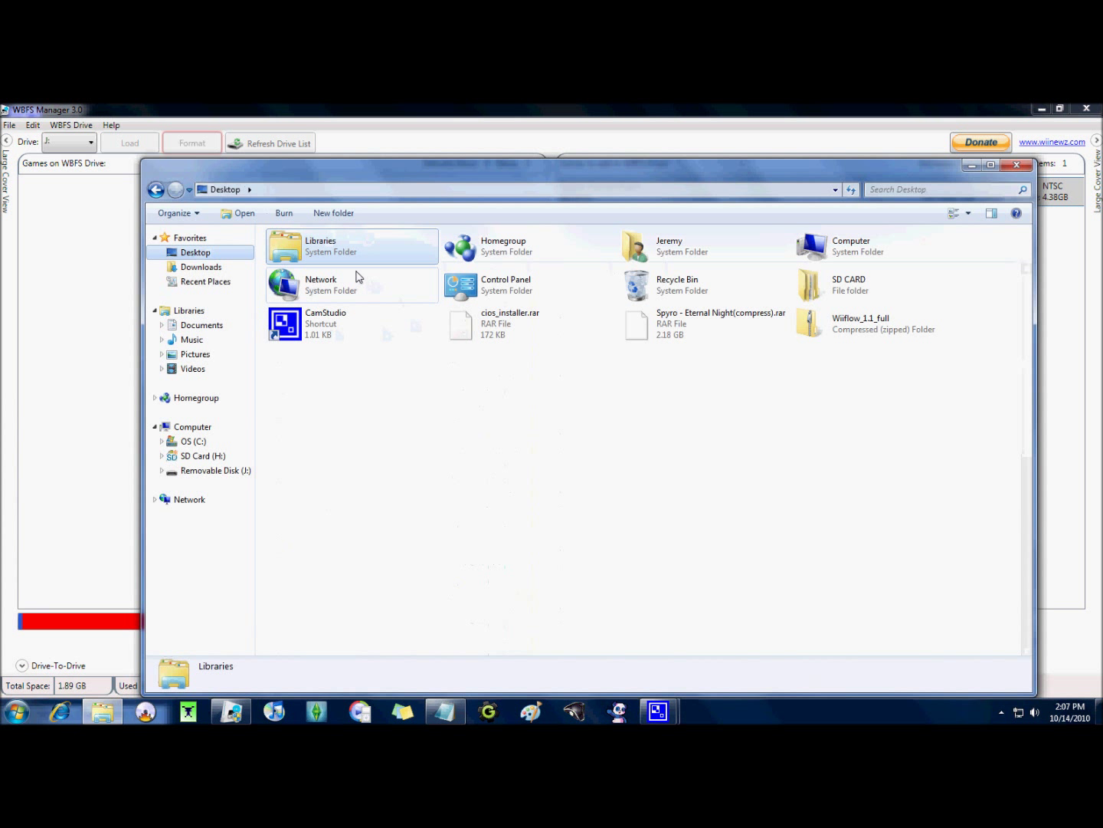
{"action": "double_click", "coordinate": [849, 285]}
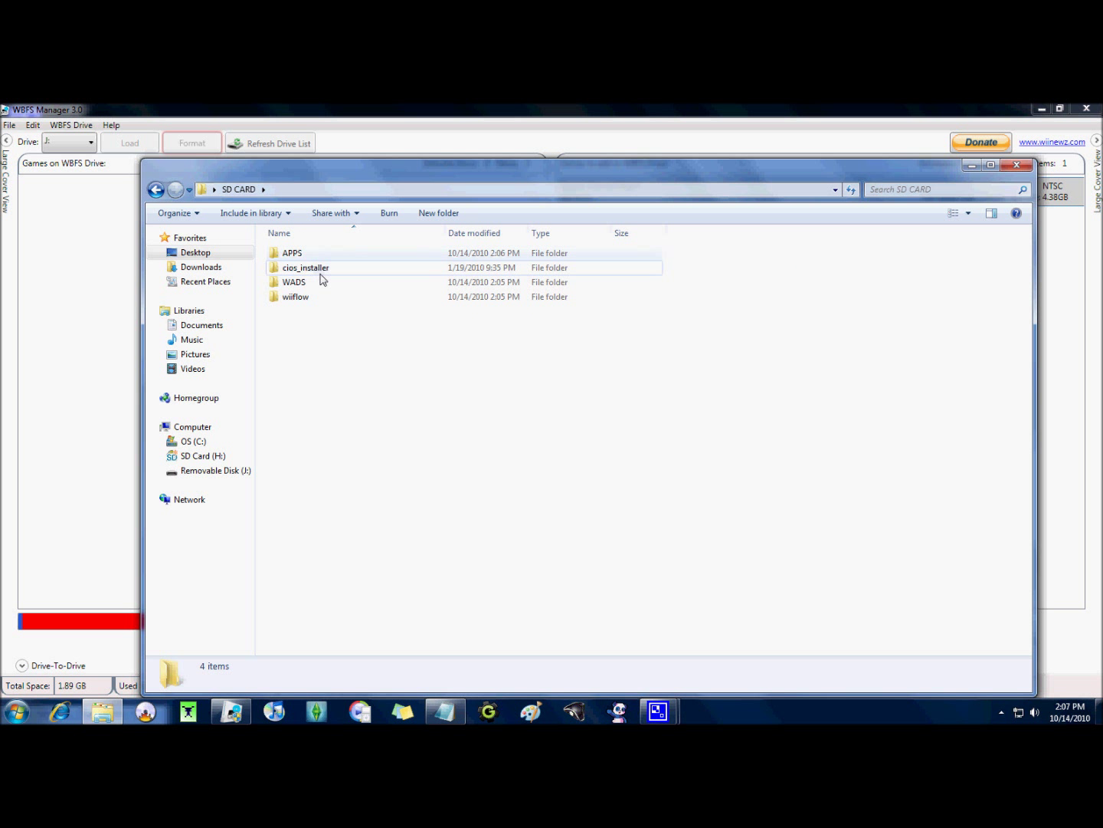
{"action": "mouse_move", "coordinate": [501, 177]}
{"action": "left_mouse_down"}
{"action": "mouse_move", "coordinate": [493, 205]}
{"action": "mouse_move", "coordinate": [505, 169]}
{"action": "mouse_move", "coordinate": [571, 282]}
{"action": "left_mouse_up"}
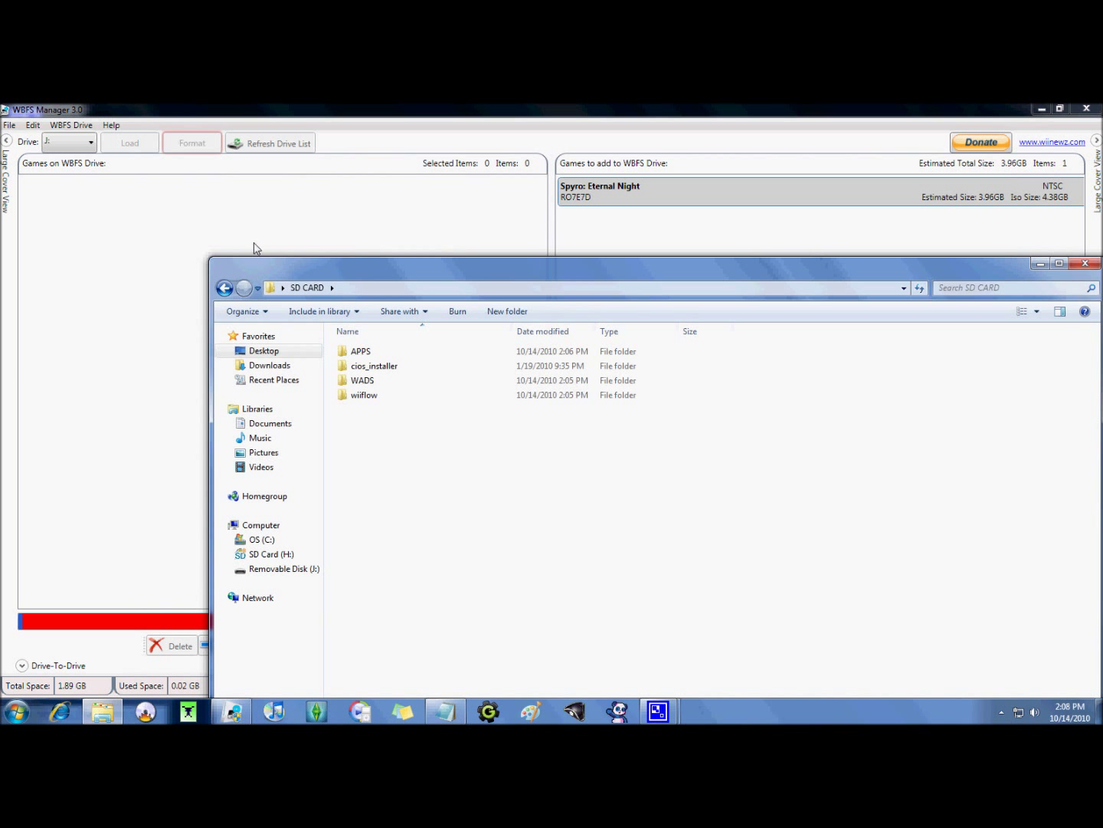
{"action": "left_click_drag", "start_coordinate": [534, 275], "coordinate": [421, 169]}
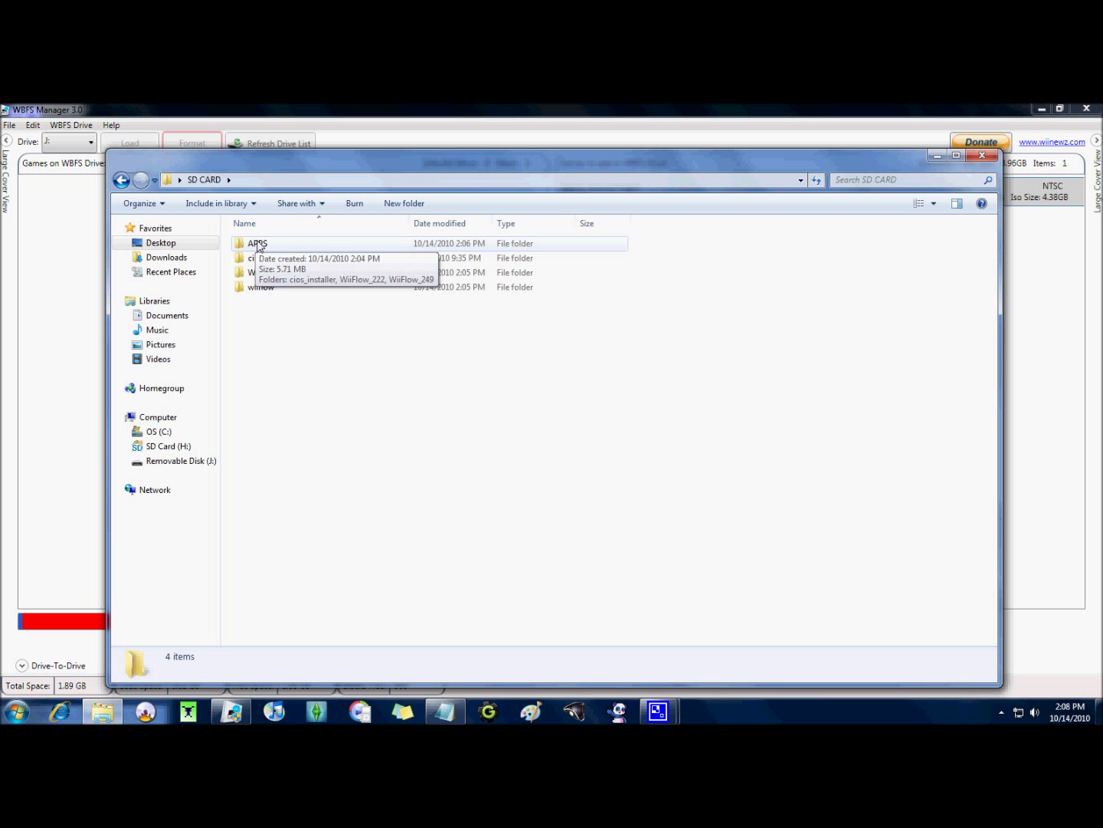
{"action": "left_click", "coordinate": [940, 160]}
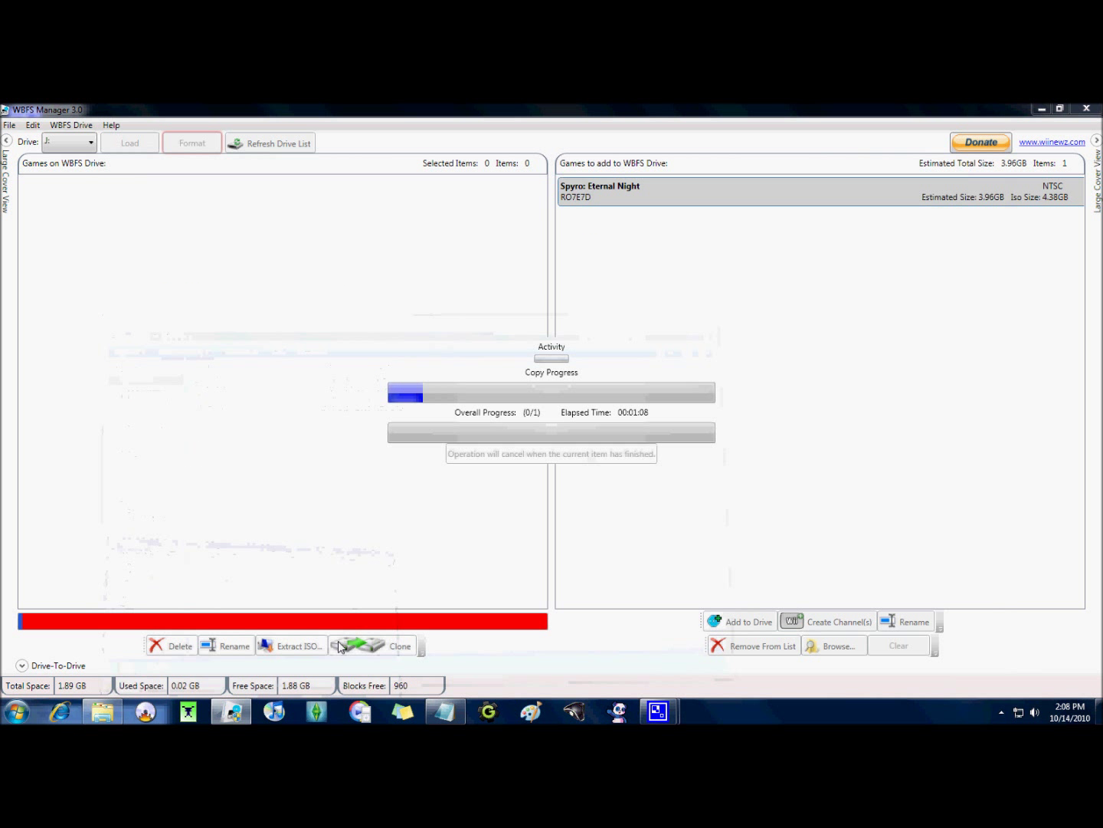
{"action": "left_click", "coordinate": [445, 712]}
{"action": "left_click", "coordinate": [260, 479]}
{"action": "scroll", "coordinate": [261, 479], "scroll_direction": "down", "scroll_amount": 3}
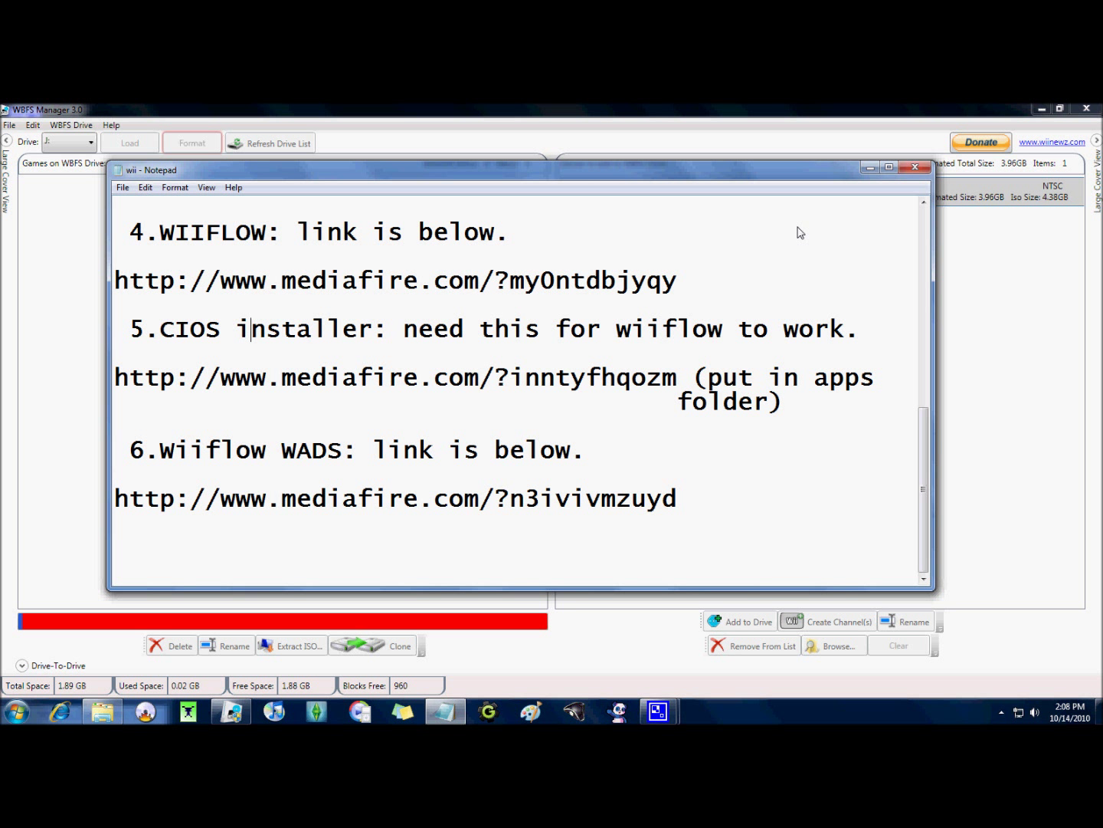
{"action": "left_click", "coordinate": [873, 169]}
{"action": "mouse_move", "coordinate": [657, 711]}
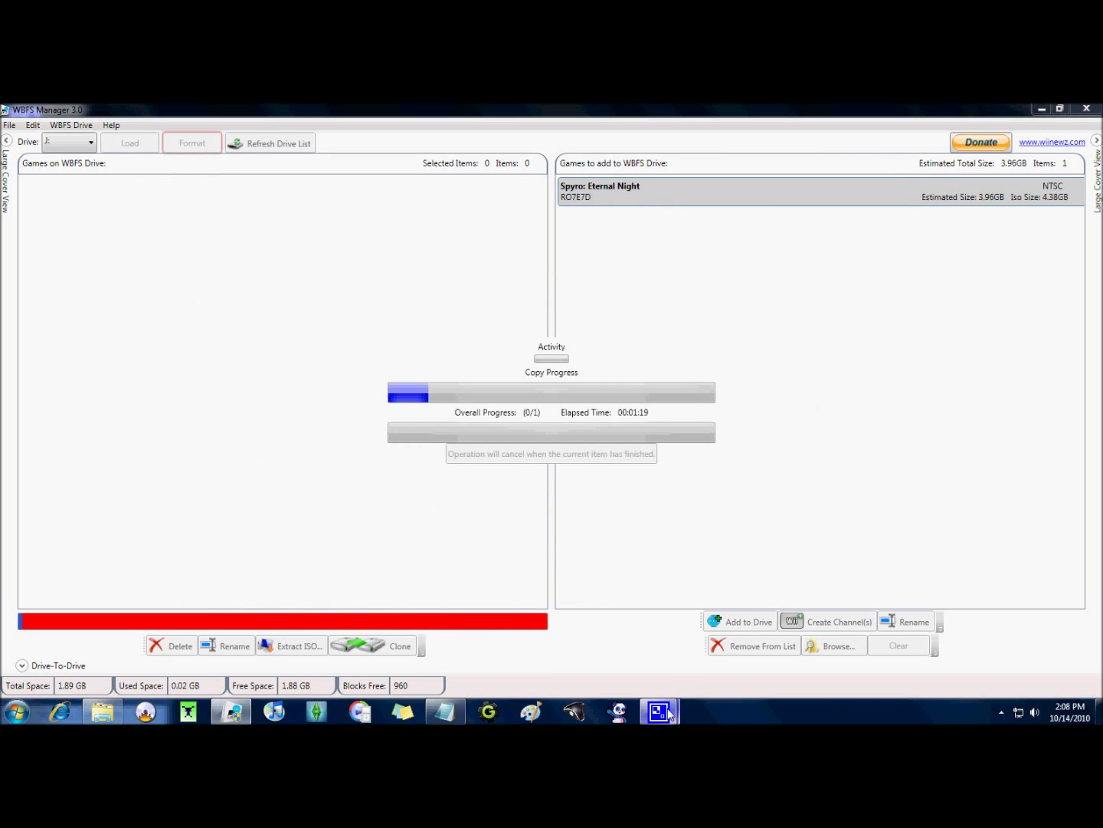